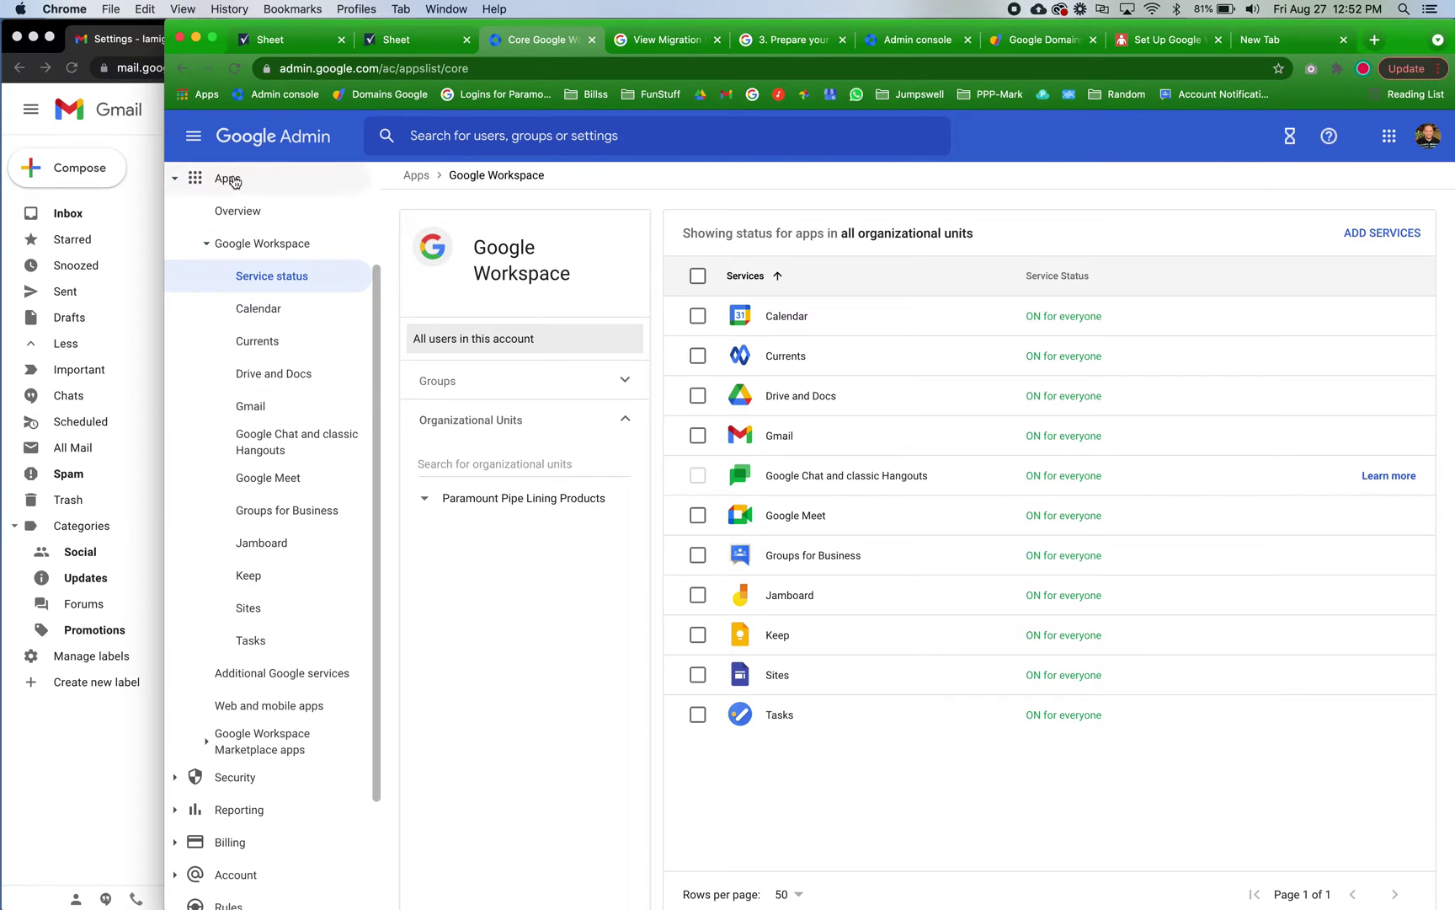
On the Admin console home, expand Security and search the admin settings for 'data migration'
left_click(234, 183)
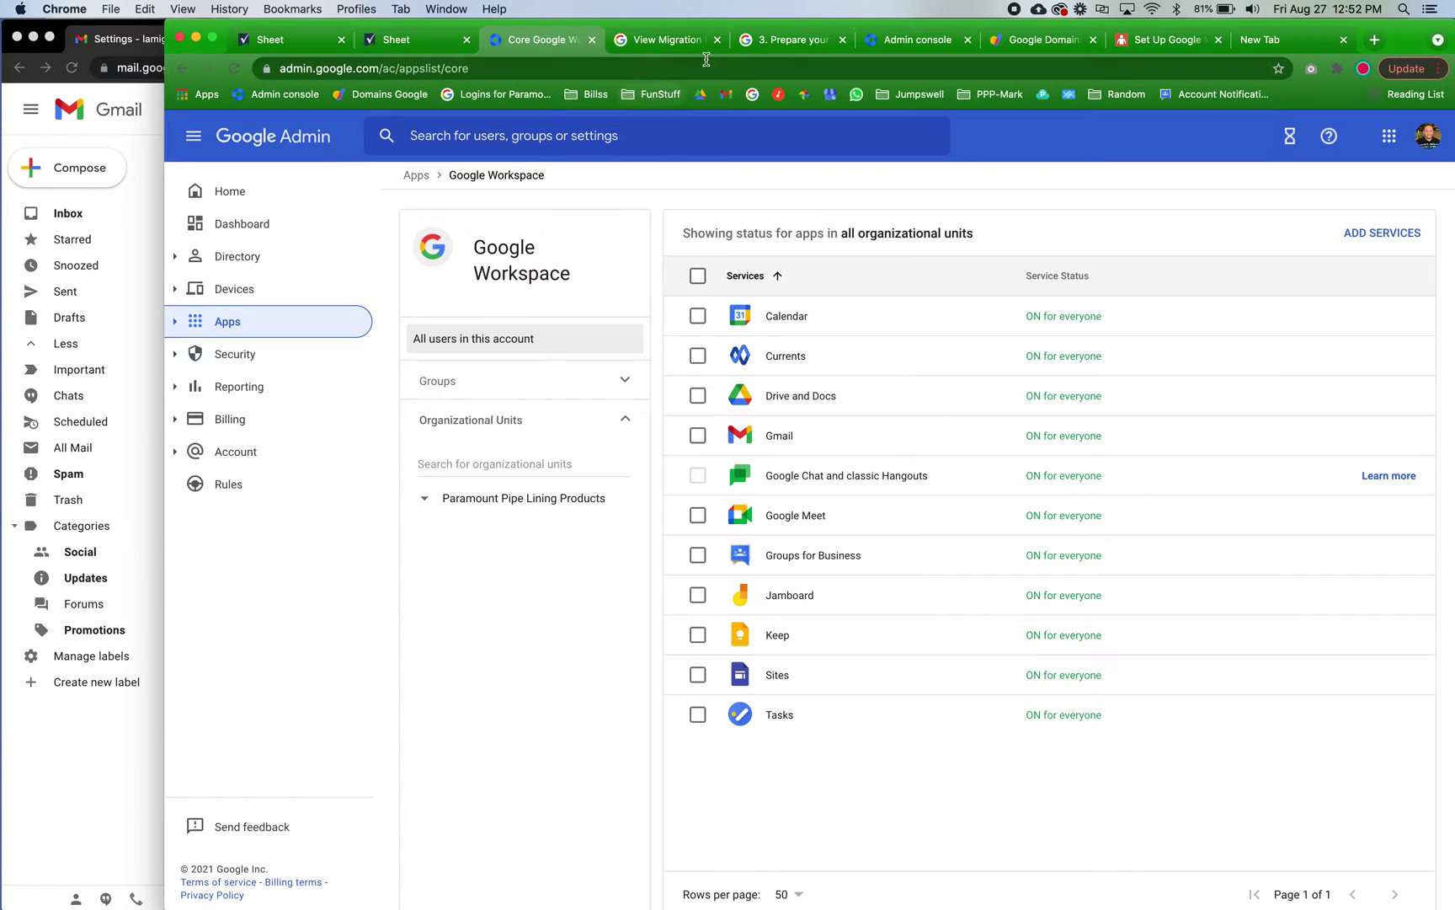
left_click(916, 43)
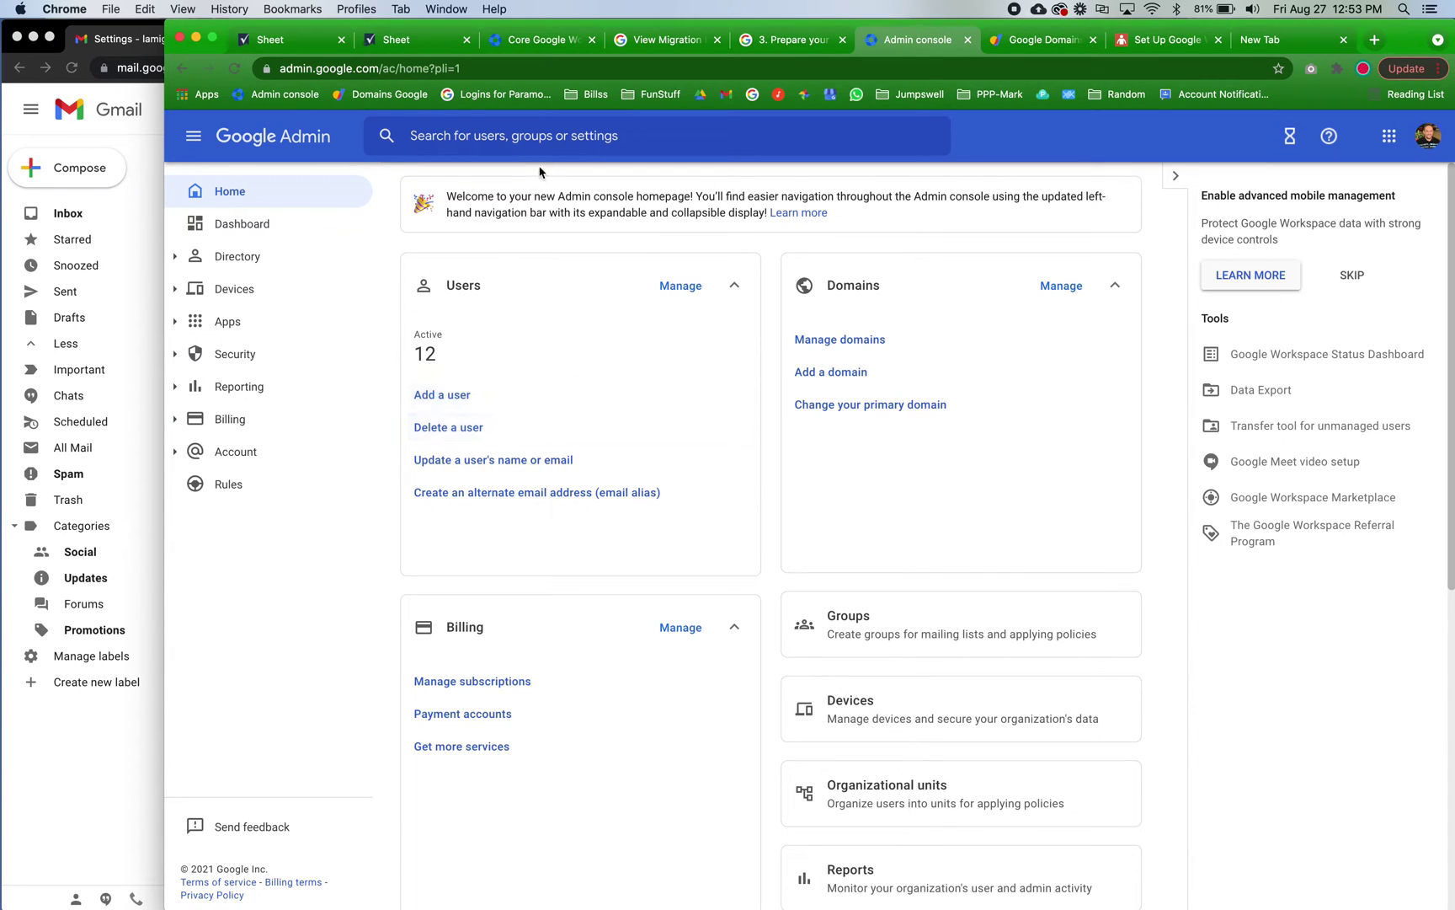
left_click(176, 354)
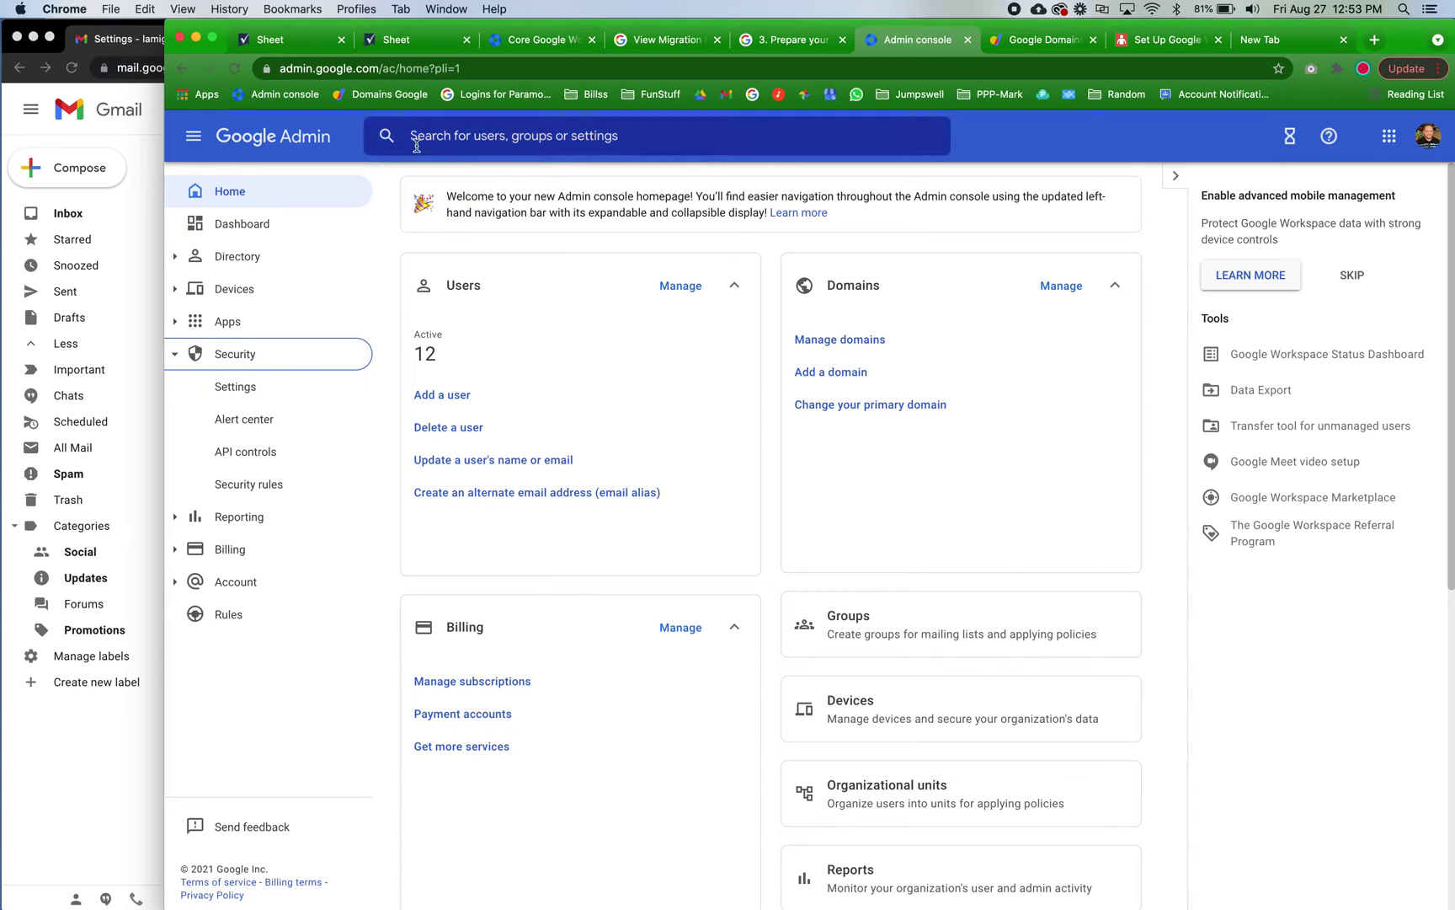
left_click(494, 137)
type("data mi")
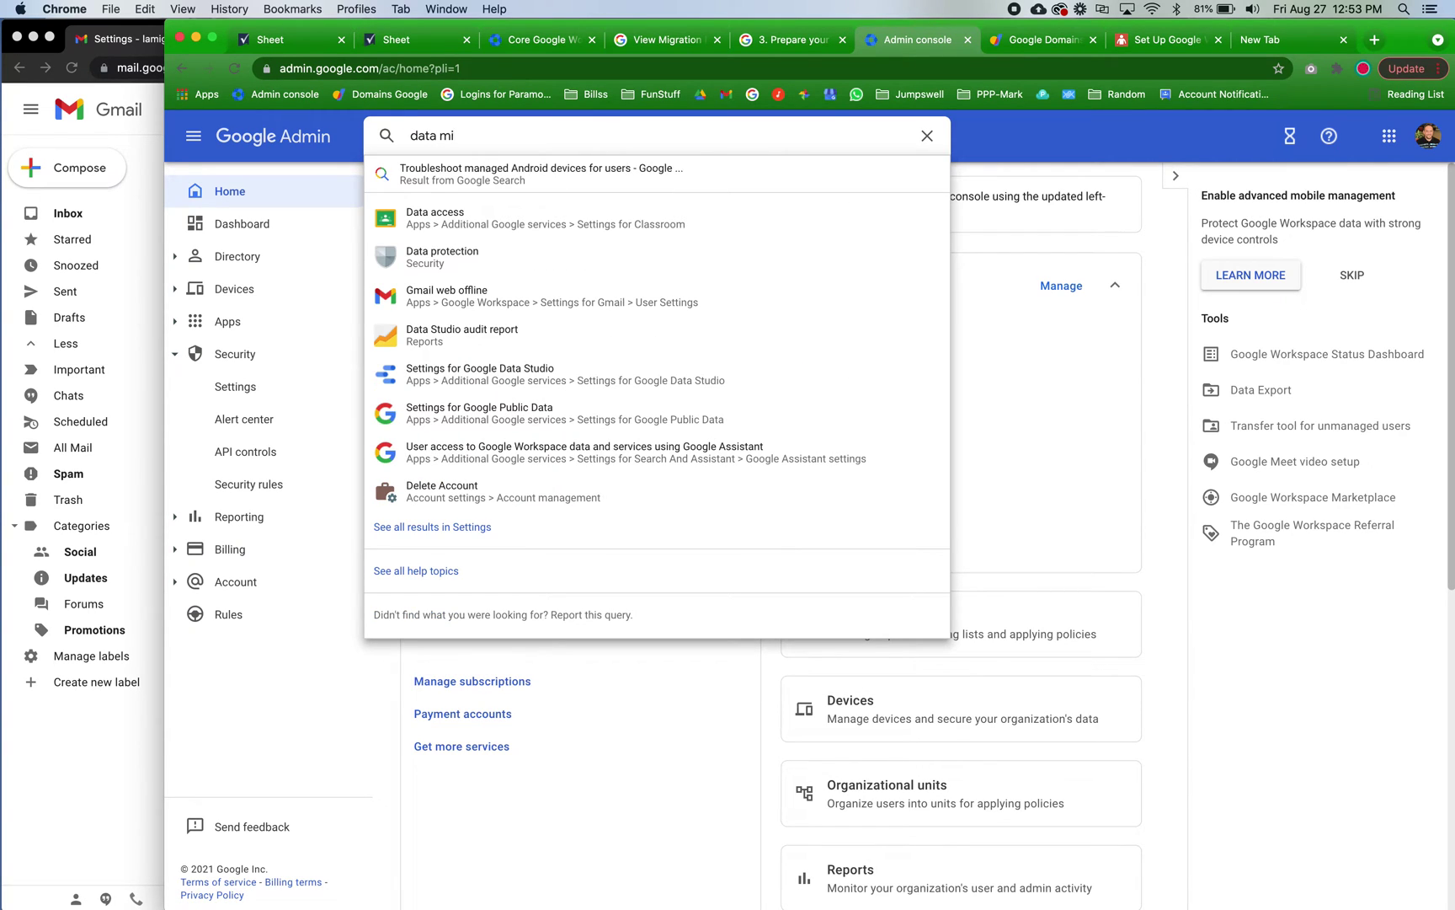
type("gration")
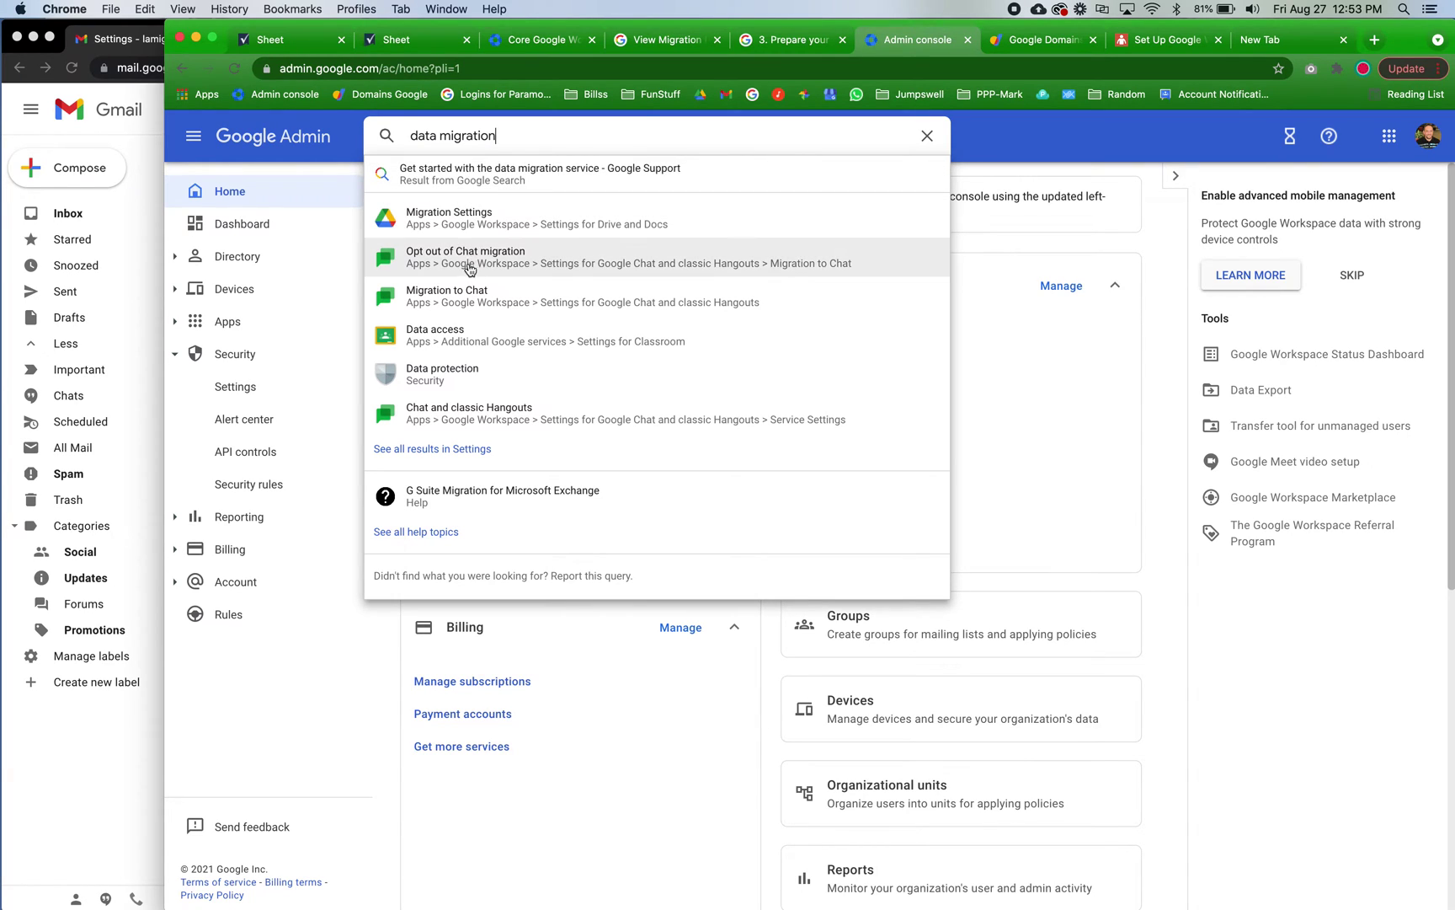
Start deleting user 'stt', then open Data Migration to move that user's existing email
left_click(529, 802)
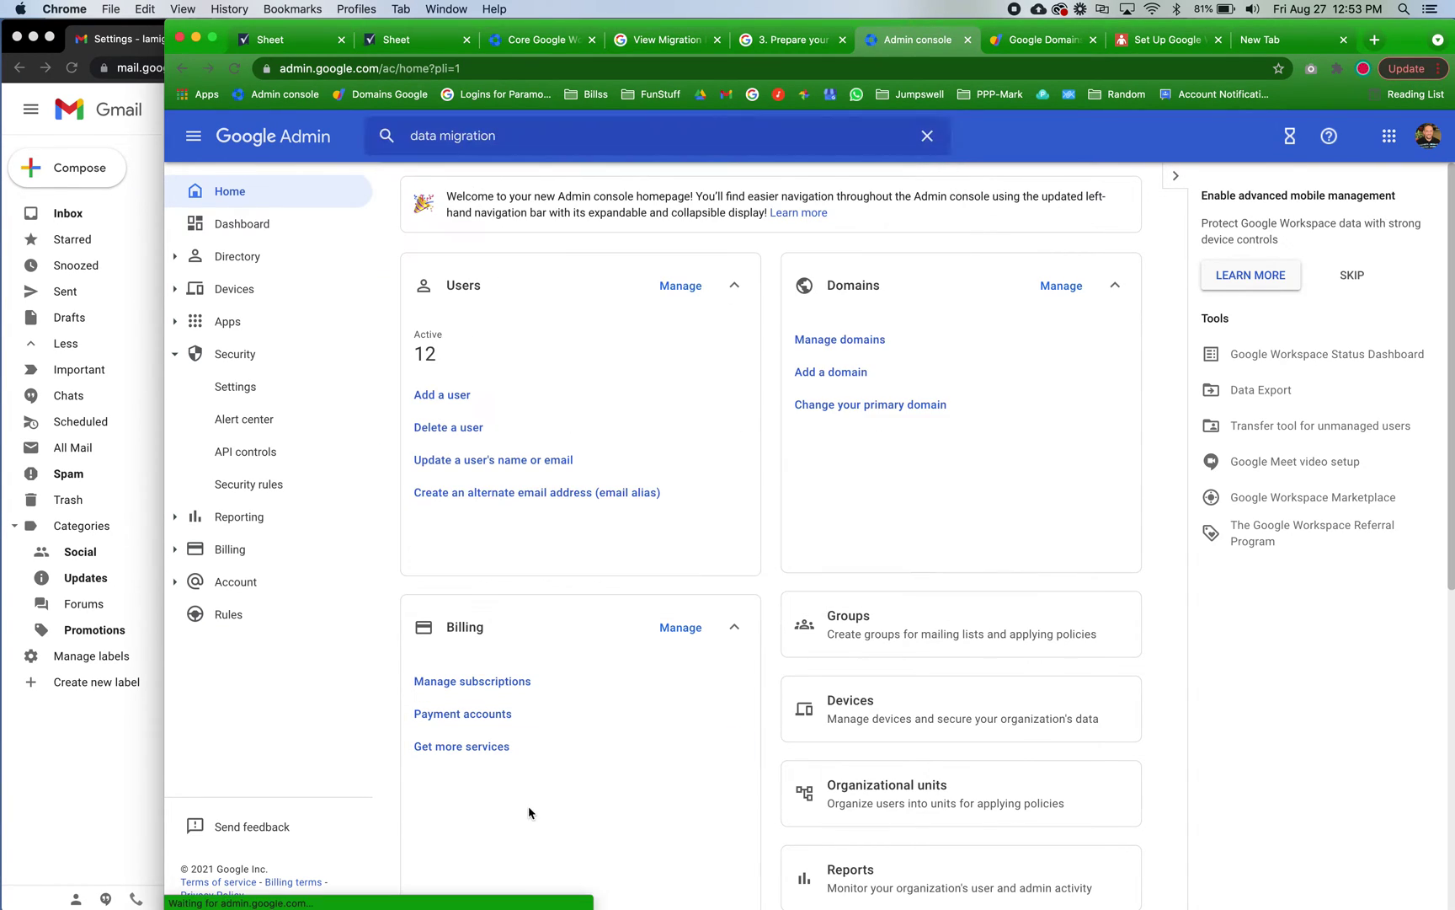
left_click(477, 428)
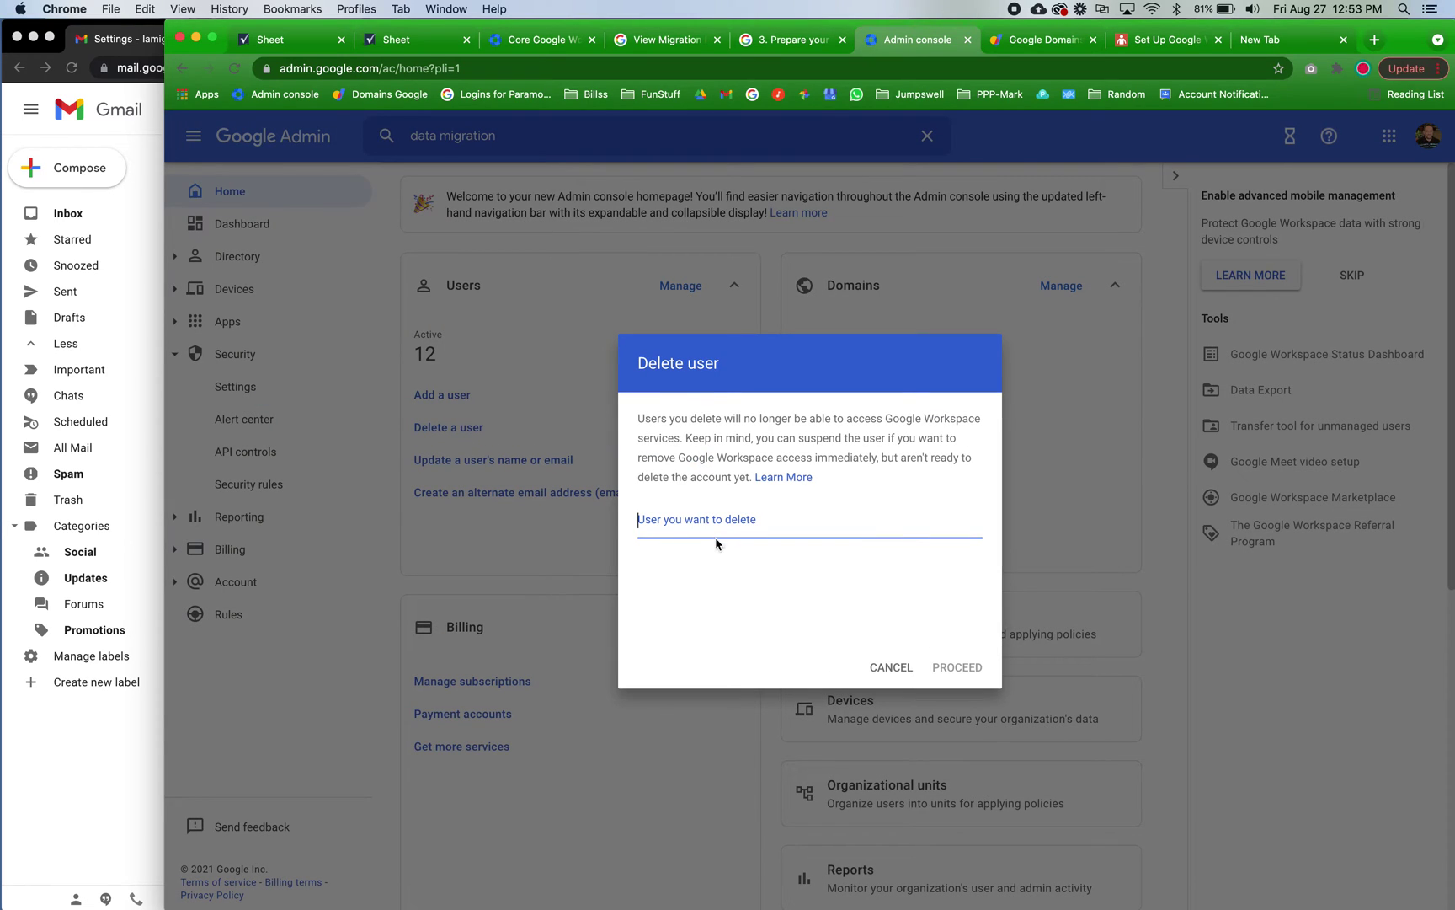
type("sco")
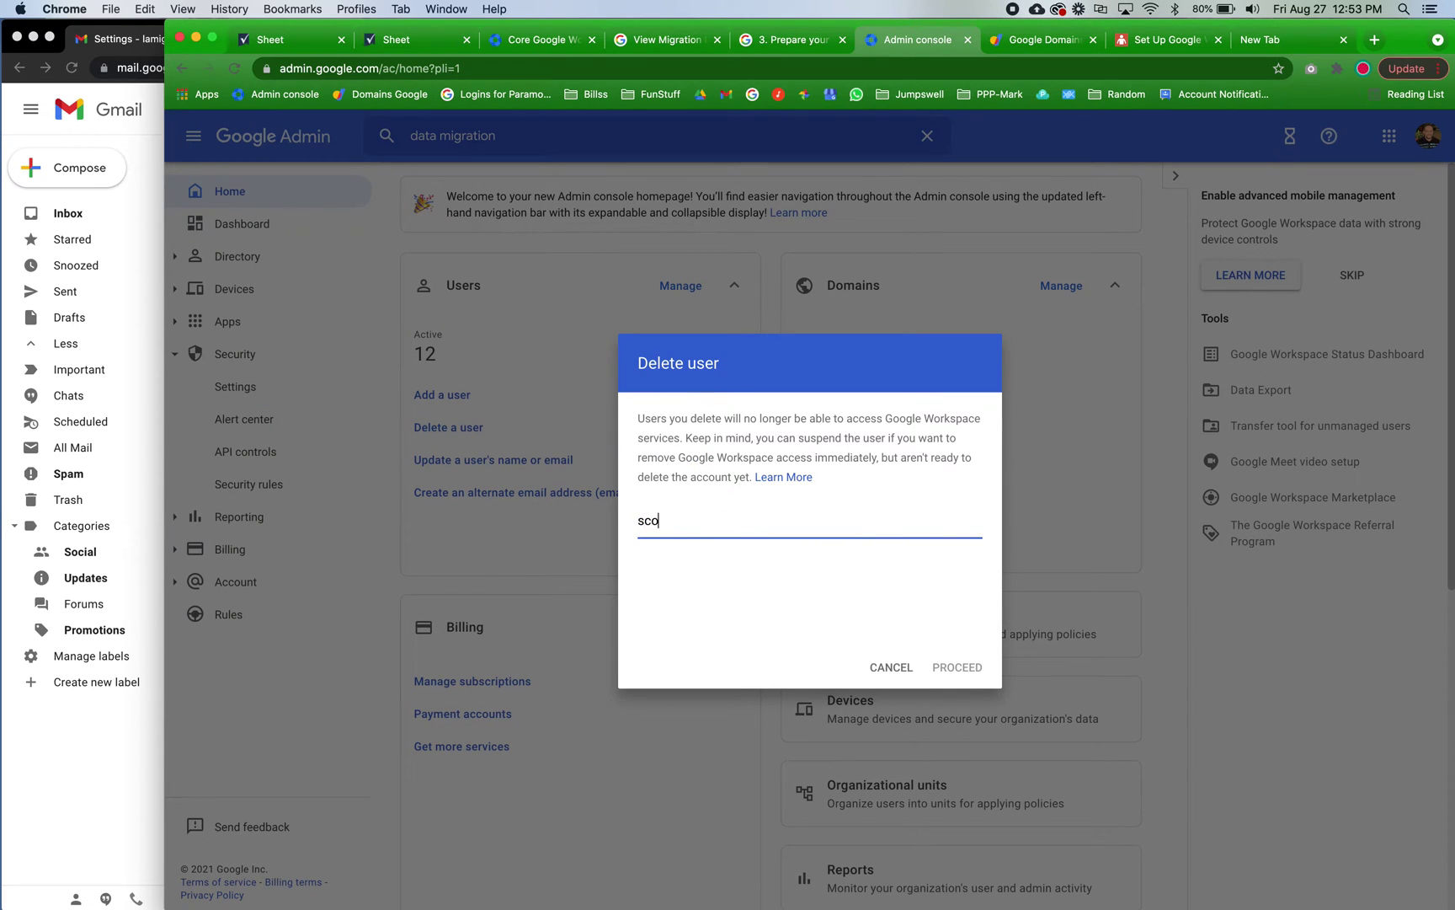
type("tt")
left_click(724, 572)
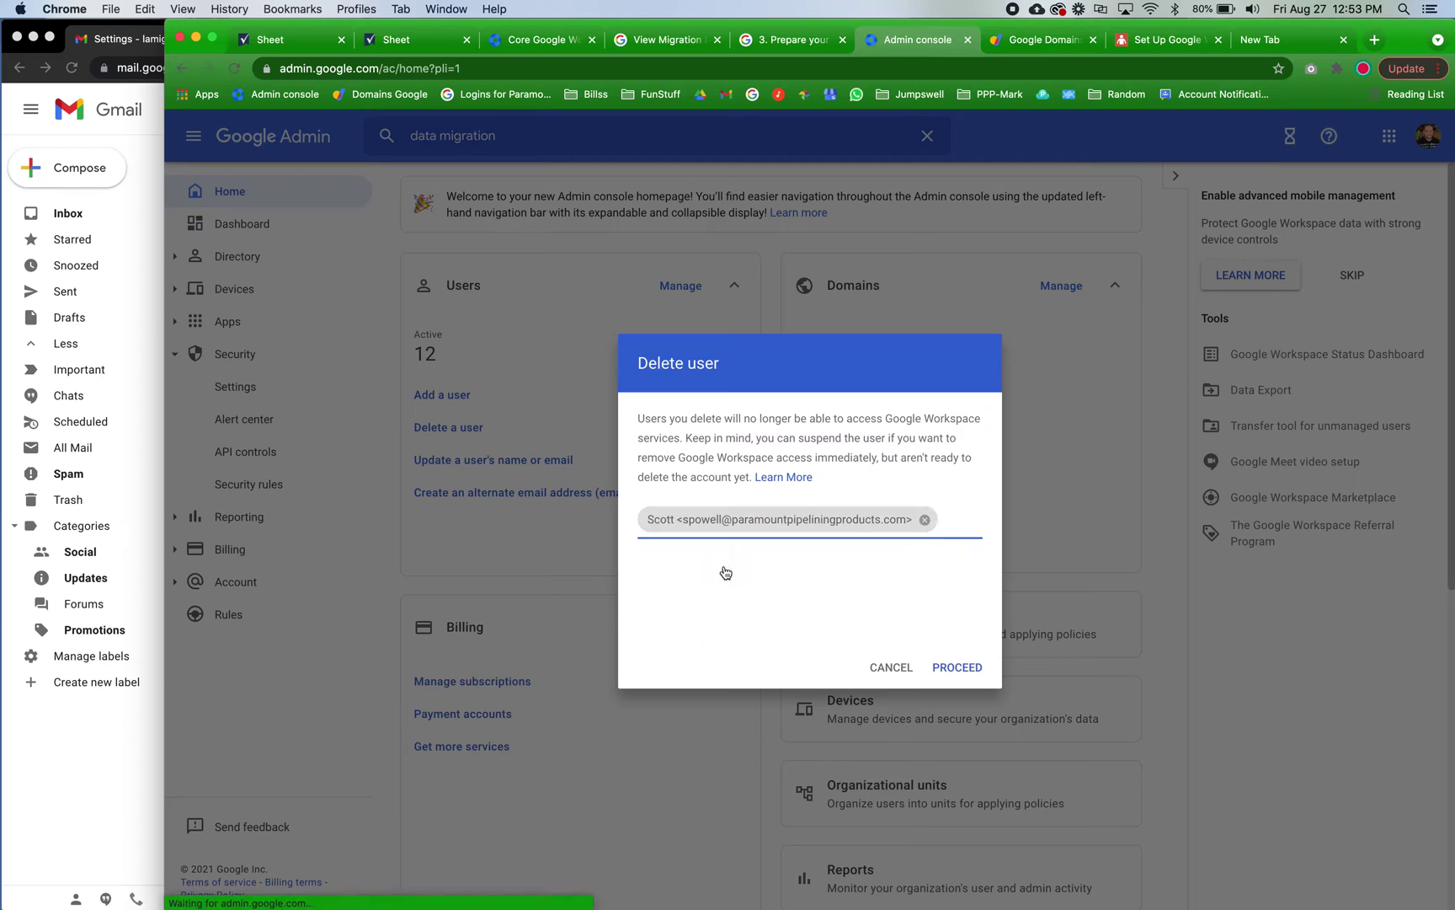
left_click(967, 672)
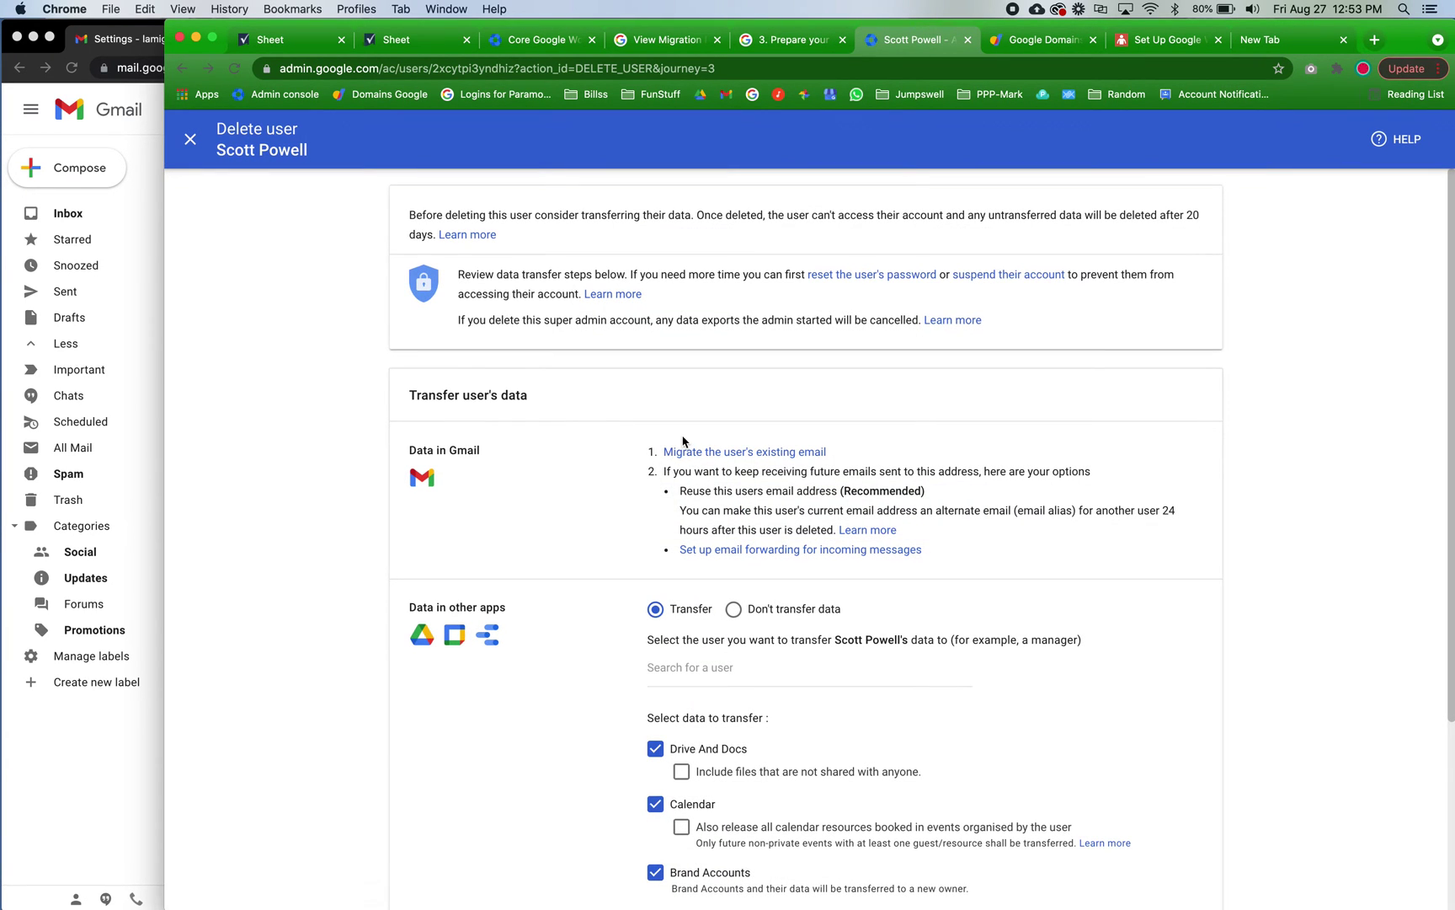
left_click(703, 455)
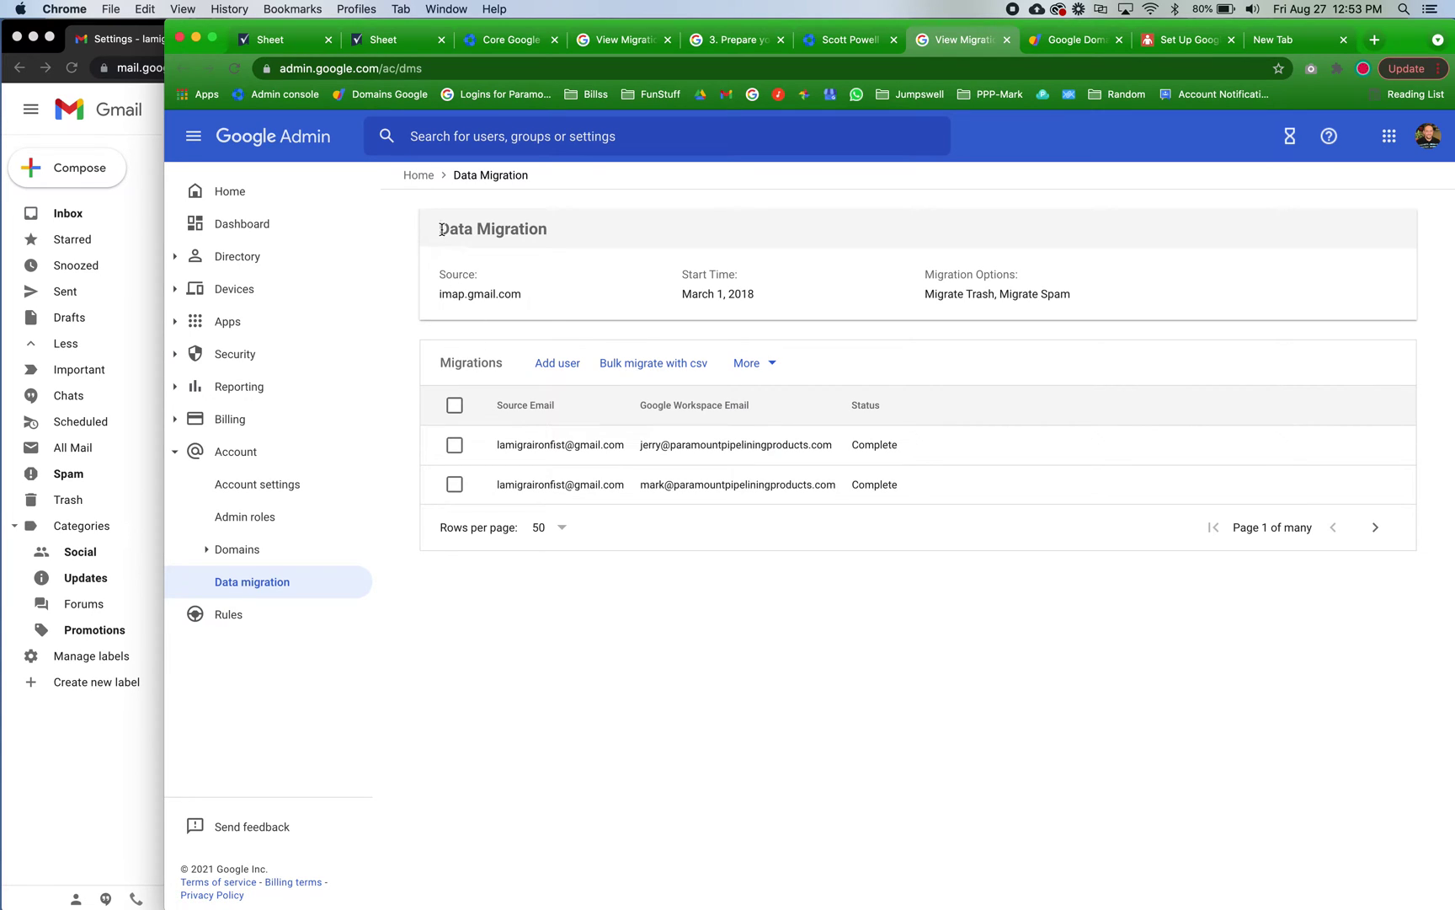
Add a user to a new migration with the Source Email cleared, then bring Gmail settings forward
left_click_drag(441, 229, 653, 278)
left_click(556, 363)
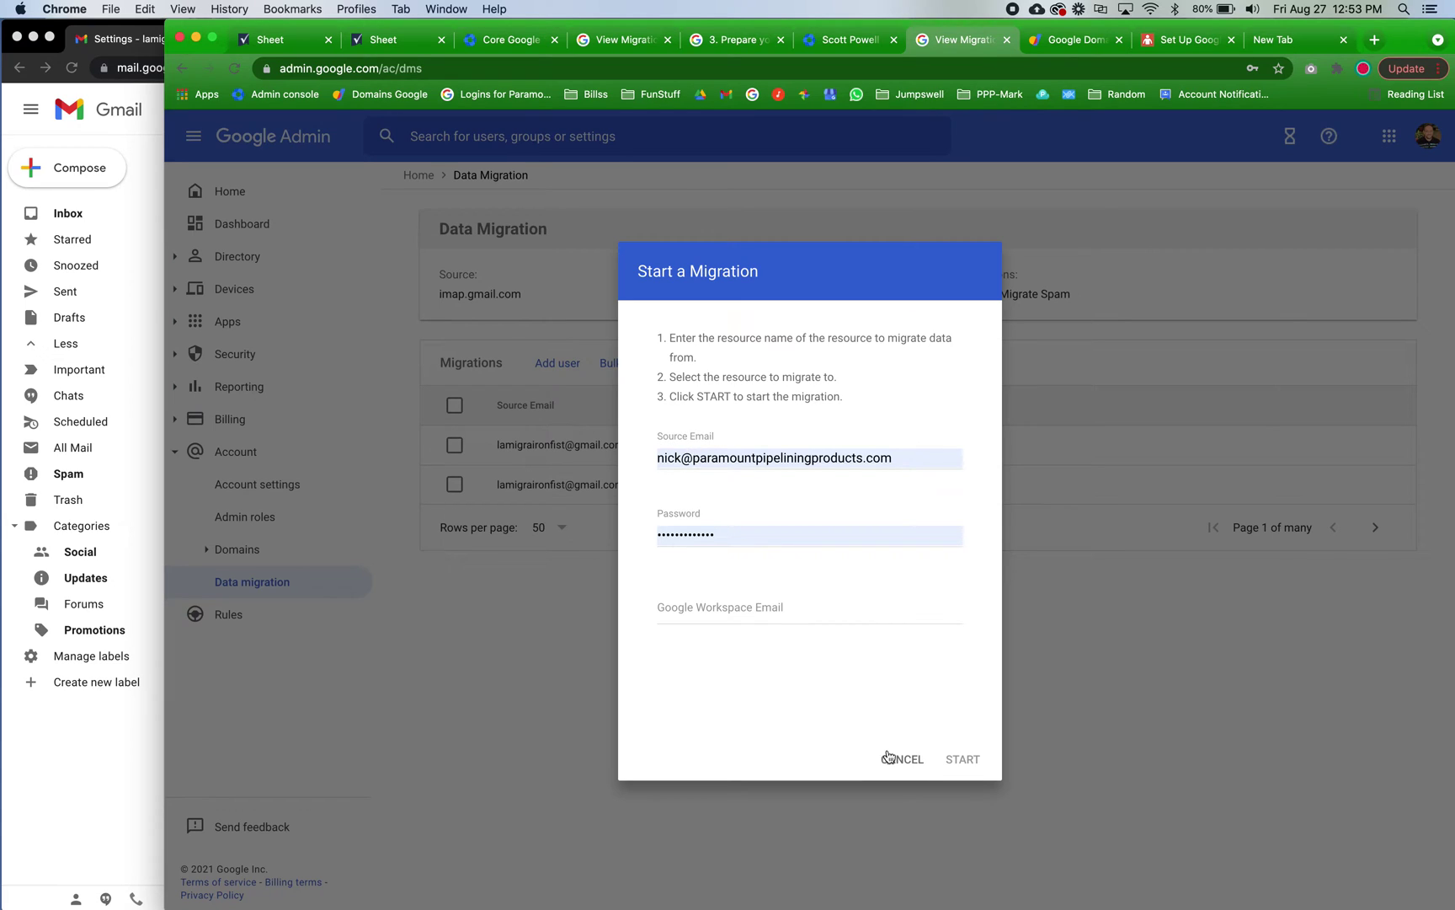
double_click(728, 456)
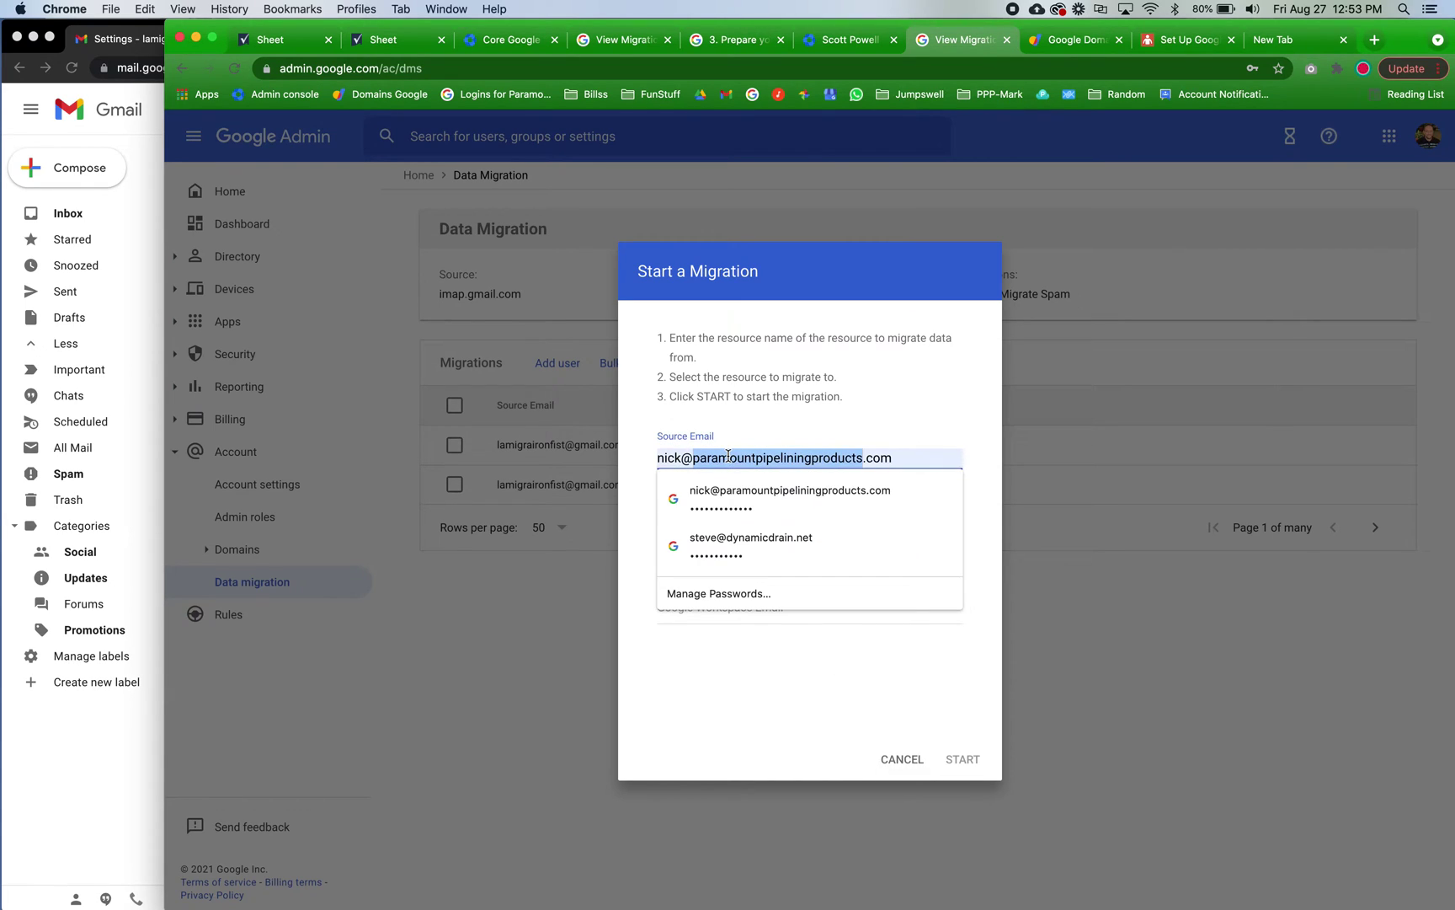
key("BackSpace")
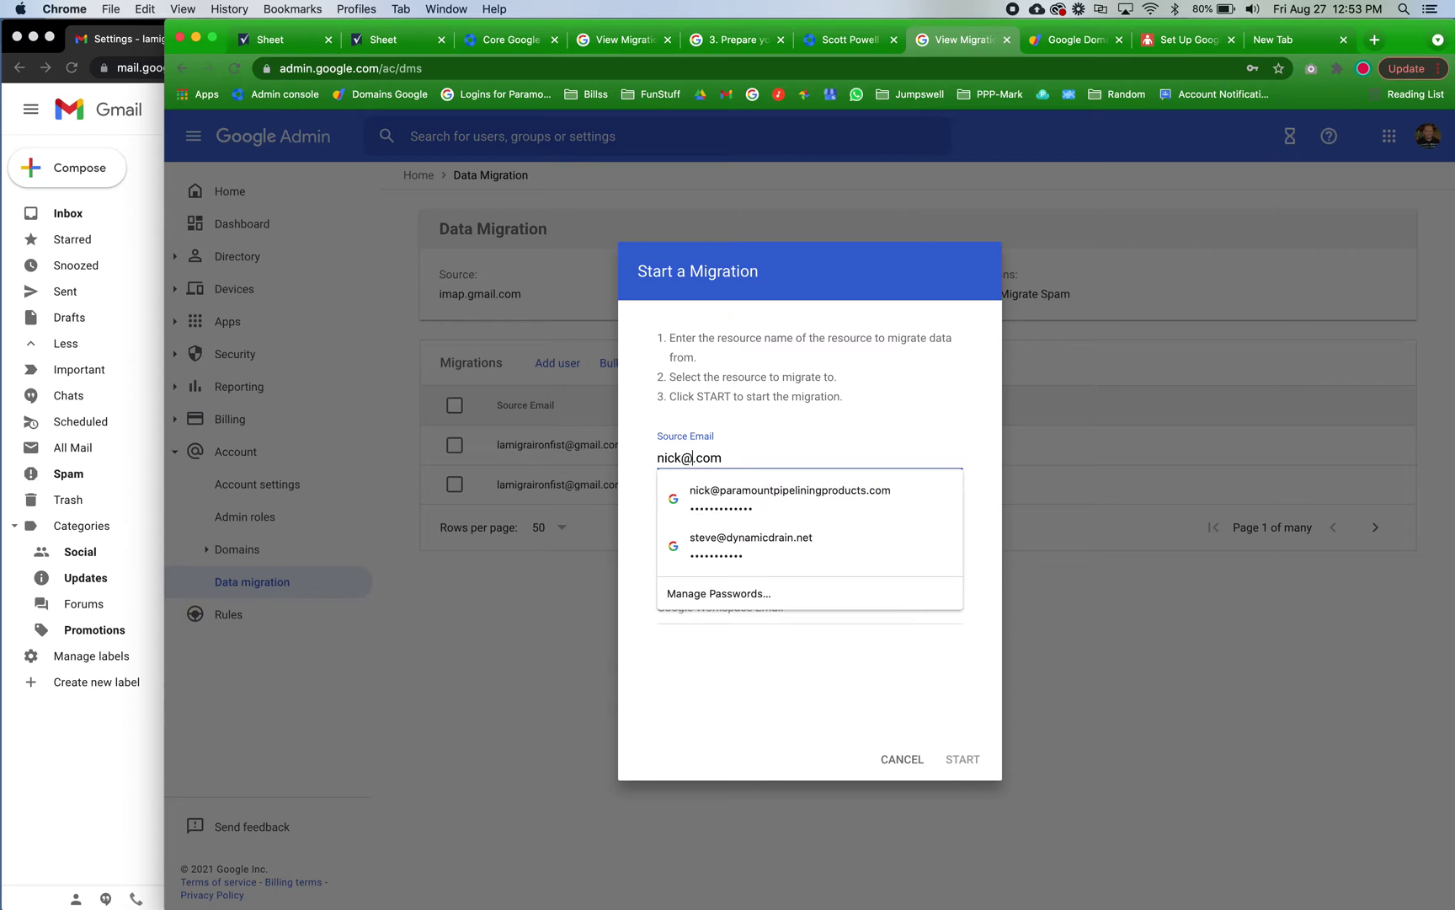
left_click_drag(736, 456, 627, 459)
key("BackSpace")
key("Tab")
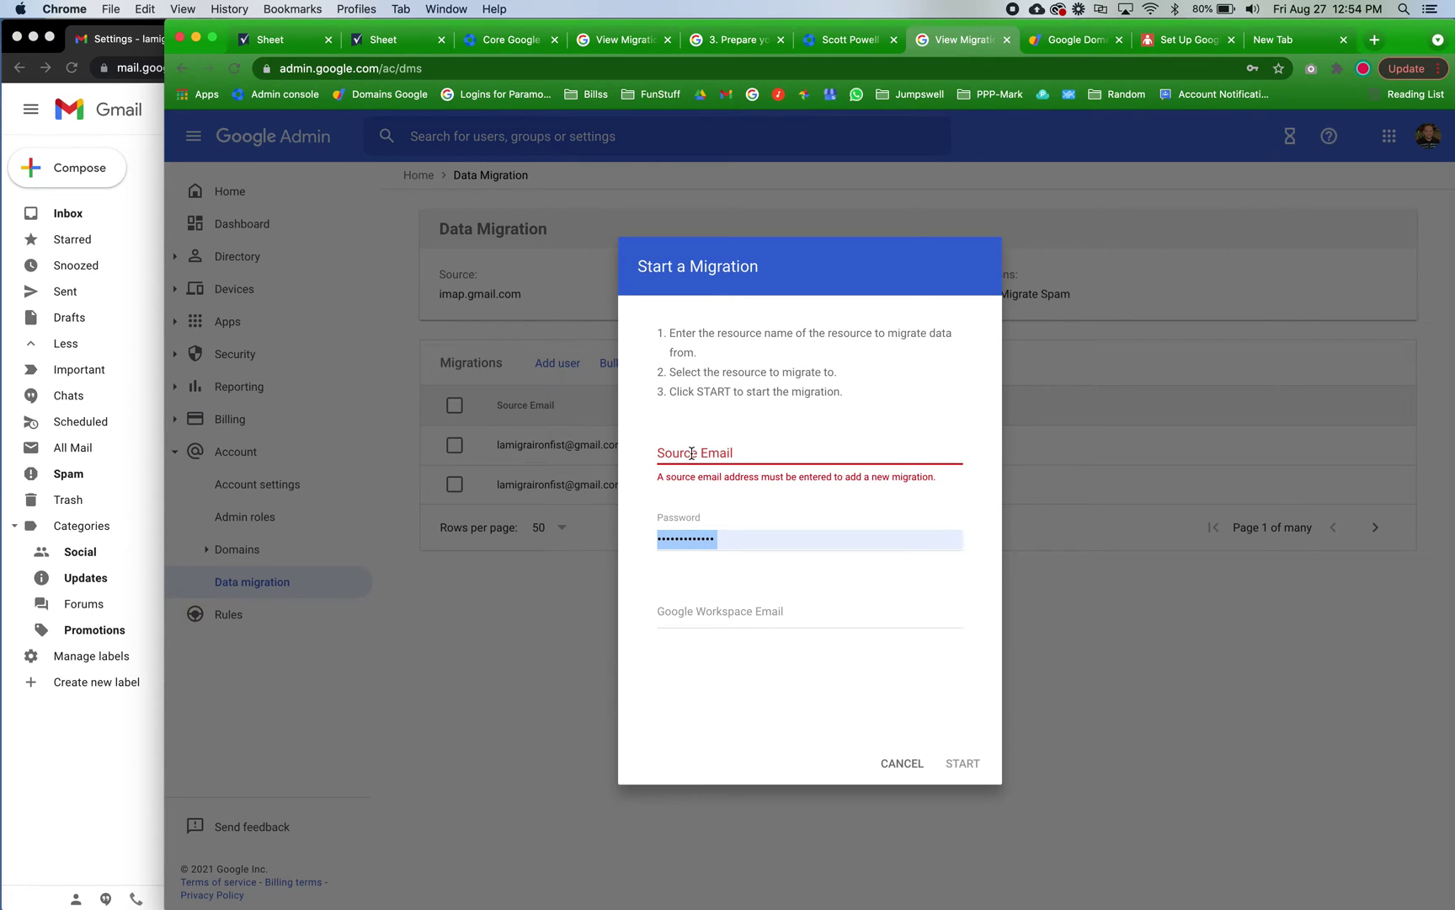
left_click(659, 614)
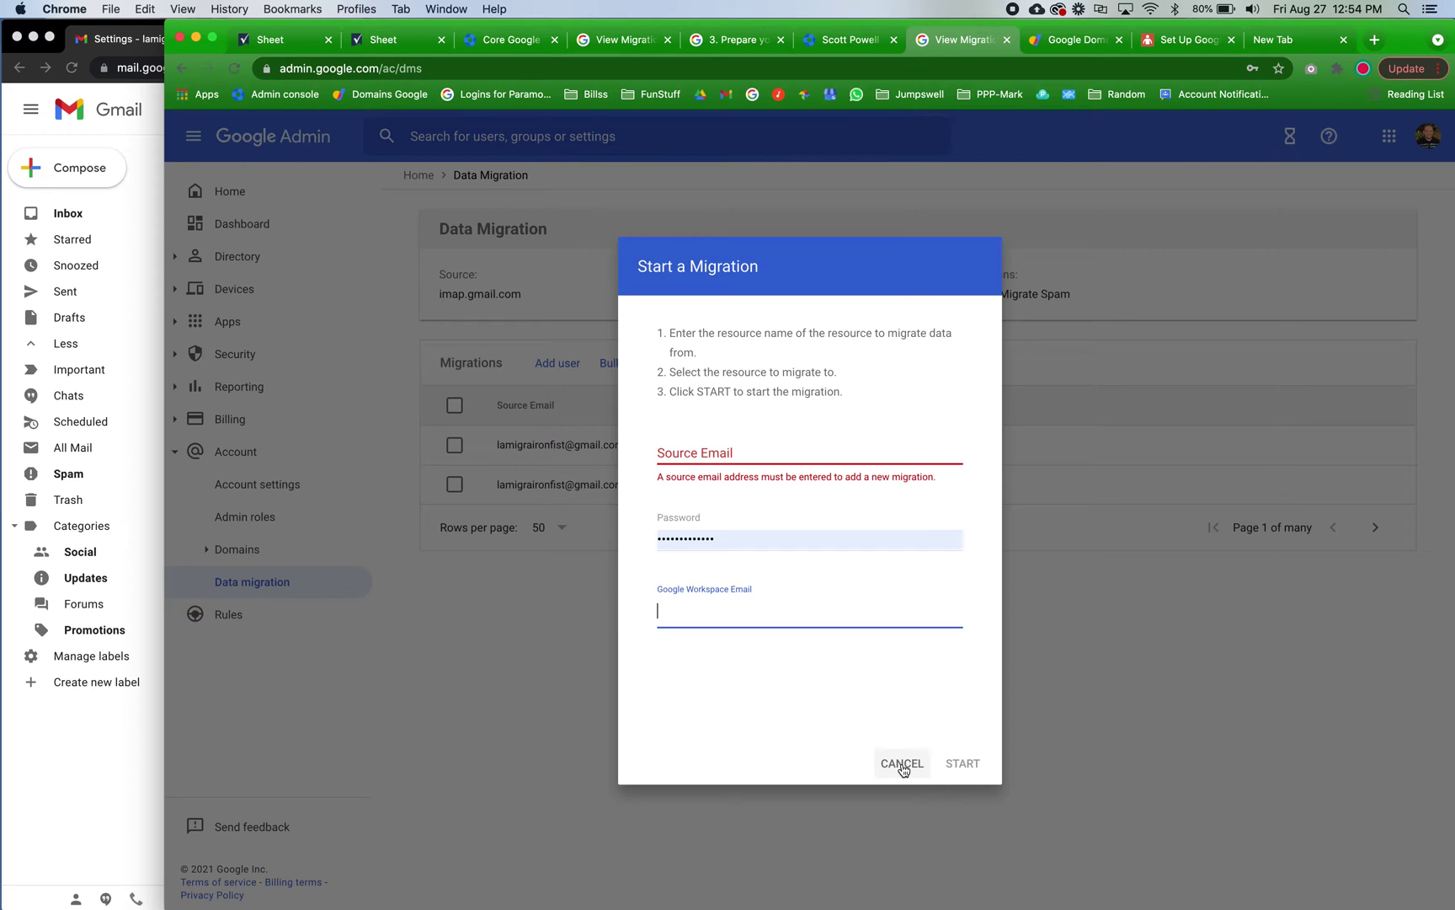
left_click(117, 776)
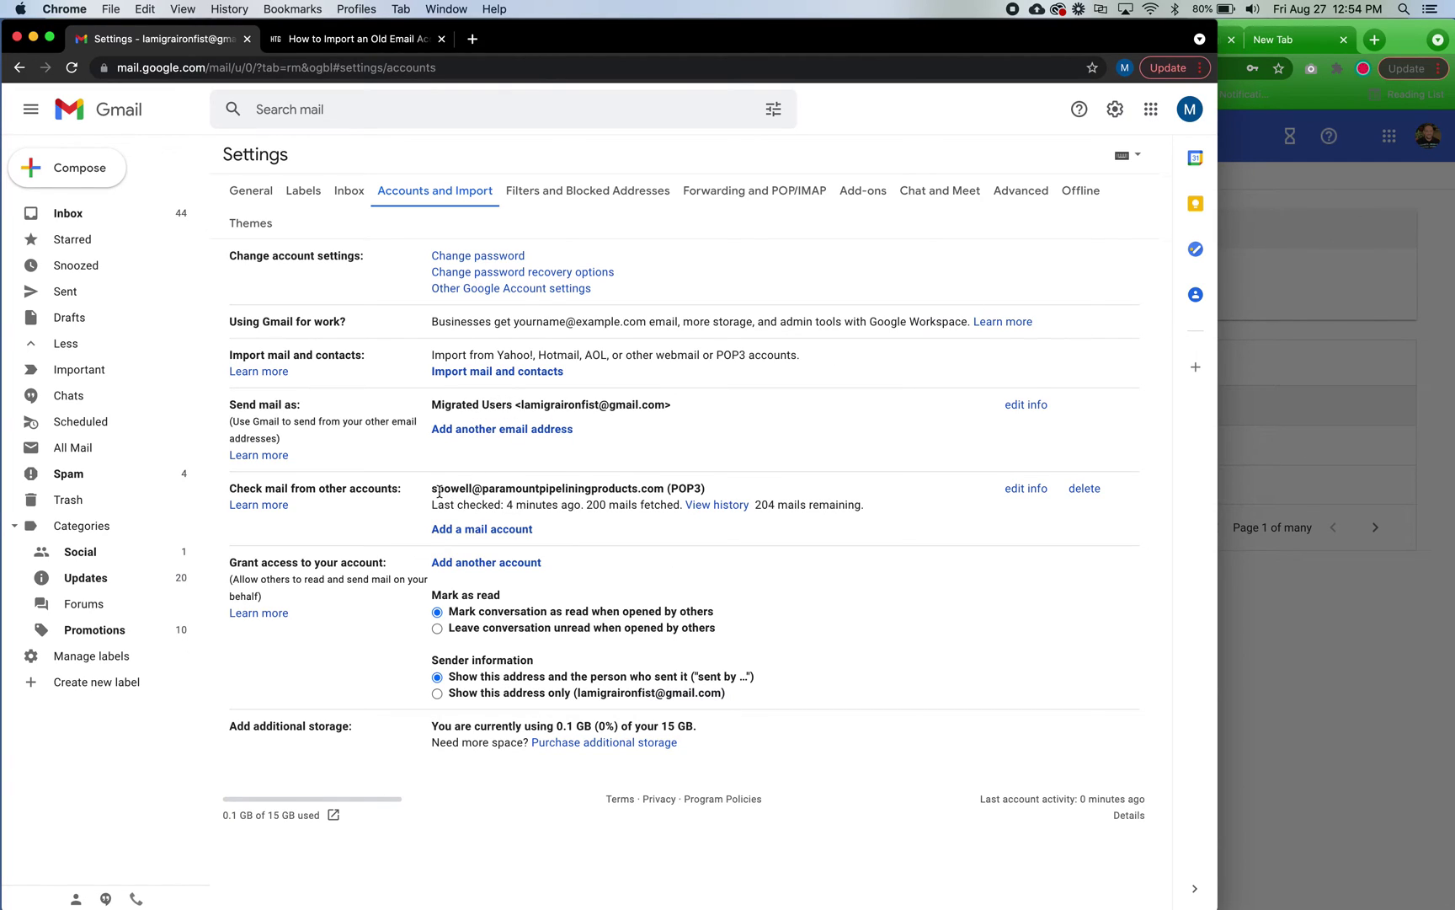
Cancel the Start a Migration dialog in Admin console and return to Gmail's Accounts and Import settings
left_click_drag(431, 489, 709, 489)
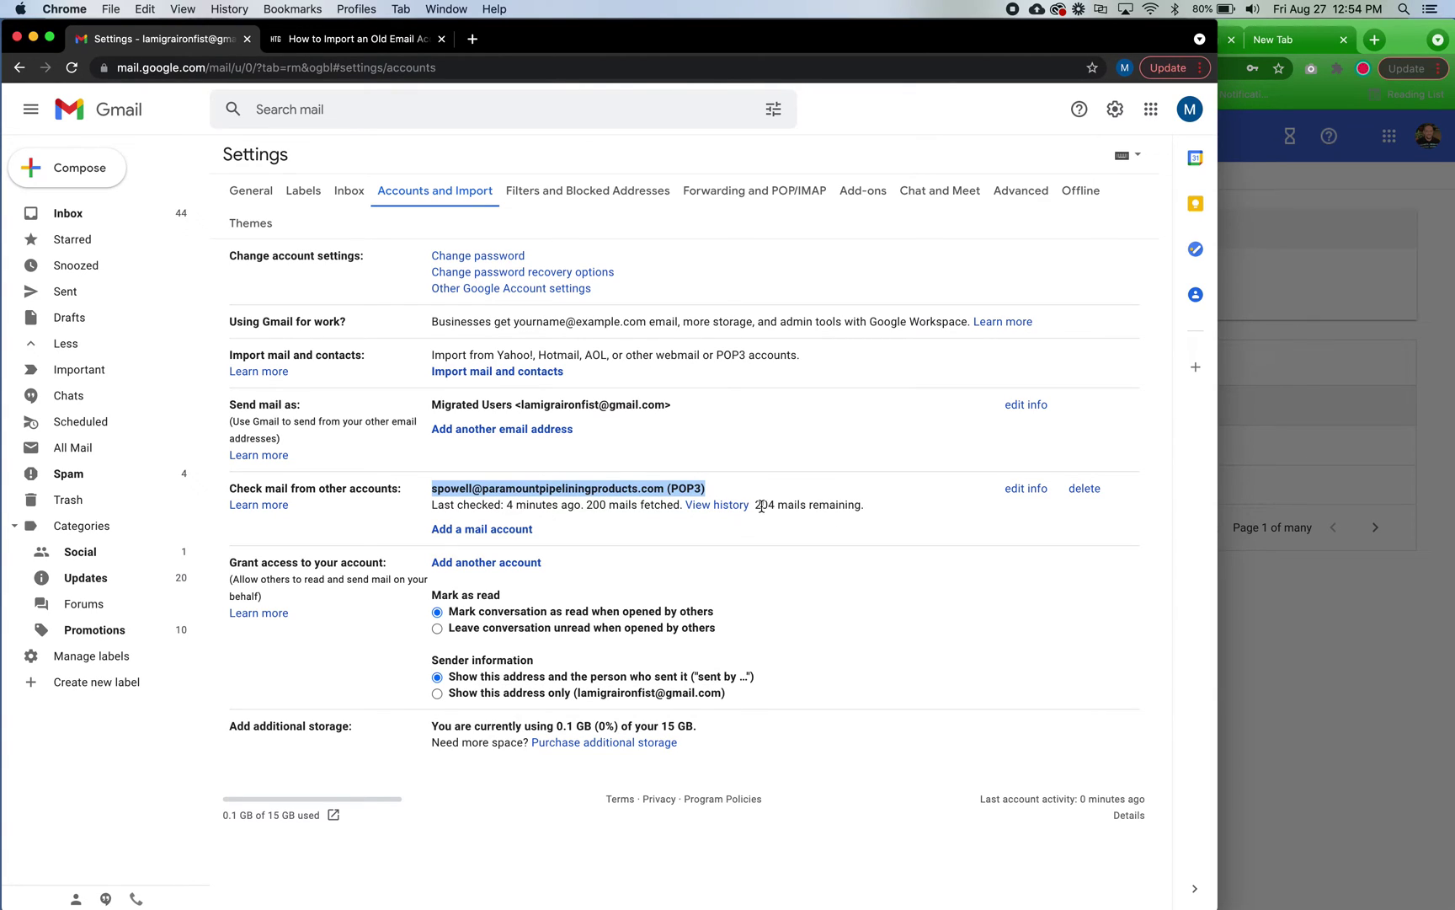
left_click(1358, 171)
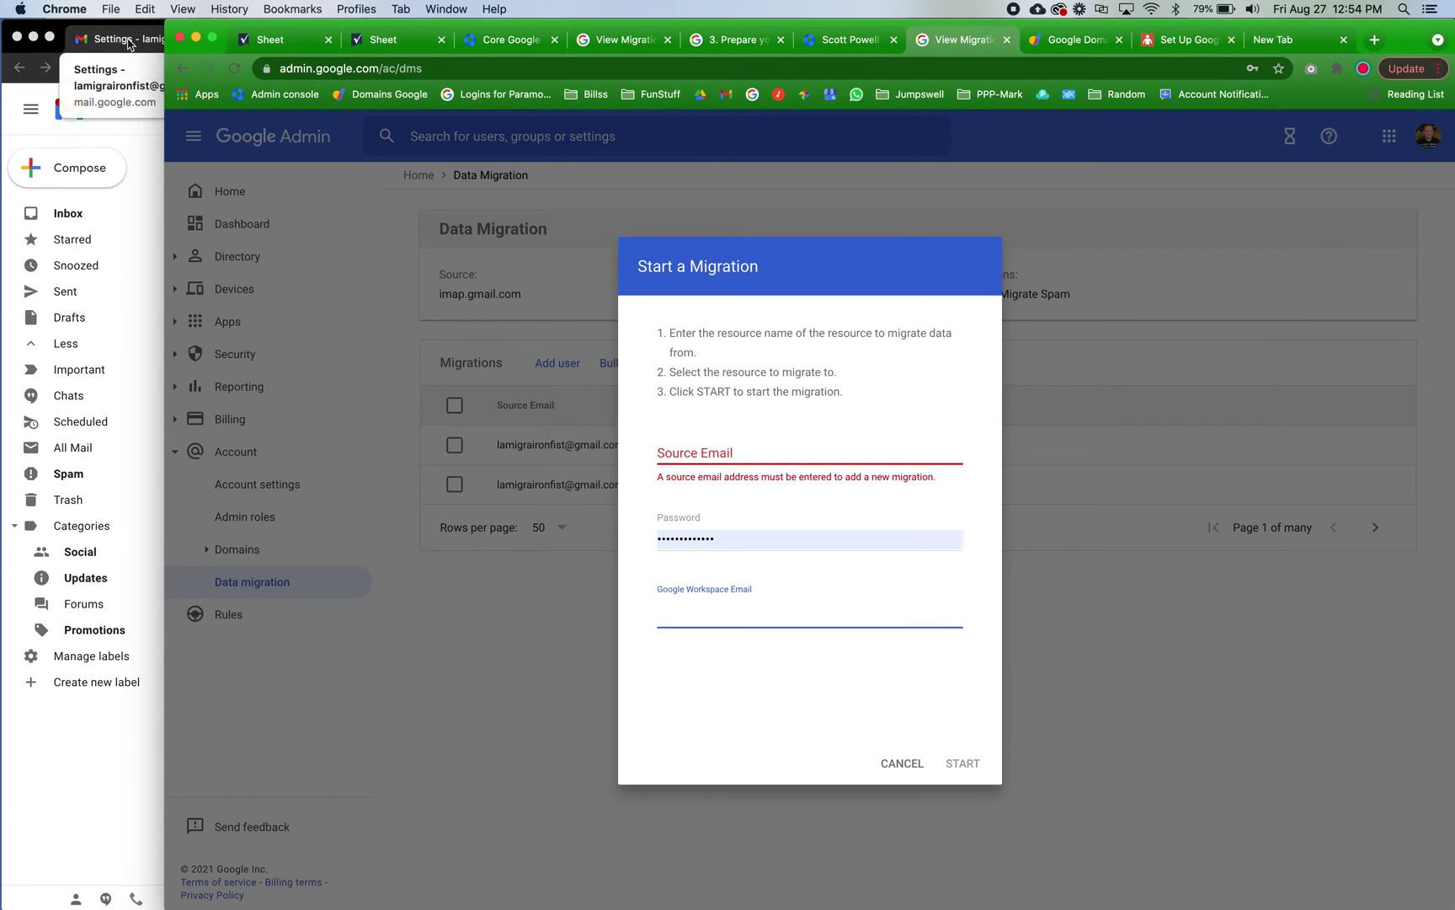
left_click(717, 224)
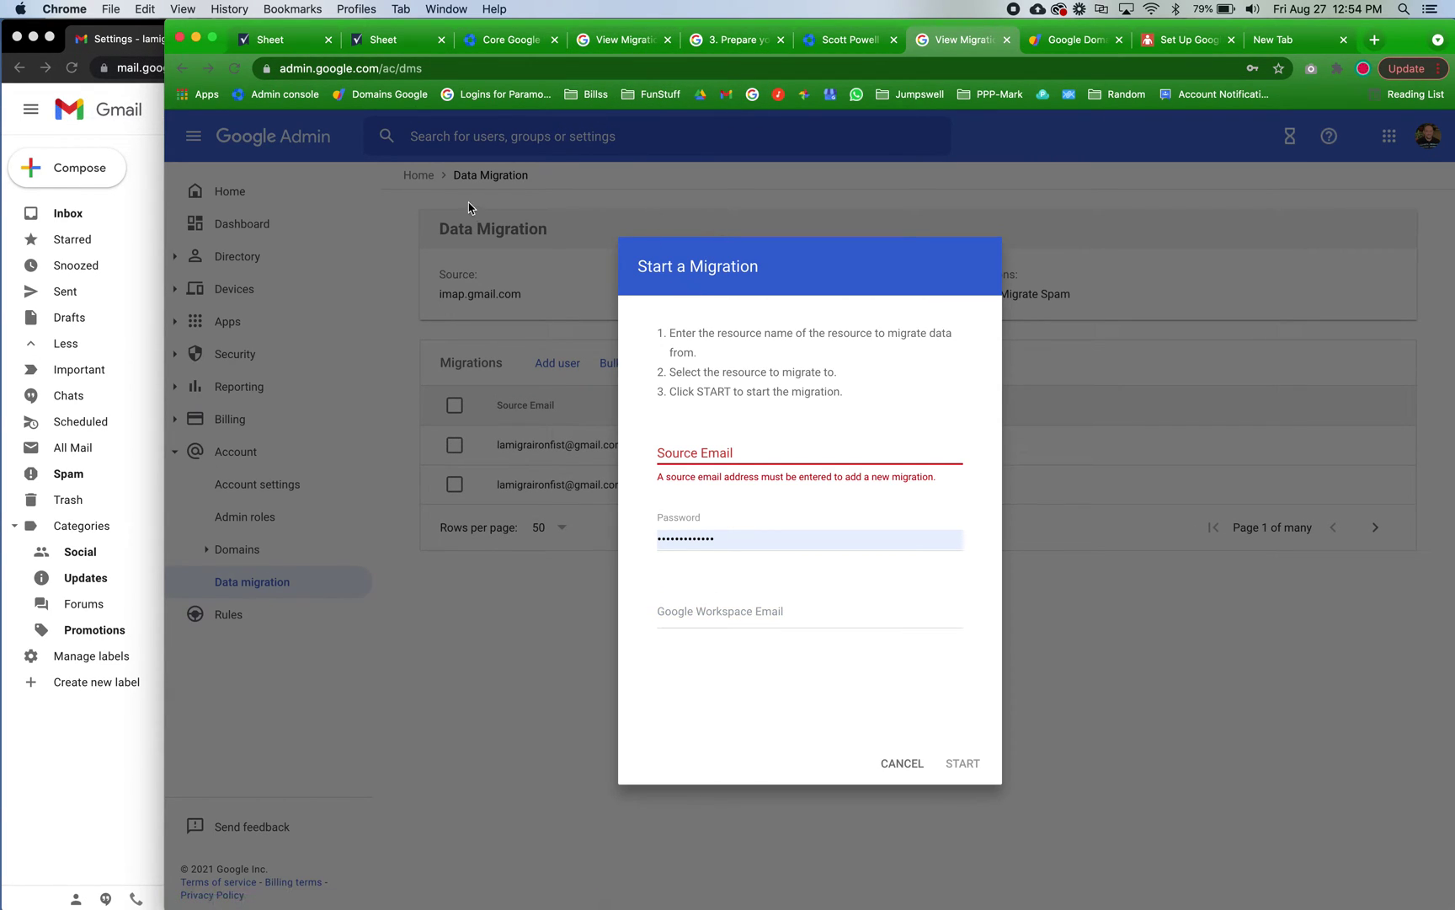
left_click(903, 761)
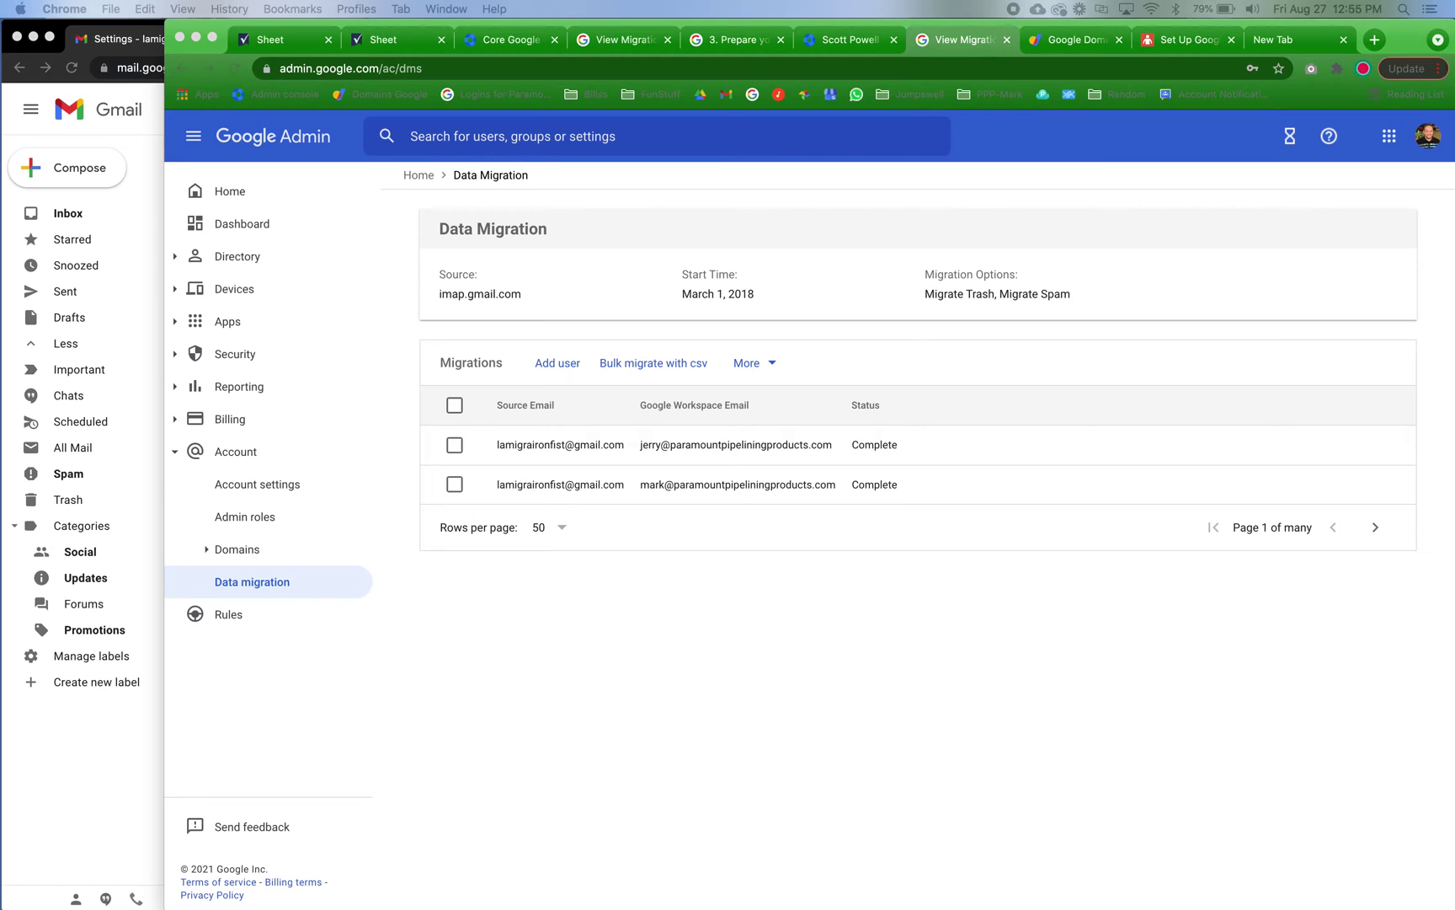
left_click(144, 152)
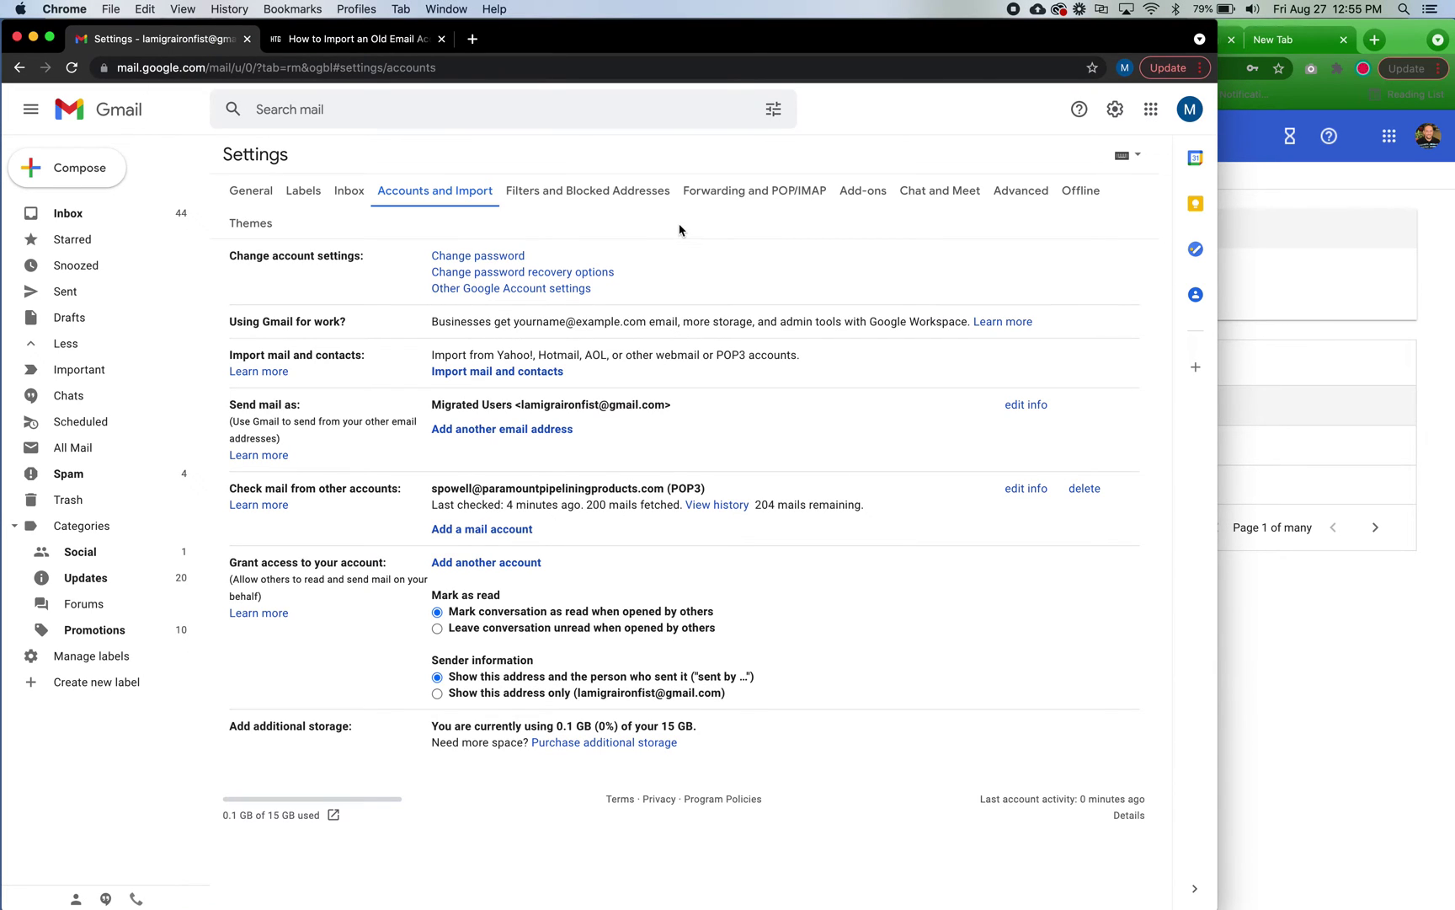
Open a Chrome window for another browser profile and move it aside
left_click(365, 8)
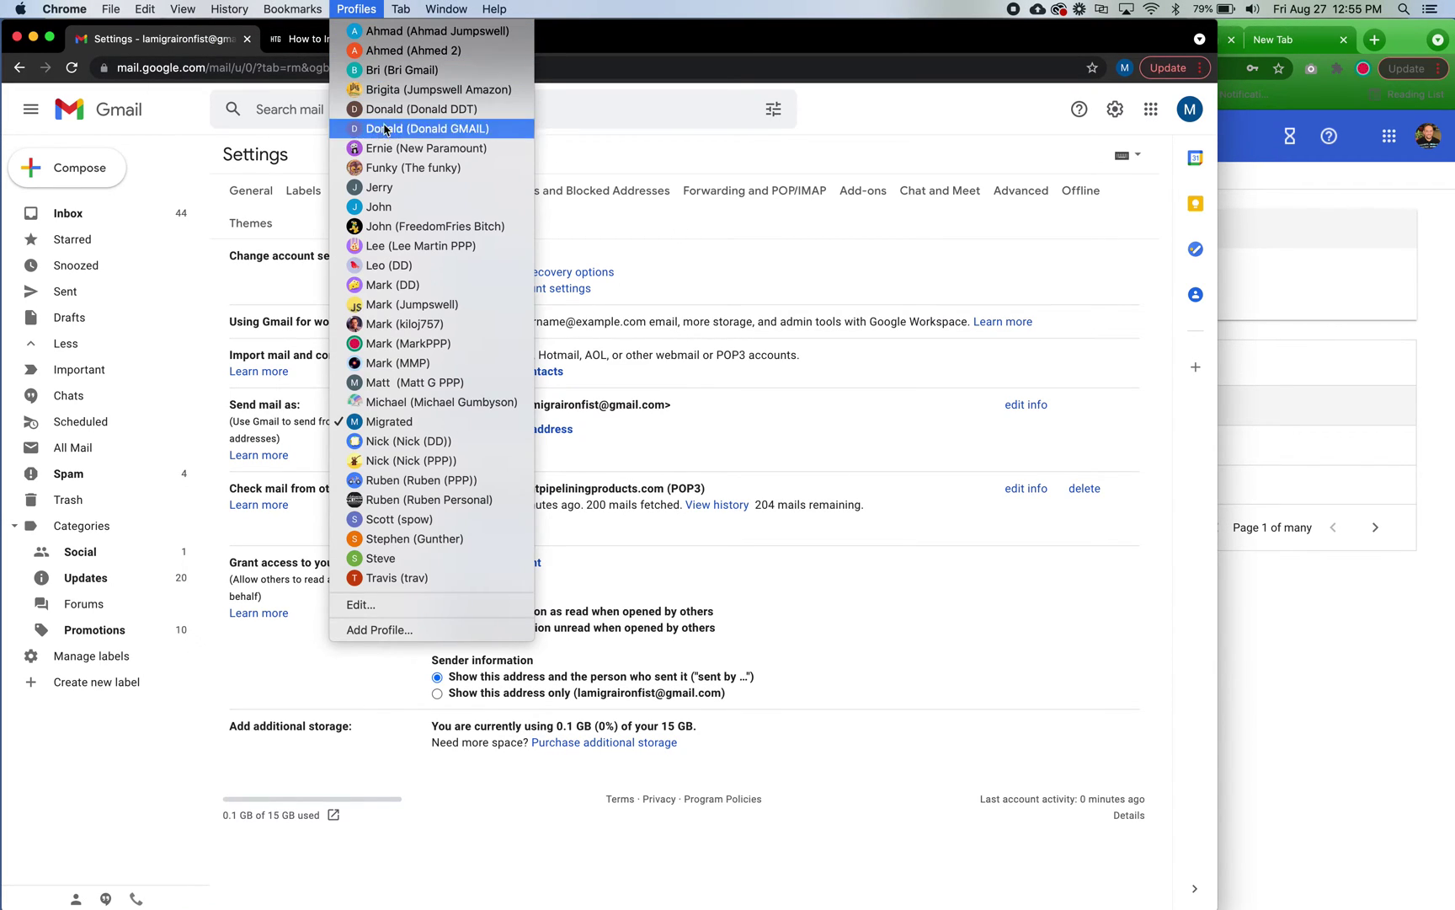
left_click(379, 207)
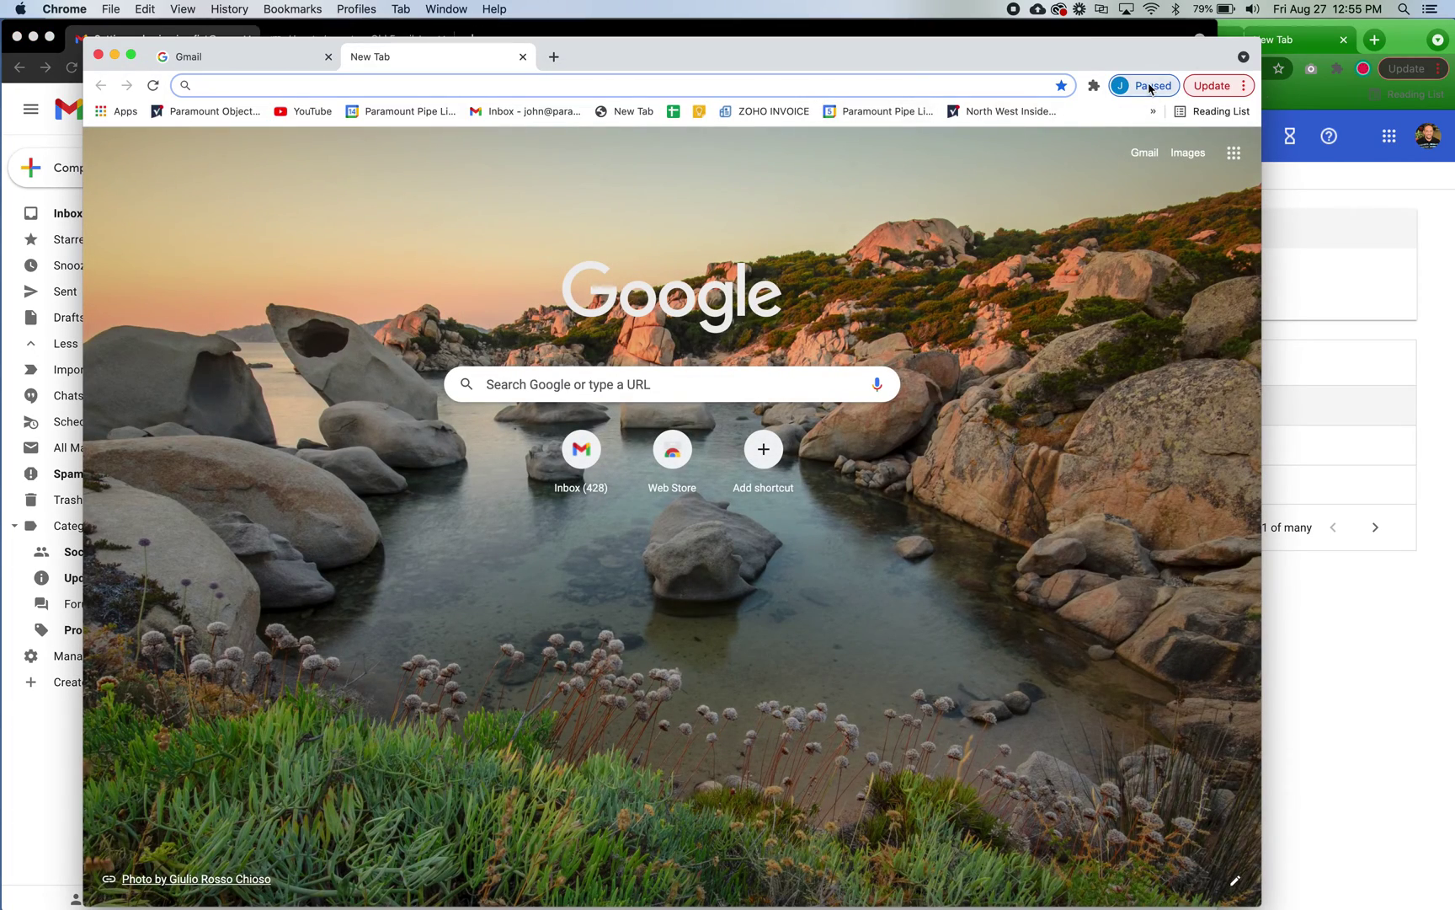
left_click(1150, 88)
left_click_drag(566, 50, 1449, 38)
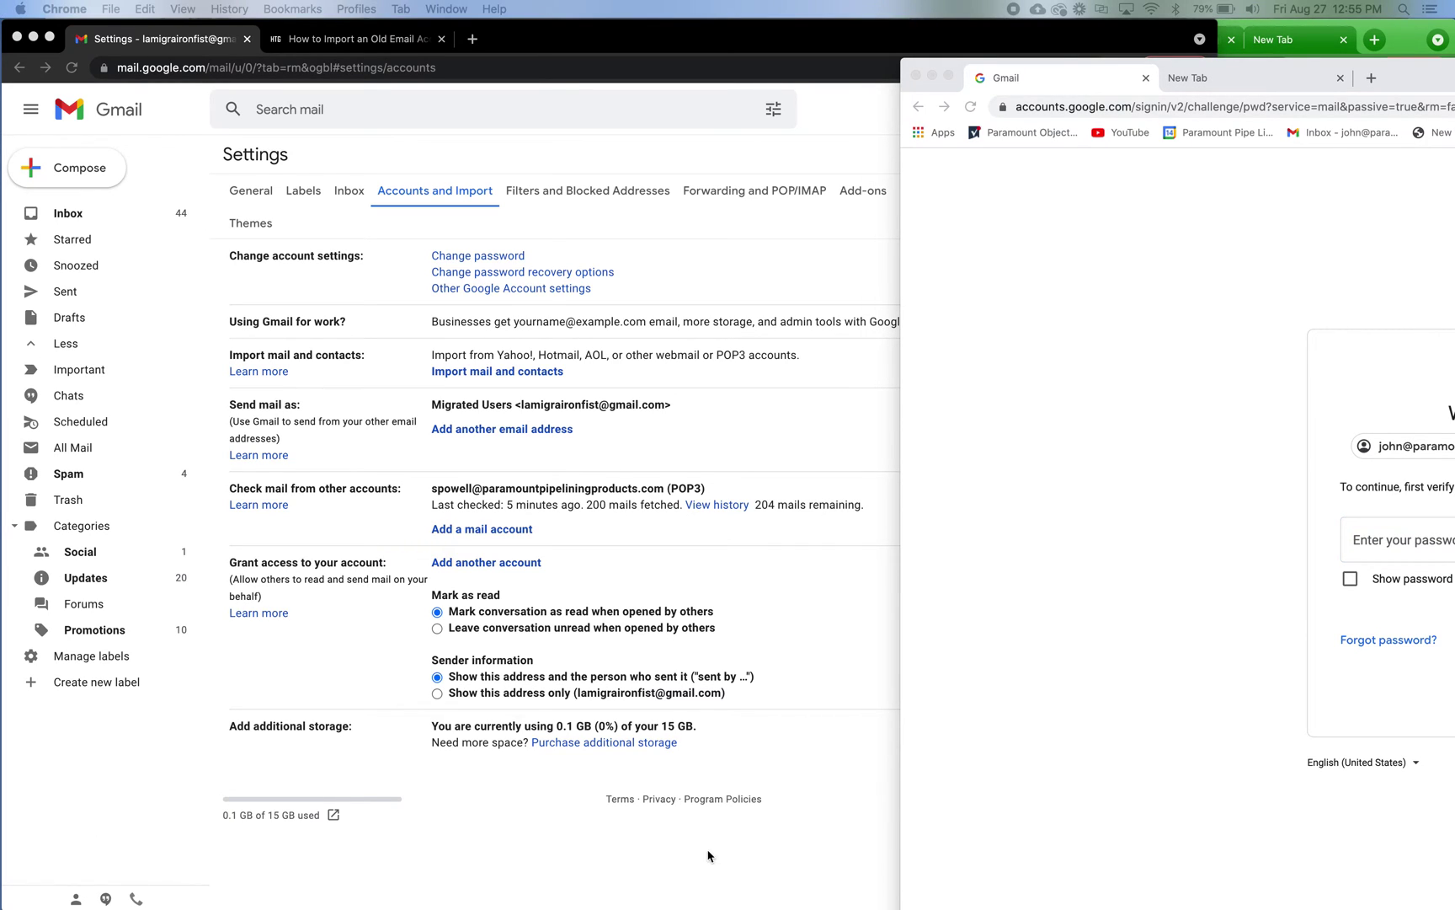
Paste the work account password to sign in, loading the Workspace inbox
left_click(1390, 541)
key("super+v")
left_click_drag(1420, 83, 836, 13)
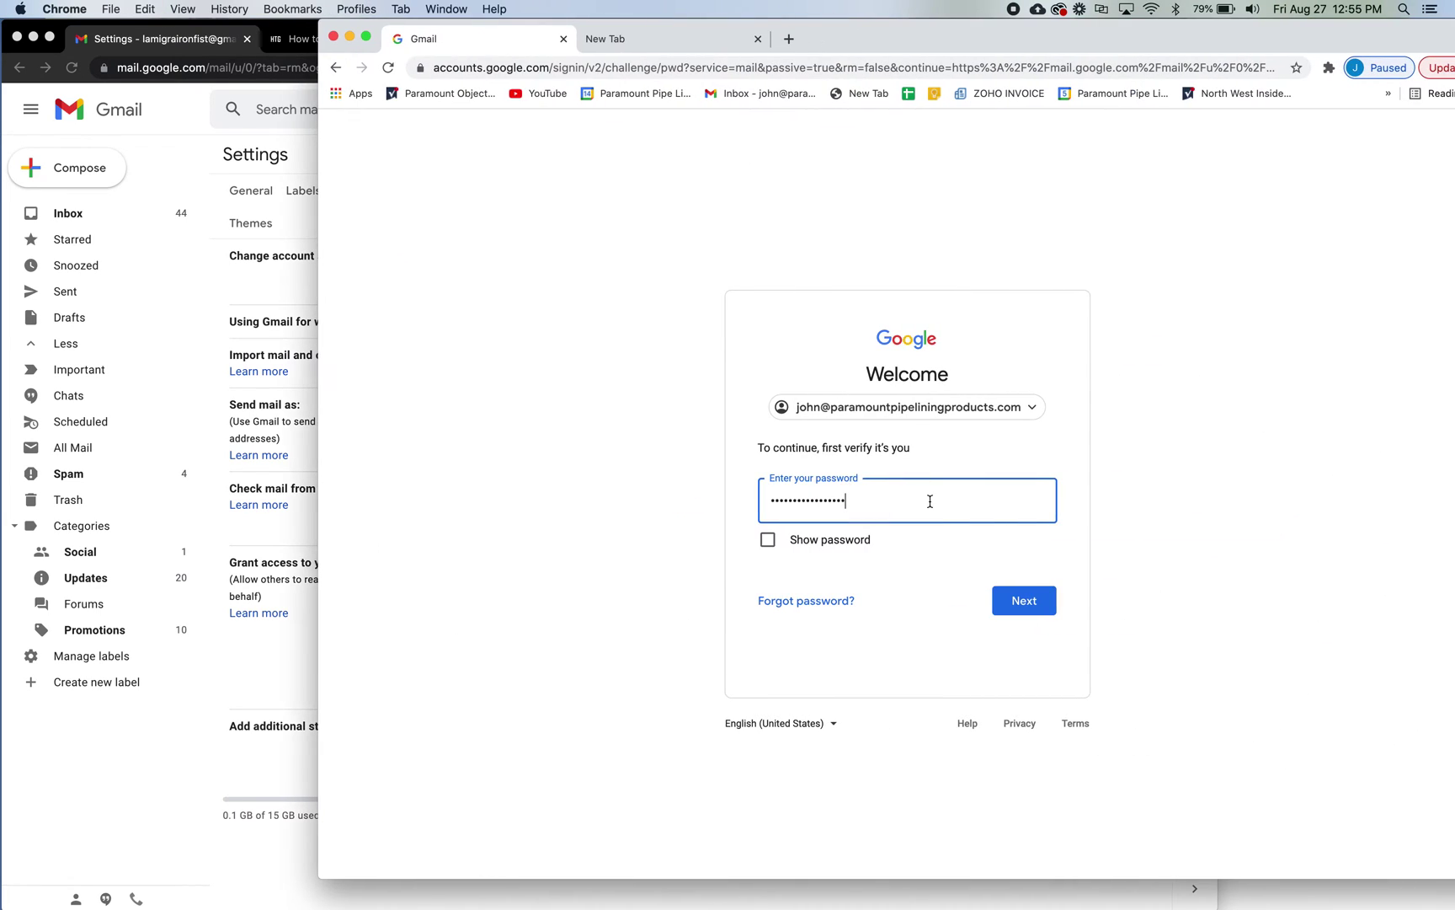
left_click(1023, 599)
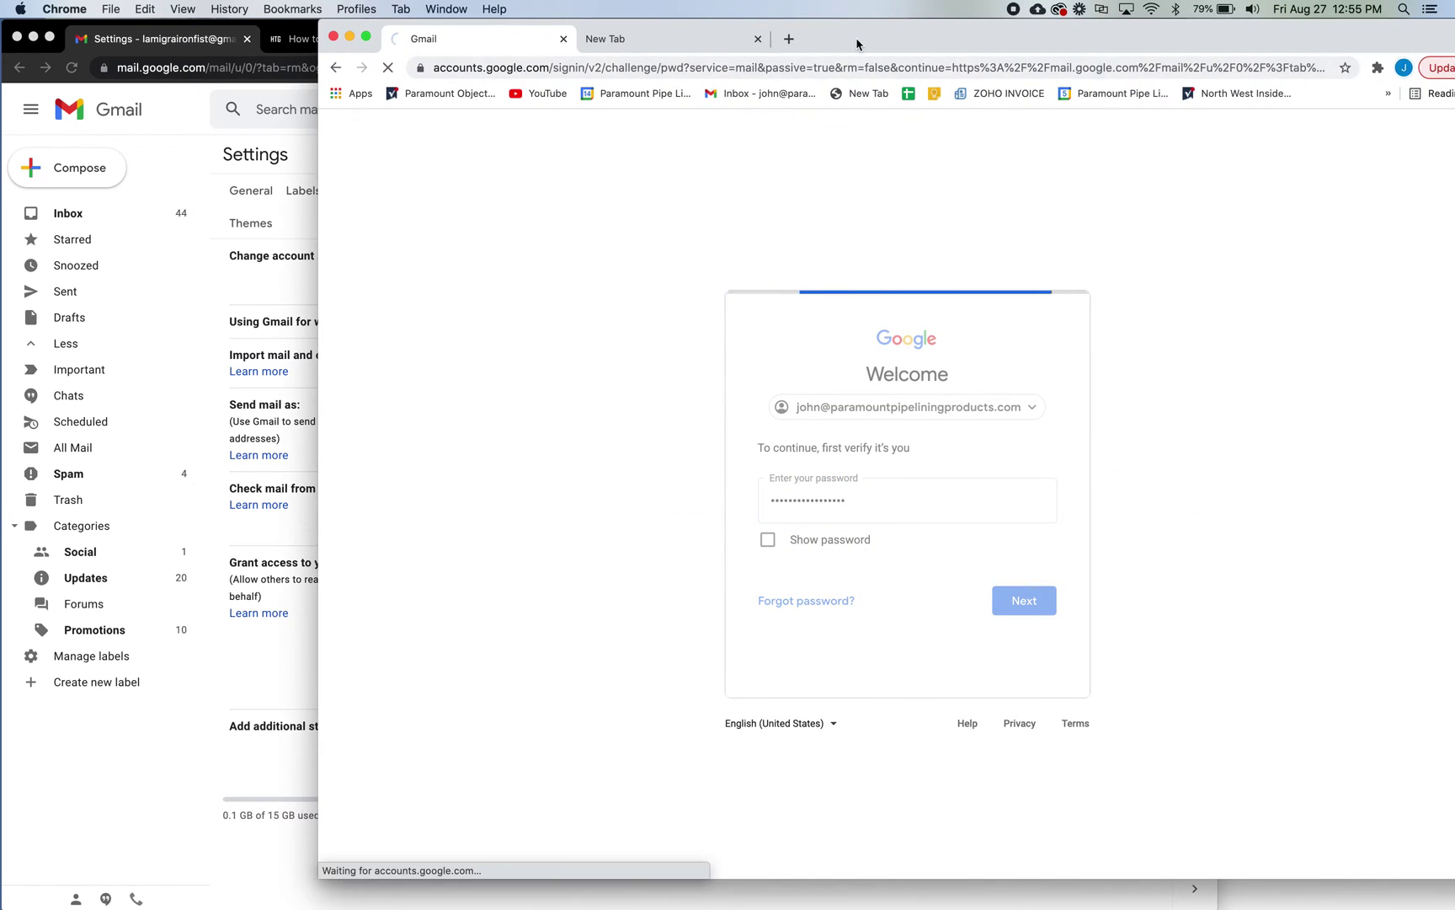
left_click_drag(857, 28, 1006, 28)
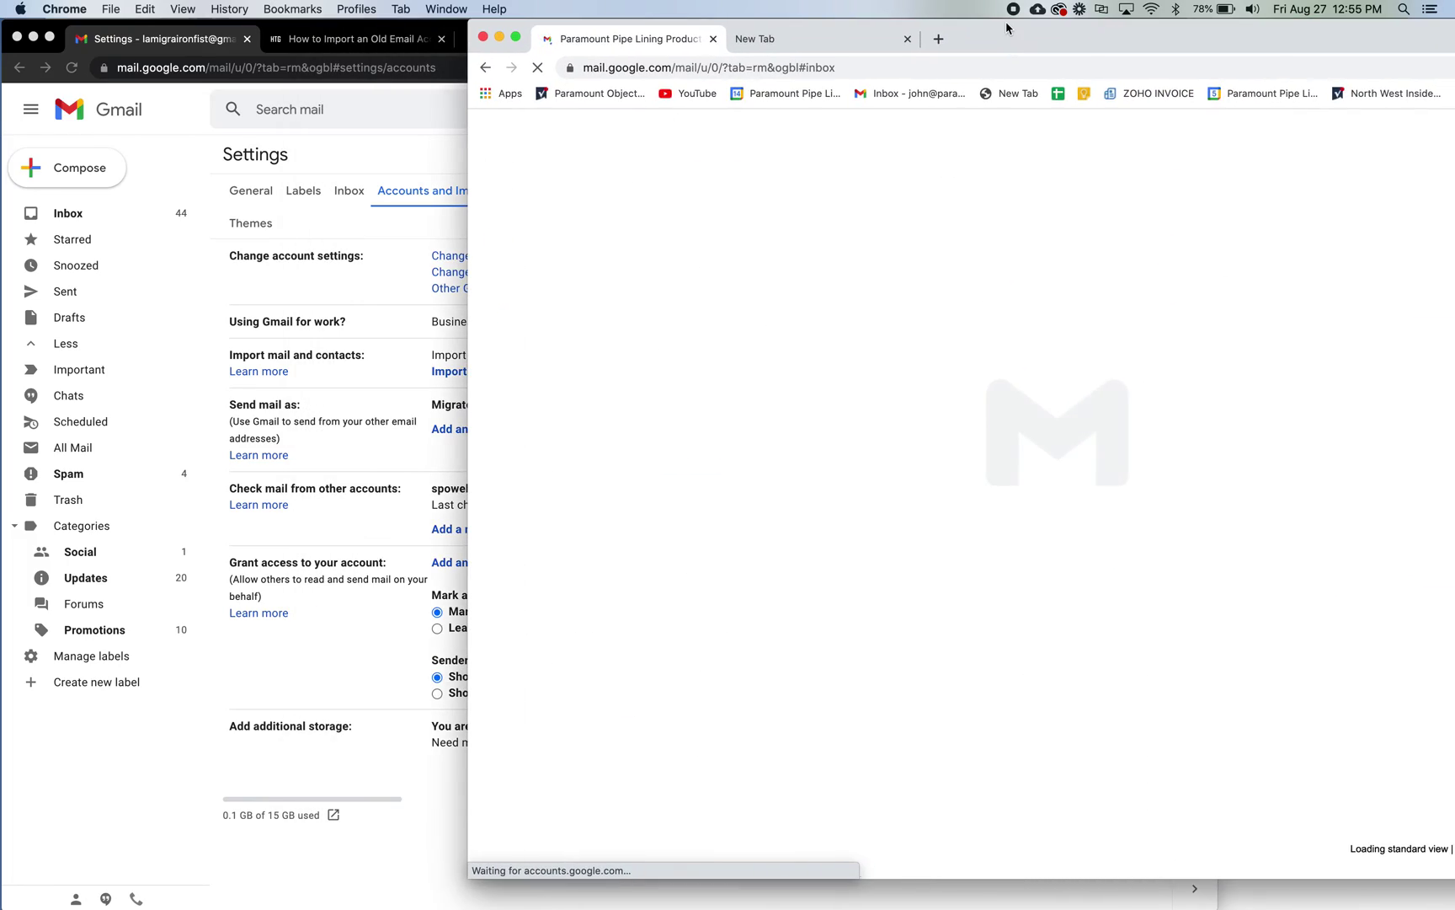
mouse_move(1007, 28)
left_mouse_down()
mouse_move(576, 118)
mouse_move(679, 132)
left_mouse_up()
Dismiss the Gmail introduction cards and open the full Gmail settings
left_click(729, 755)
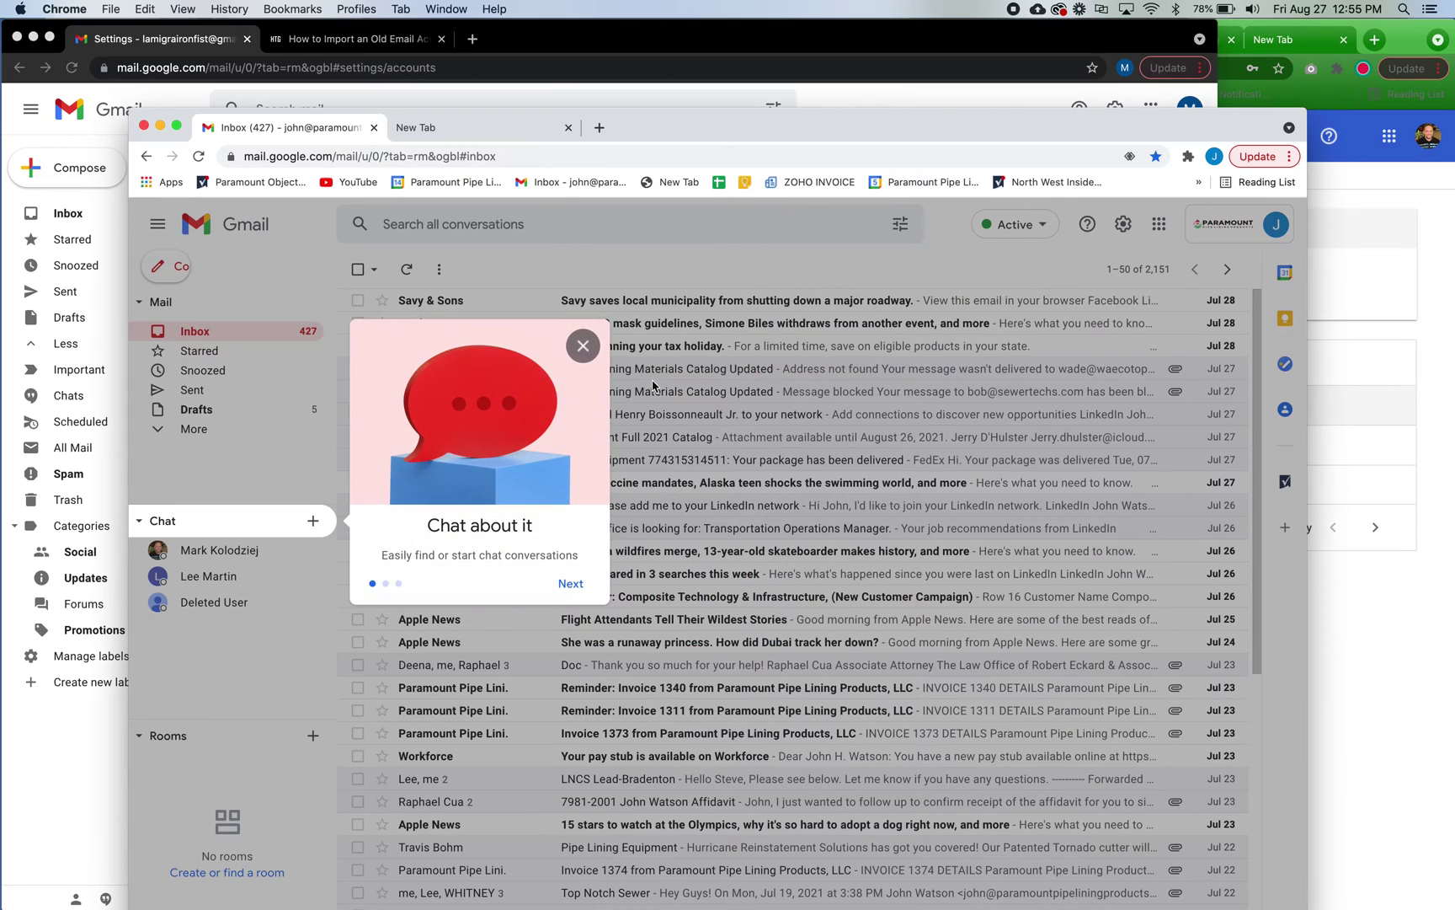
left_click(583, 345)
left_click(1123, 224)
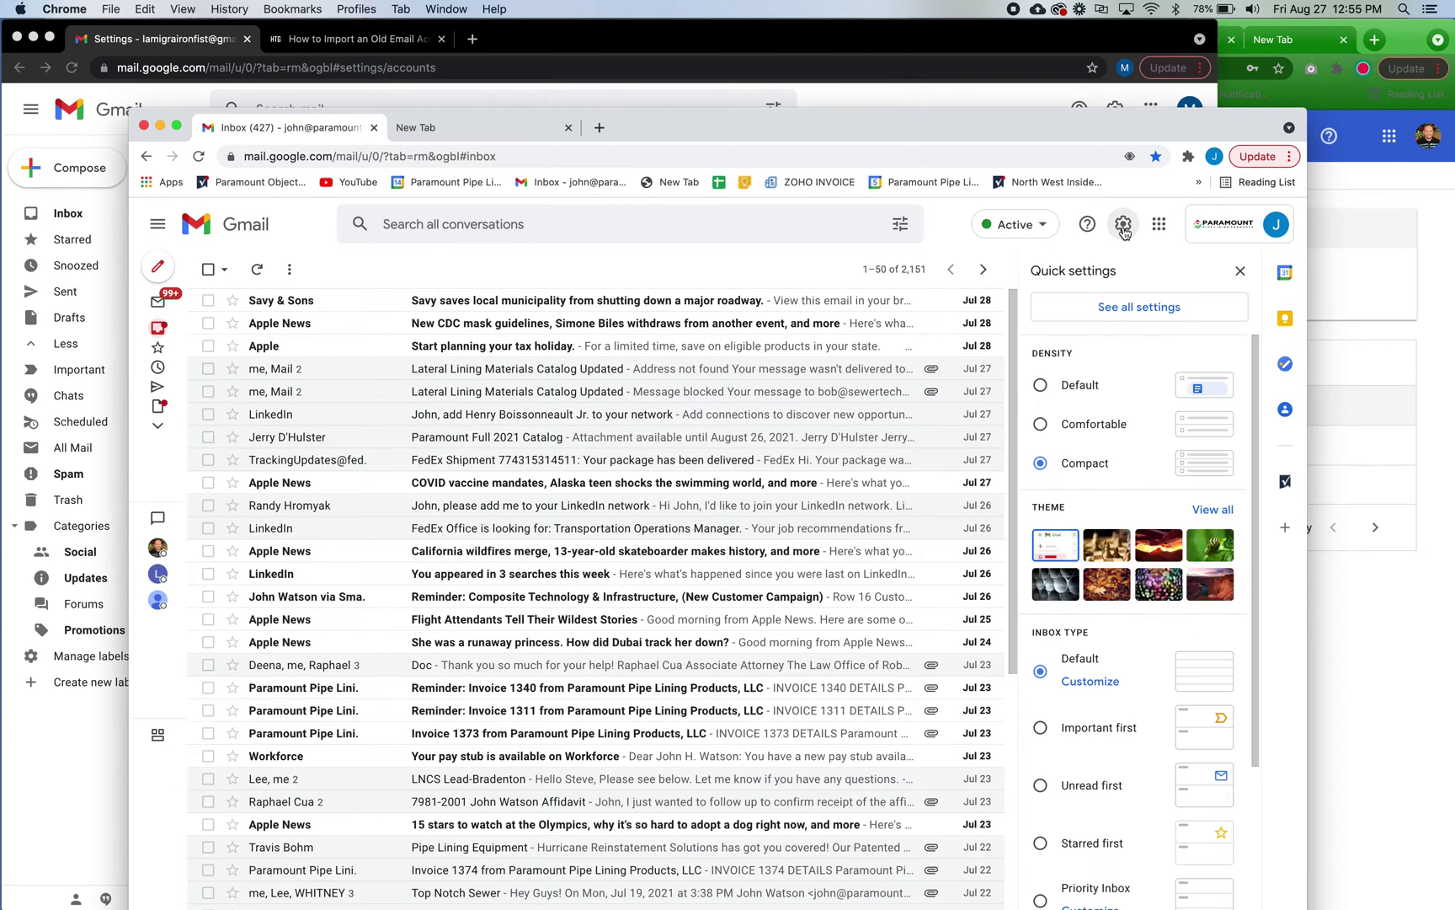
left_click(1116, 319)
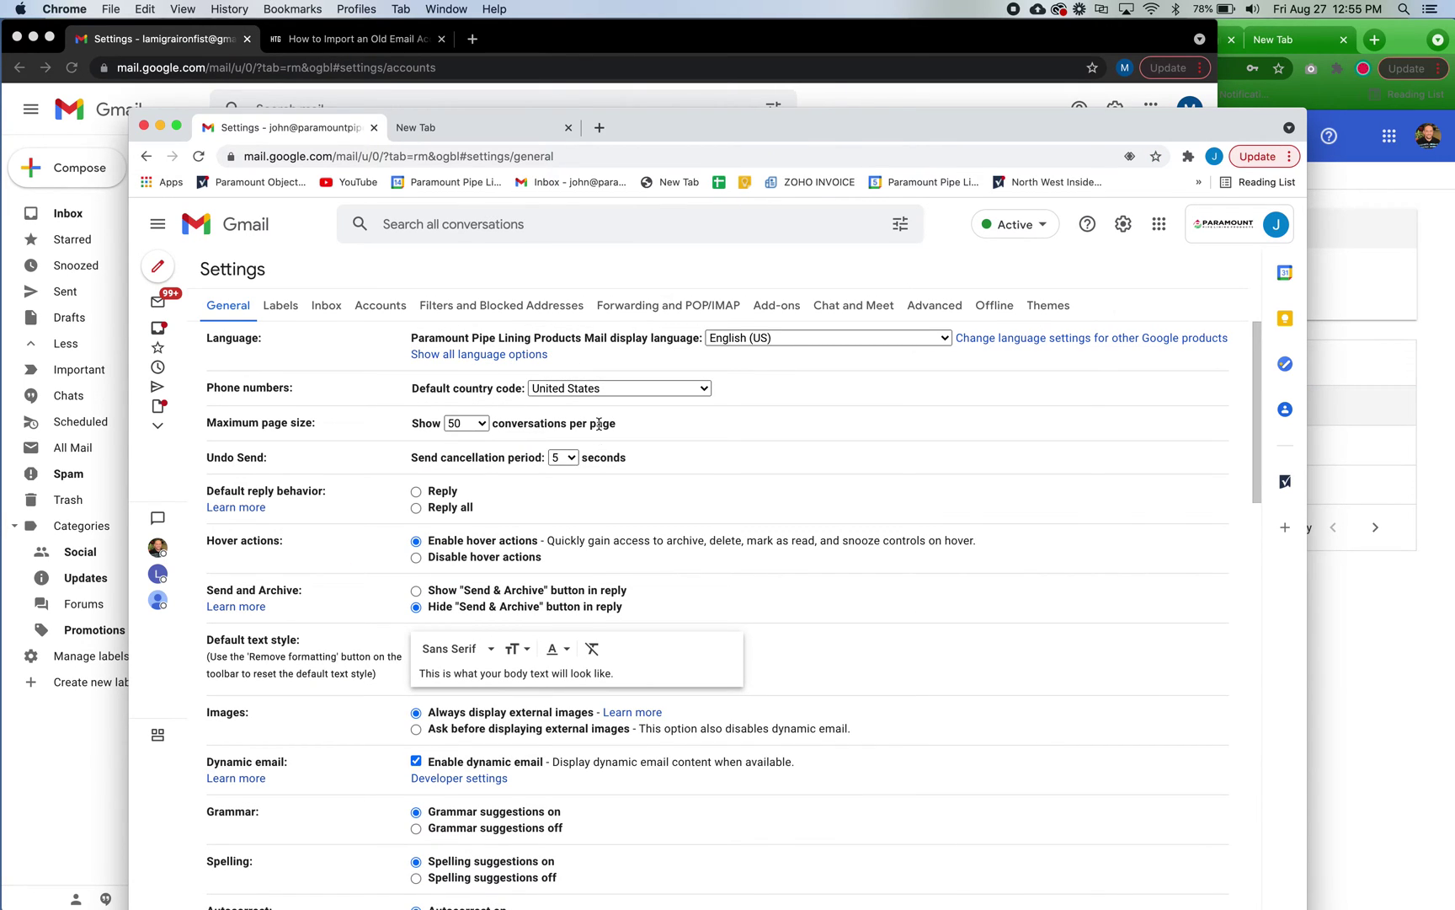
On Forwarding and POP/IMAP, select Enable POP for all mail and Enable IMAP
left_click(625, 308)
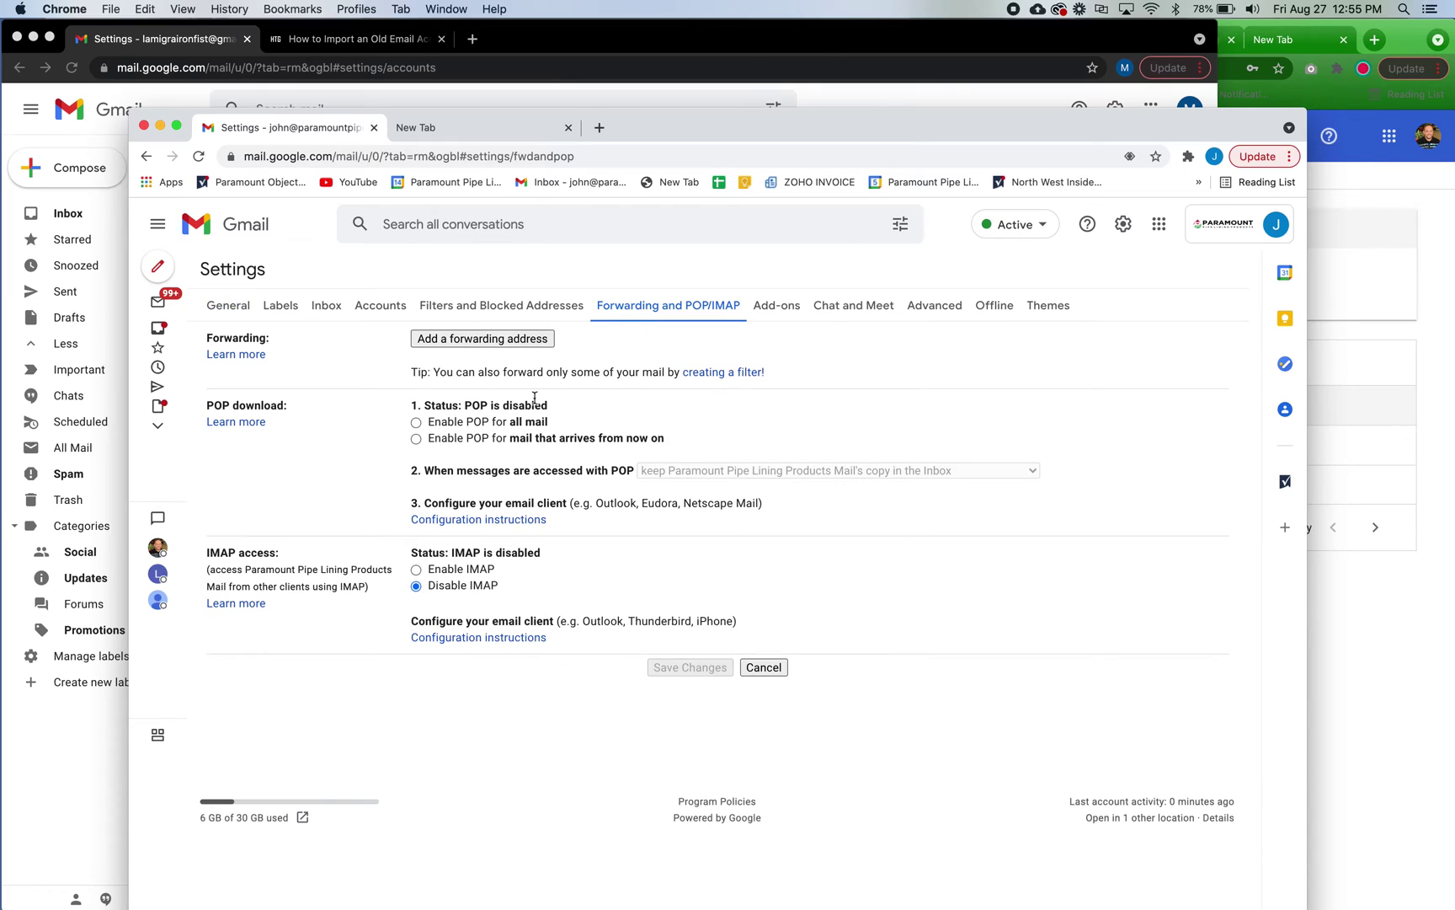
left_click(415, 423)
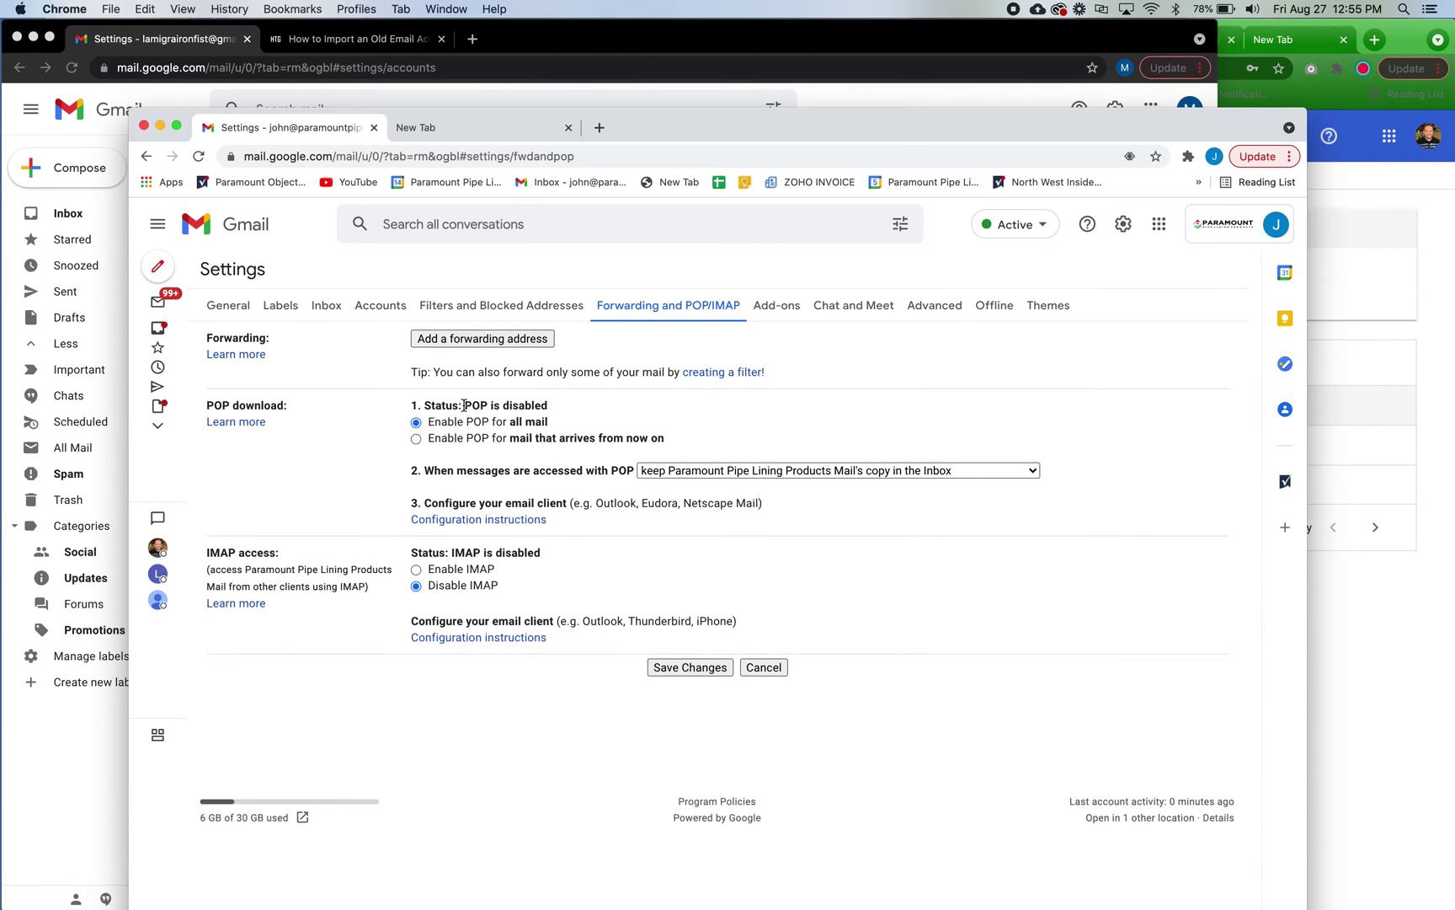
left_click_drag(464, 405, 560, 410)
left_click(583, 412)
left_click(429, 570)
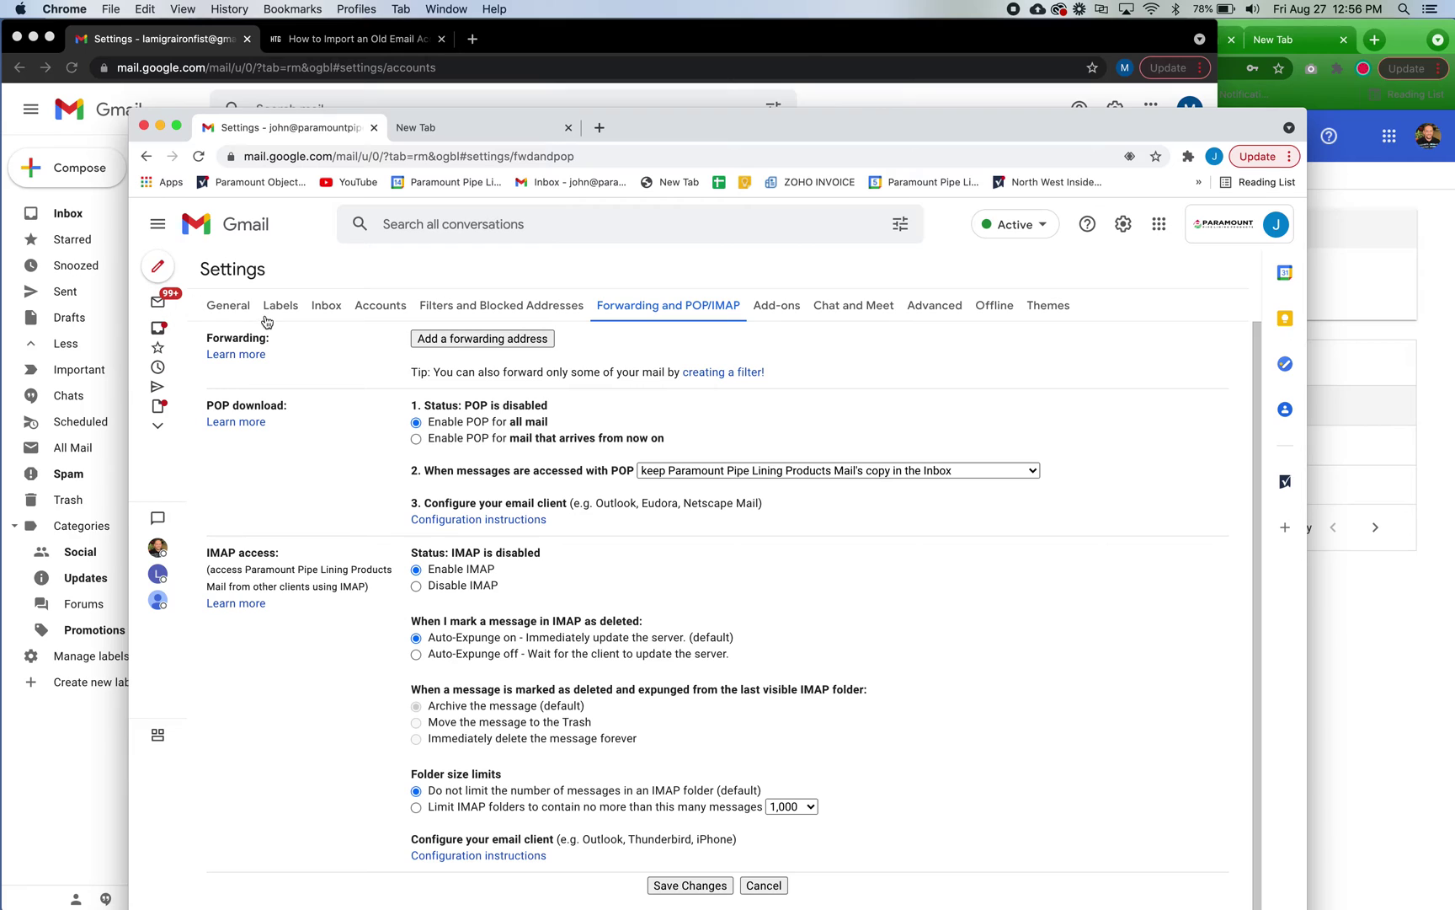
mouse_move(158, 367)
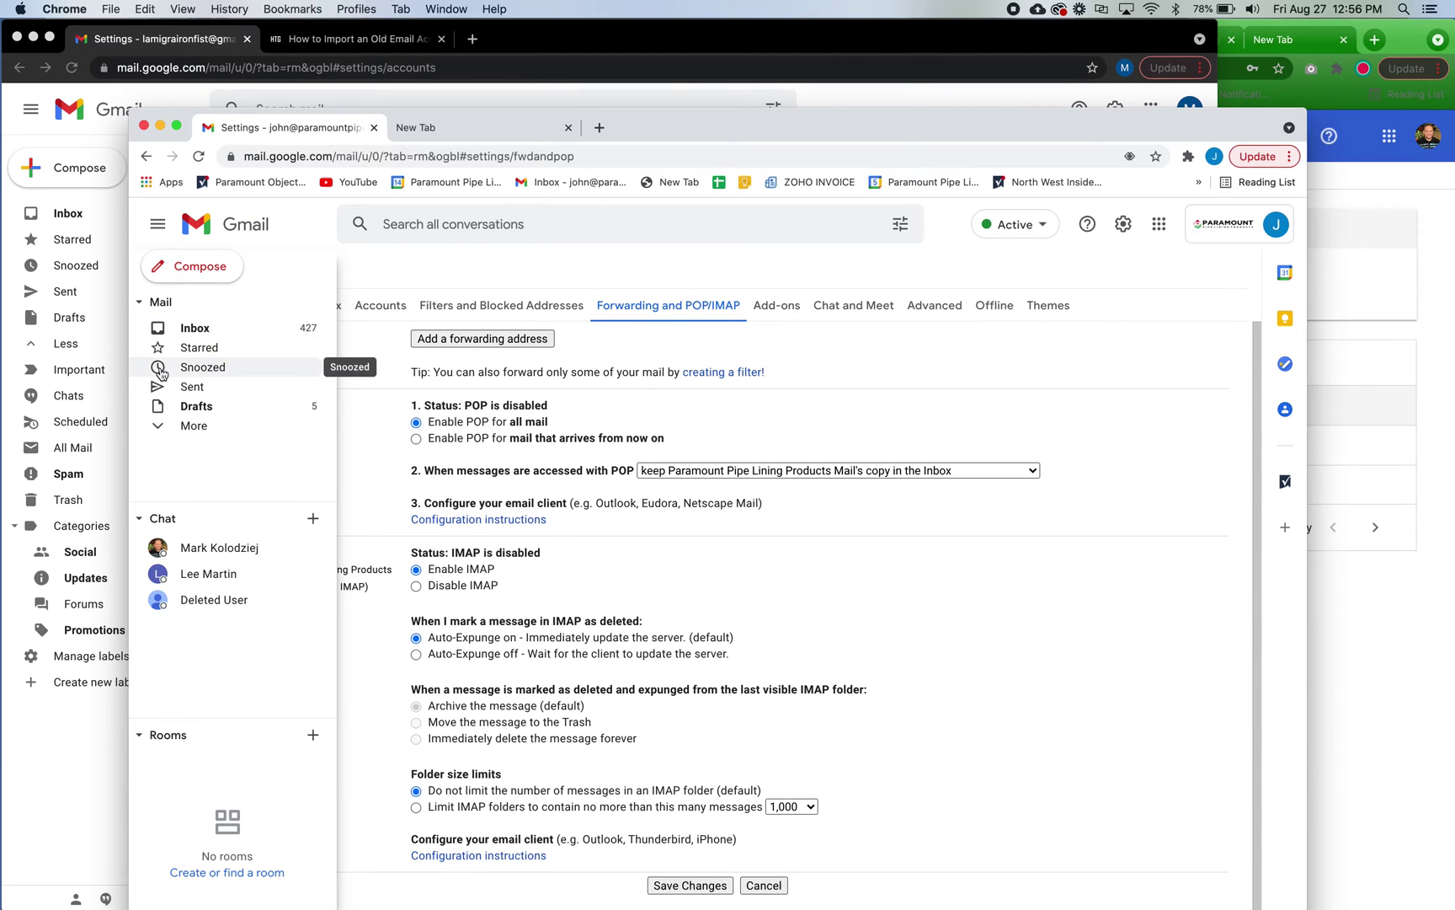
Expand the additional labels and Categories in the Gmail sidebar
left_click(179, 425)
scroll(179, 434, "down", 2)
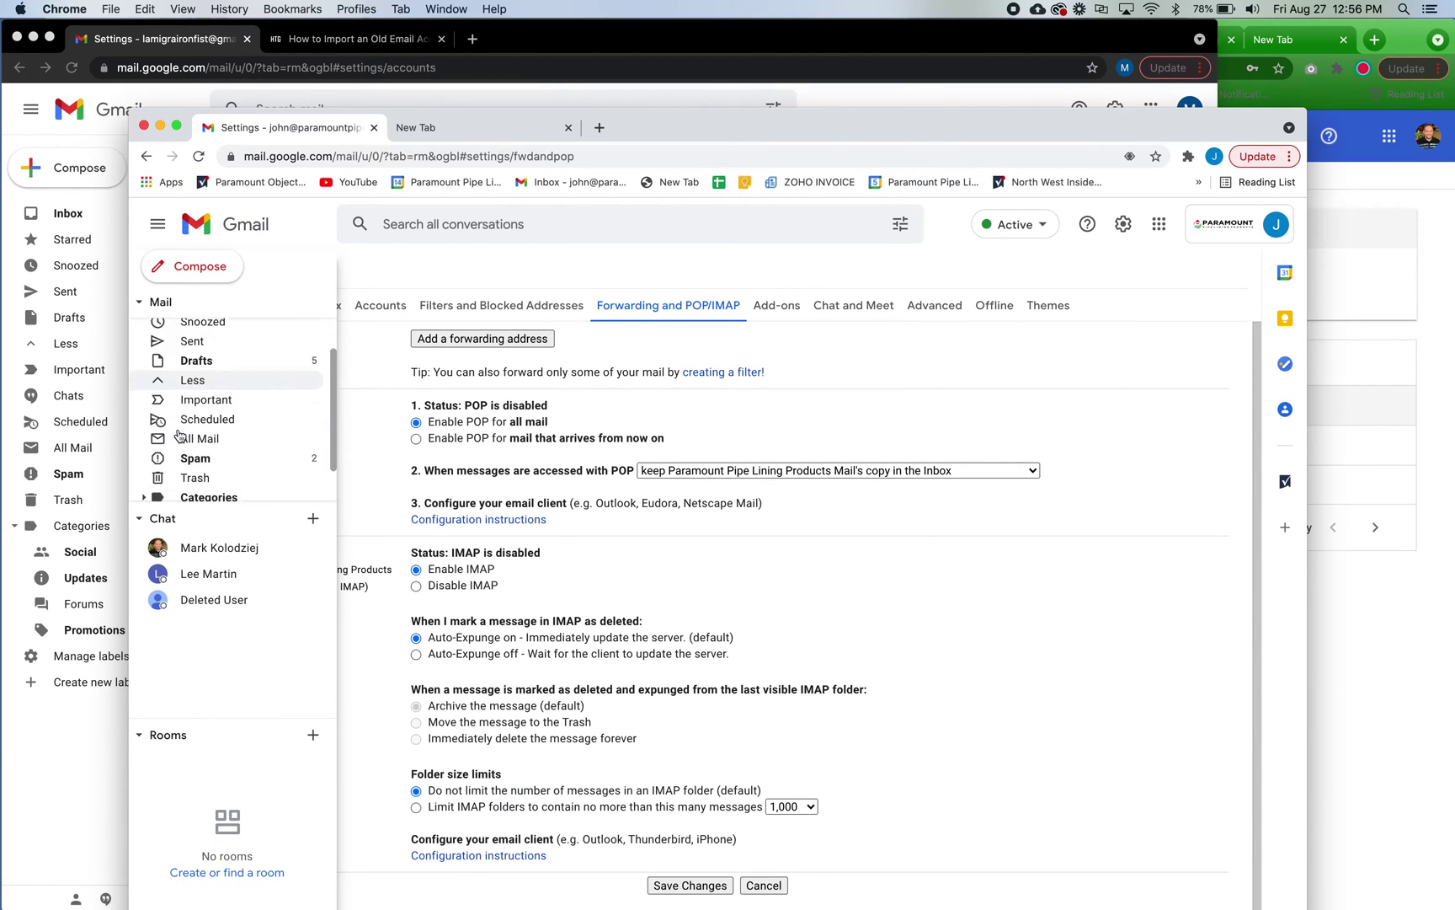
scroll(180, 435, "down", 1)
left_click(144, 452)
scroll(220, 445, "down", 2)
scroll(220, 445, "up", 3)
scroll(221, 445, "up", 2)
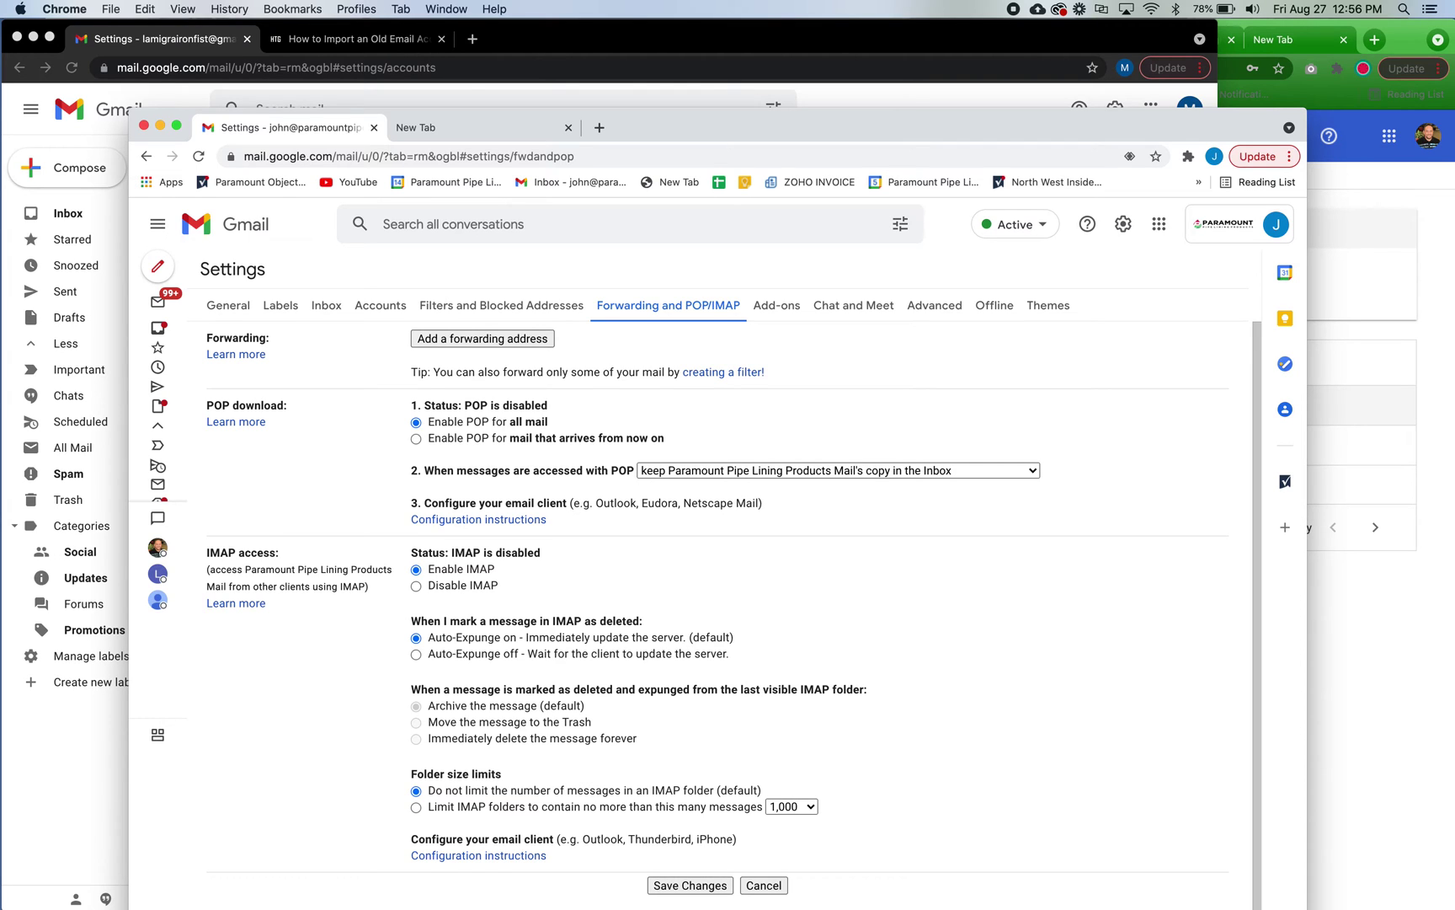
In Thunderbird, open the account overview and its Installer E-Mail folder
key("super+Tab")
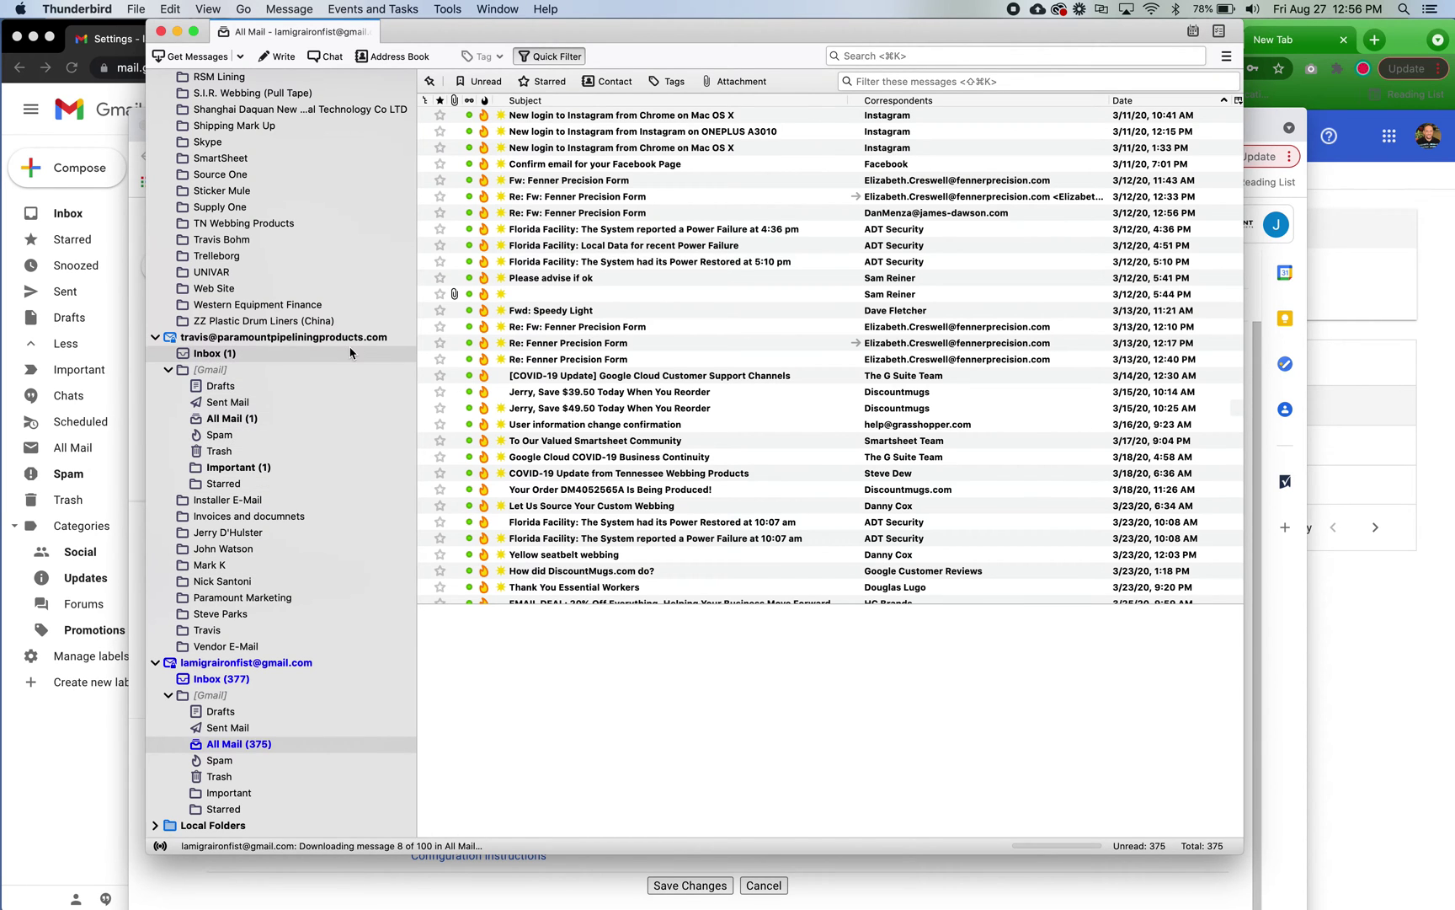
left_click(230, 667)
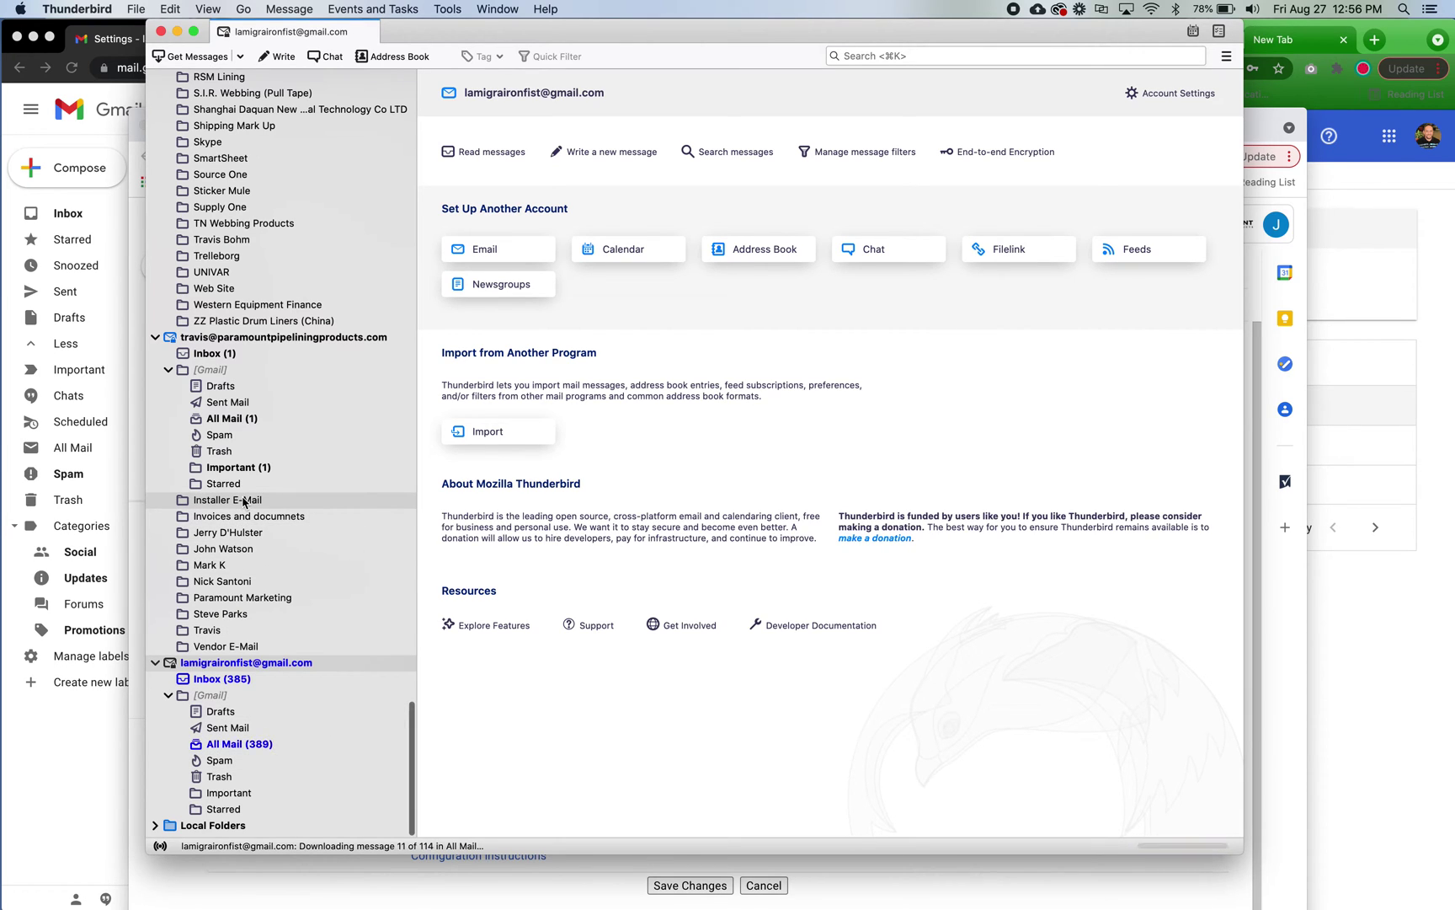
left_click(245, 501)
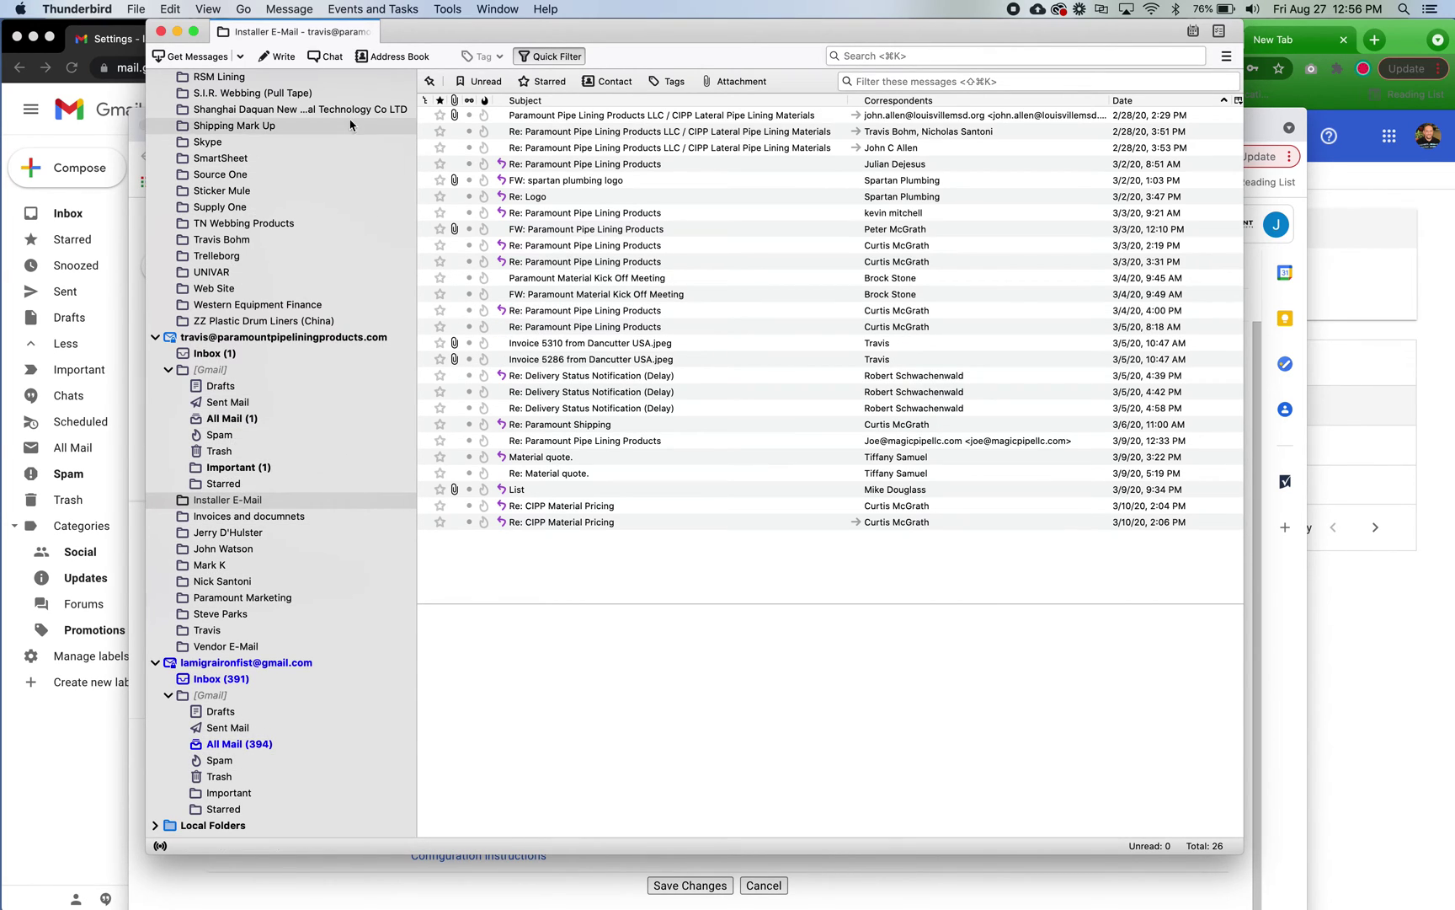
Open Account Settings and view the Account Actions options, then dismiss them
left_click(443, 12)
left_click(451, 283)
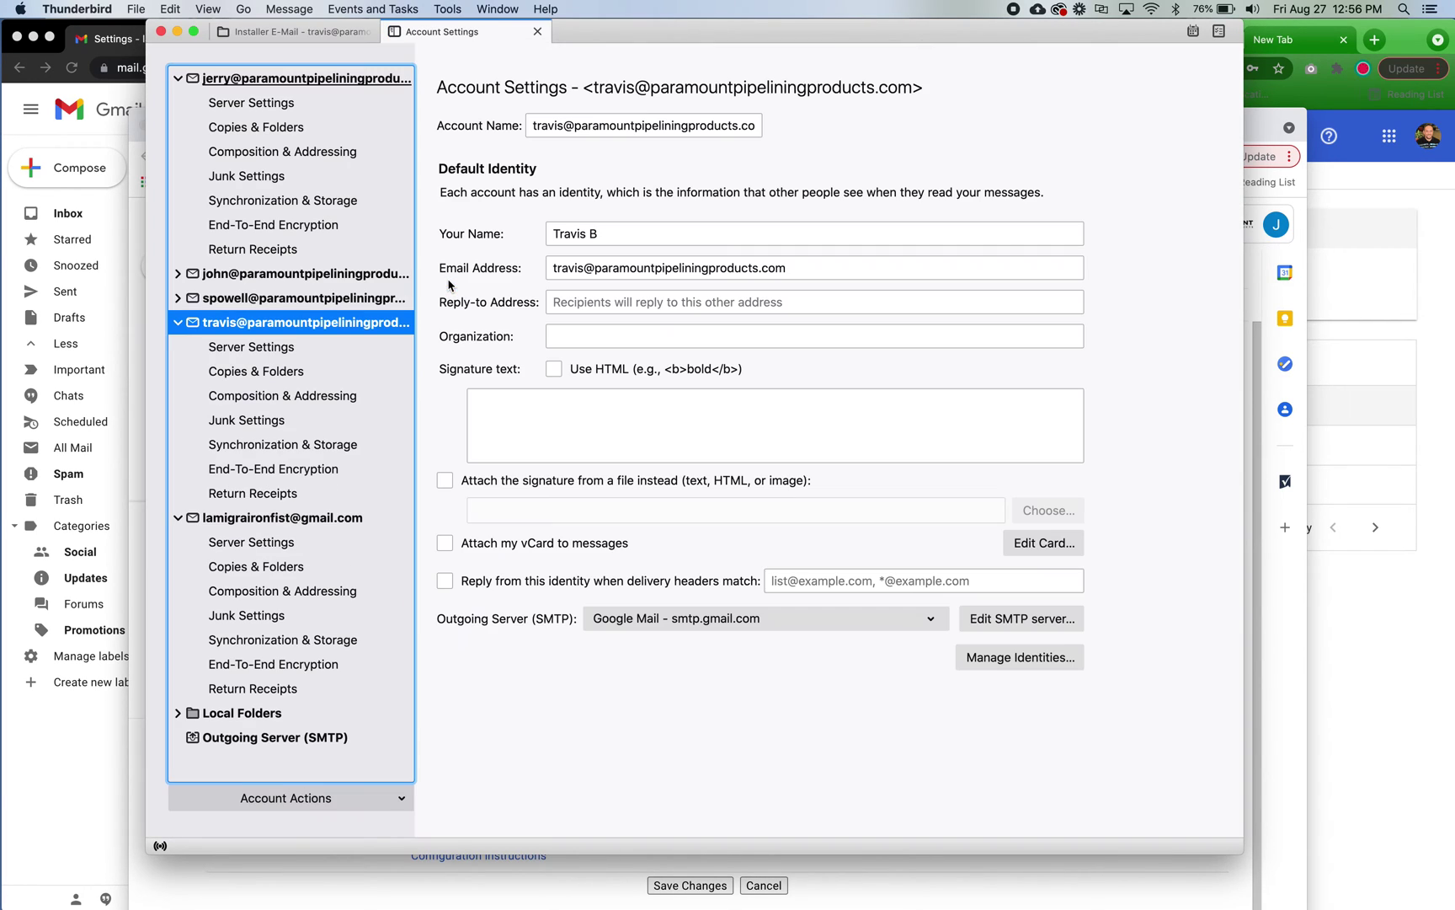
left_click(267, 798)
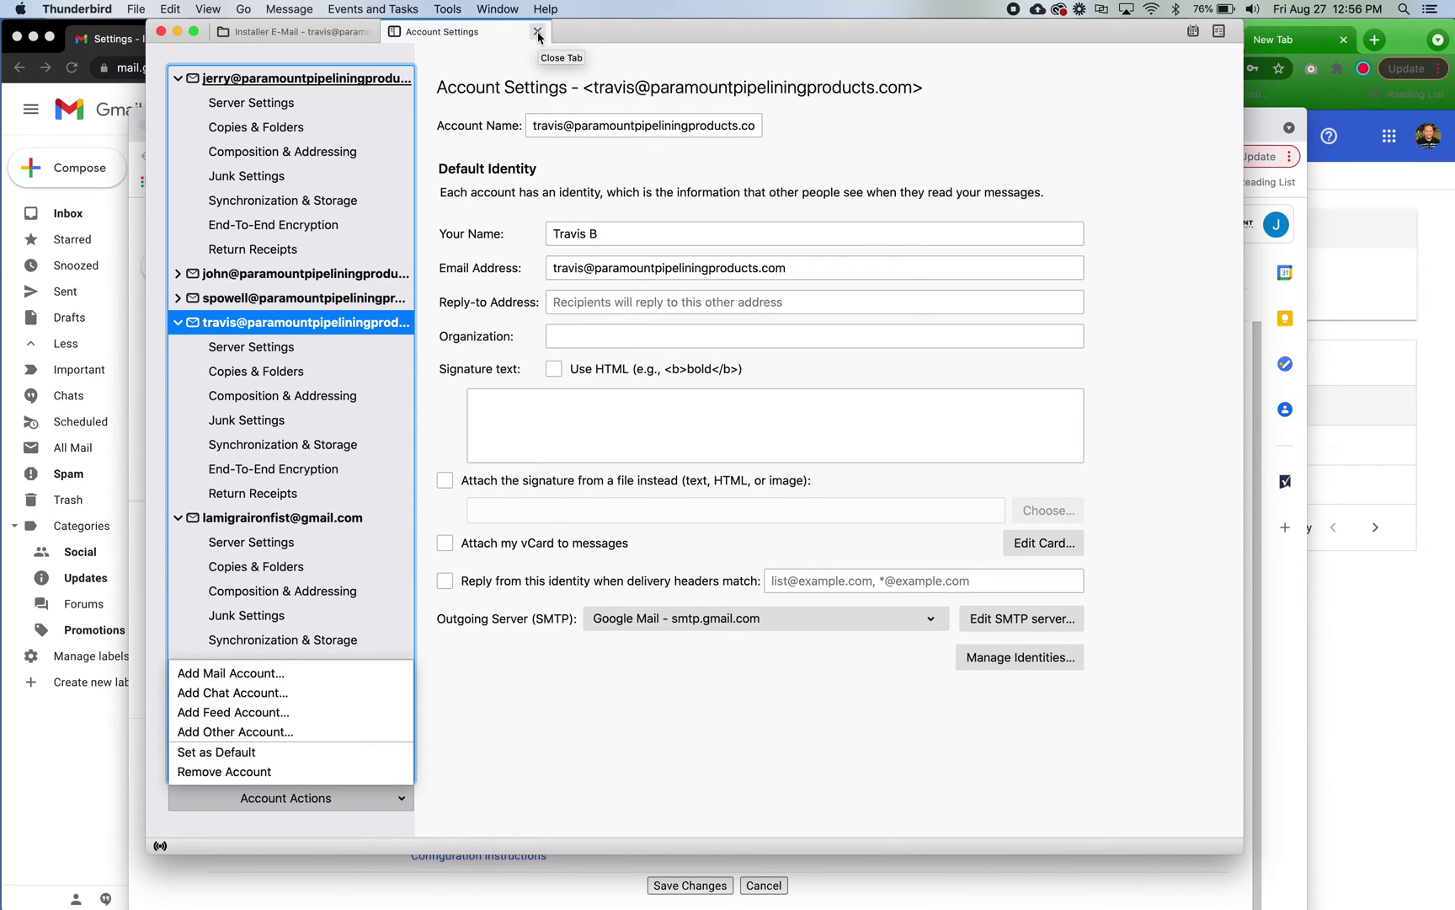
key("Escape")
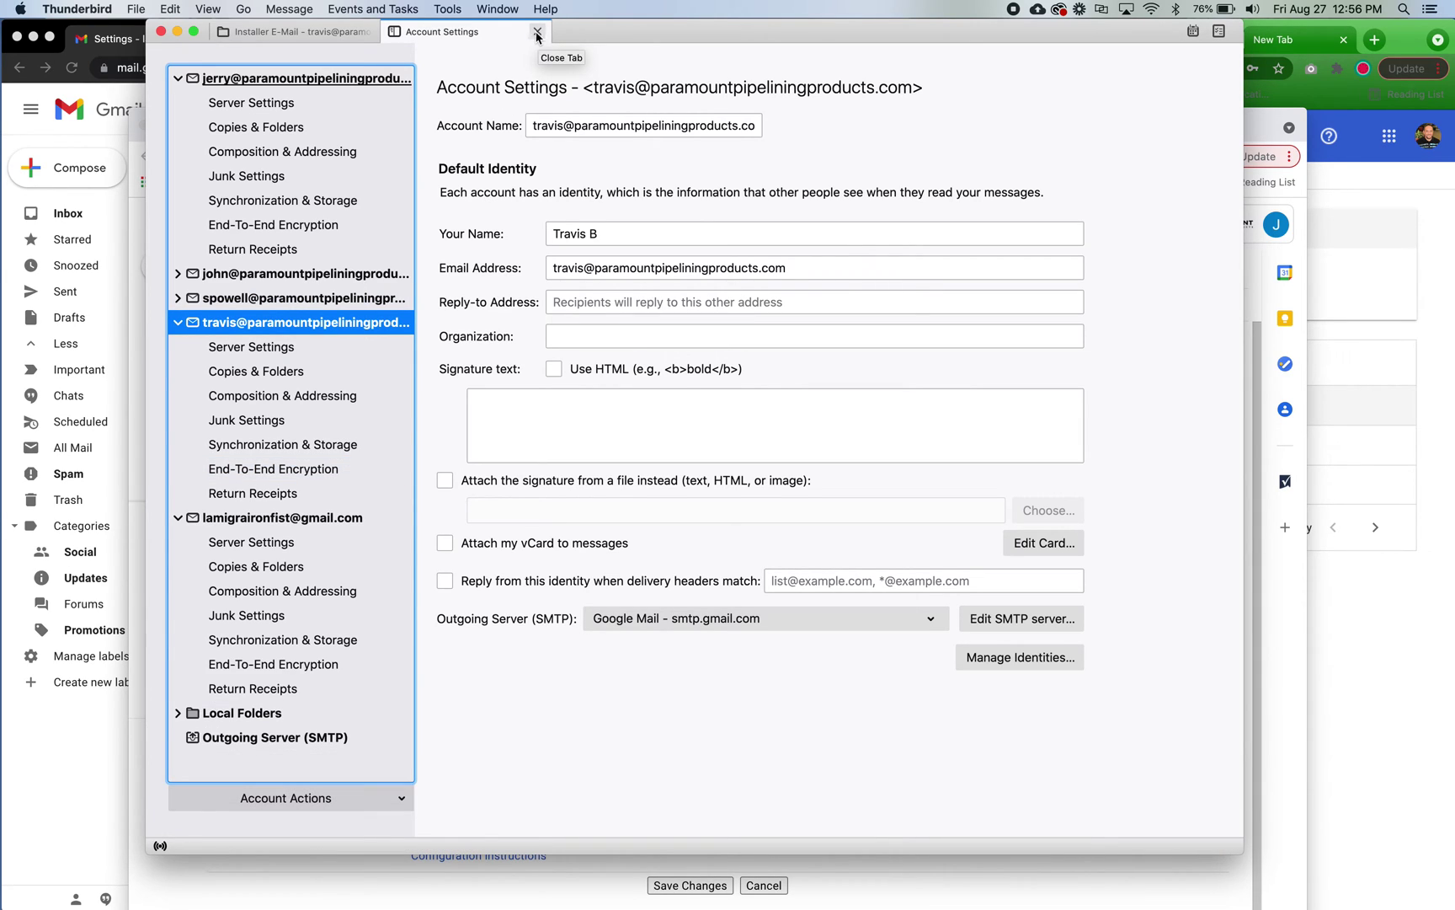
Close the Account Settings tab and return to Thunderbird's folder list
left_click(537, 32)
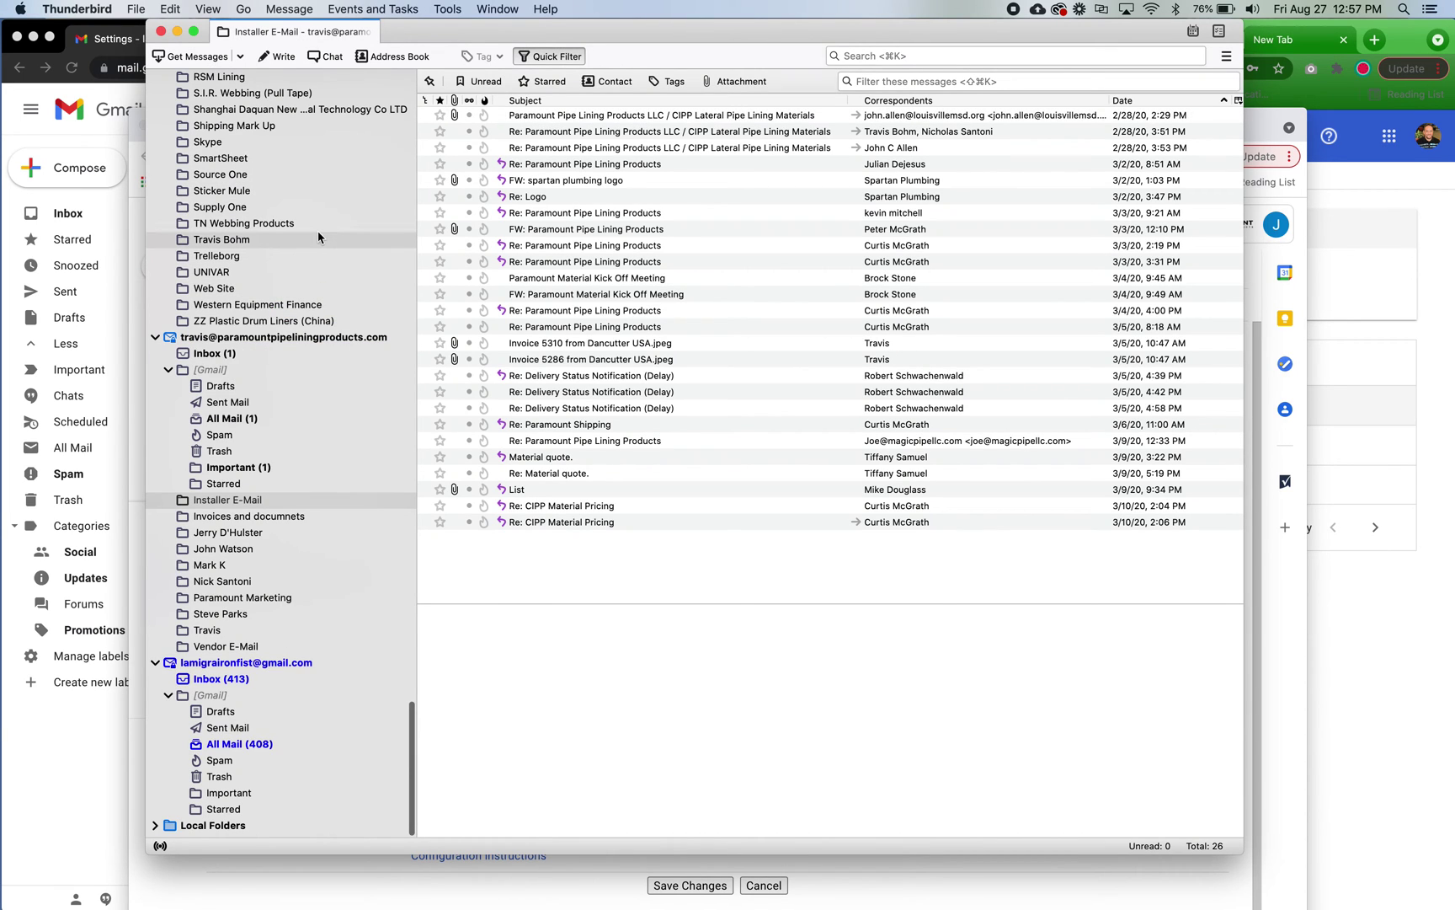
scroll(324, 244, "up", 5)
scroll(320, 238, "up", 5)
scroll(320, 238, "down", 5)
scroll(409, 236, "down", 5)
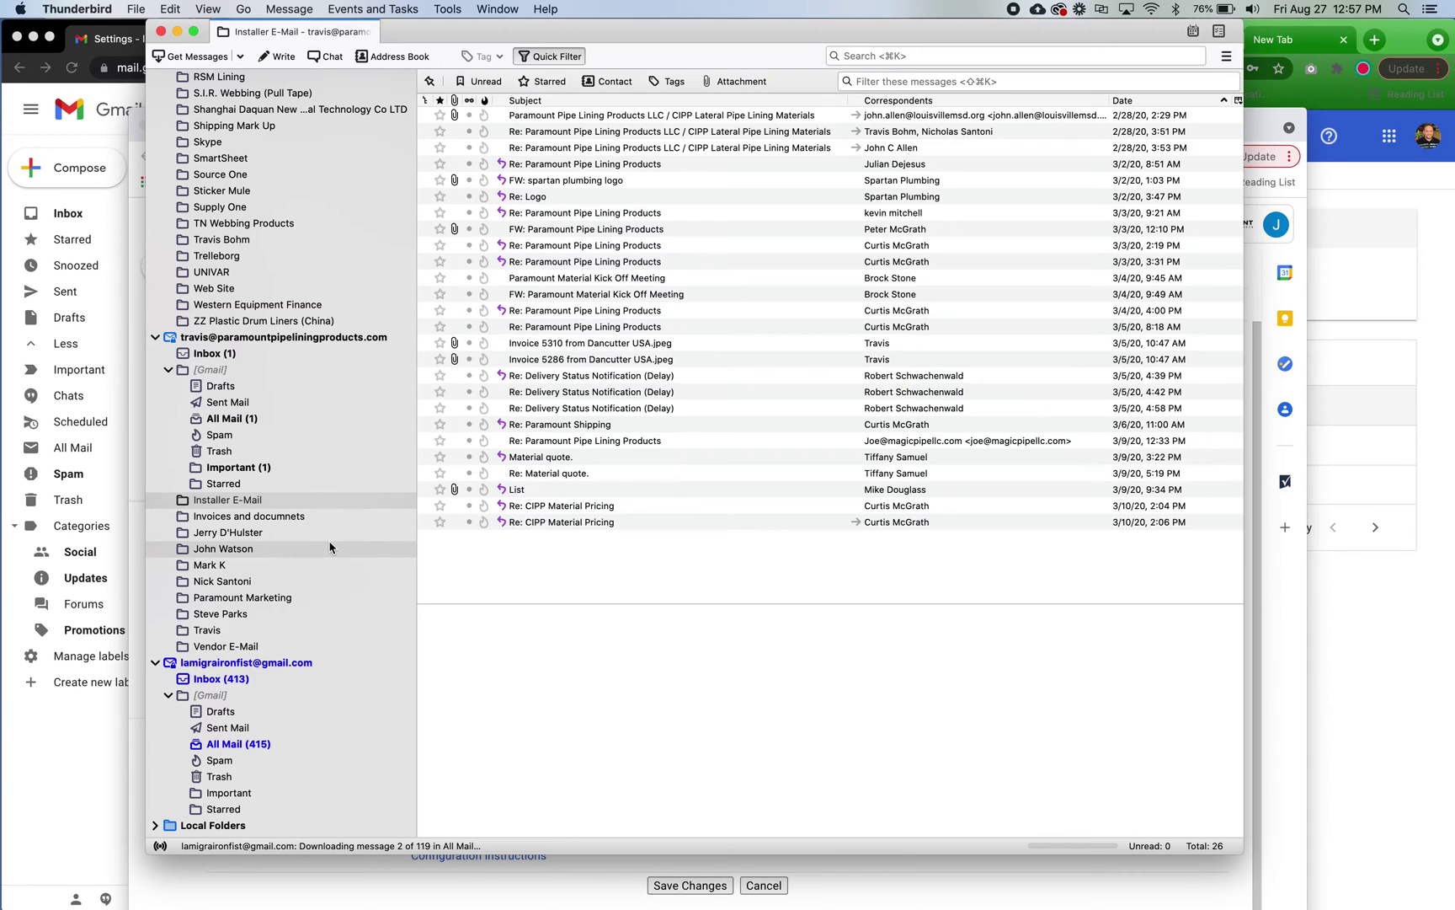
Open the work account's All Mail, select all 321 conversations, then reopen Installer E-Mail
left_click(288, 422)
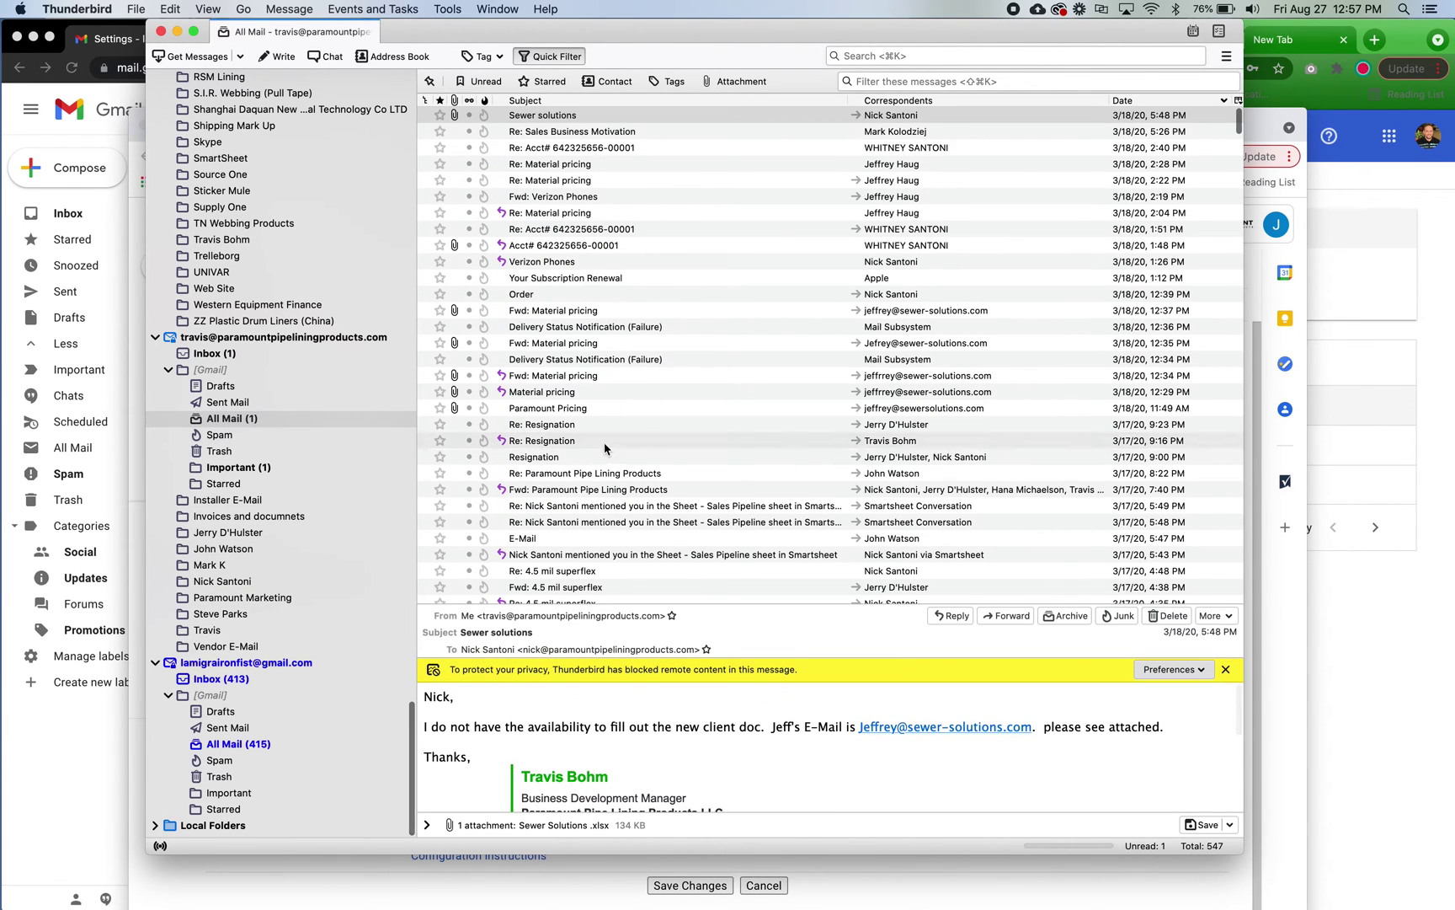
key("super+a")
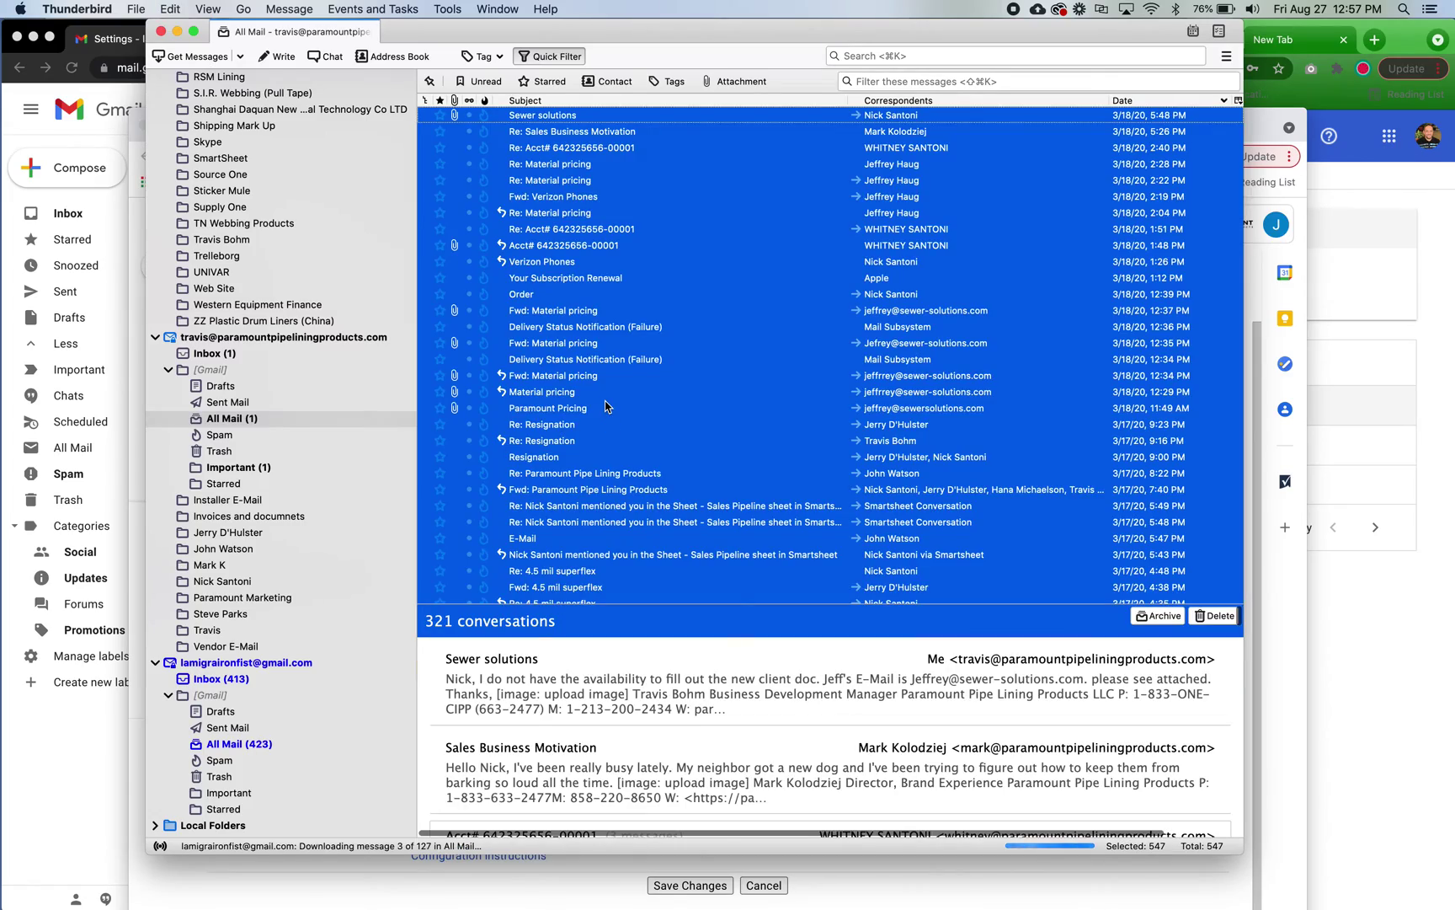
mouse_move(593, 408)
left_mouse_down()
mouse_move(288, 687)
mouse_move(678, 323)
mouse_move(637, 368)
left_mouse_up()
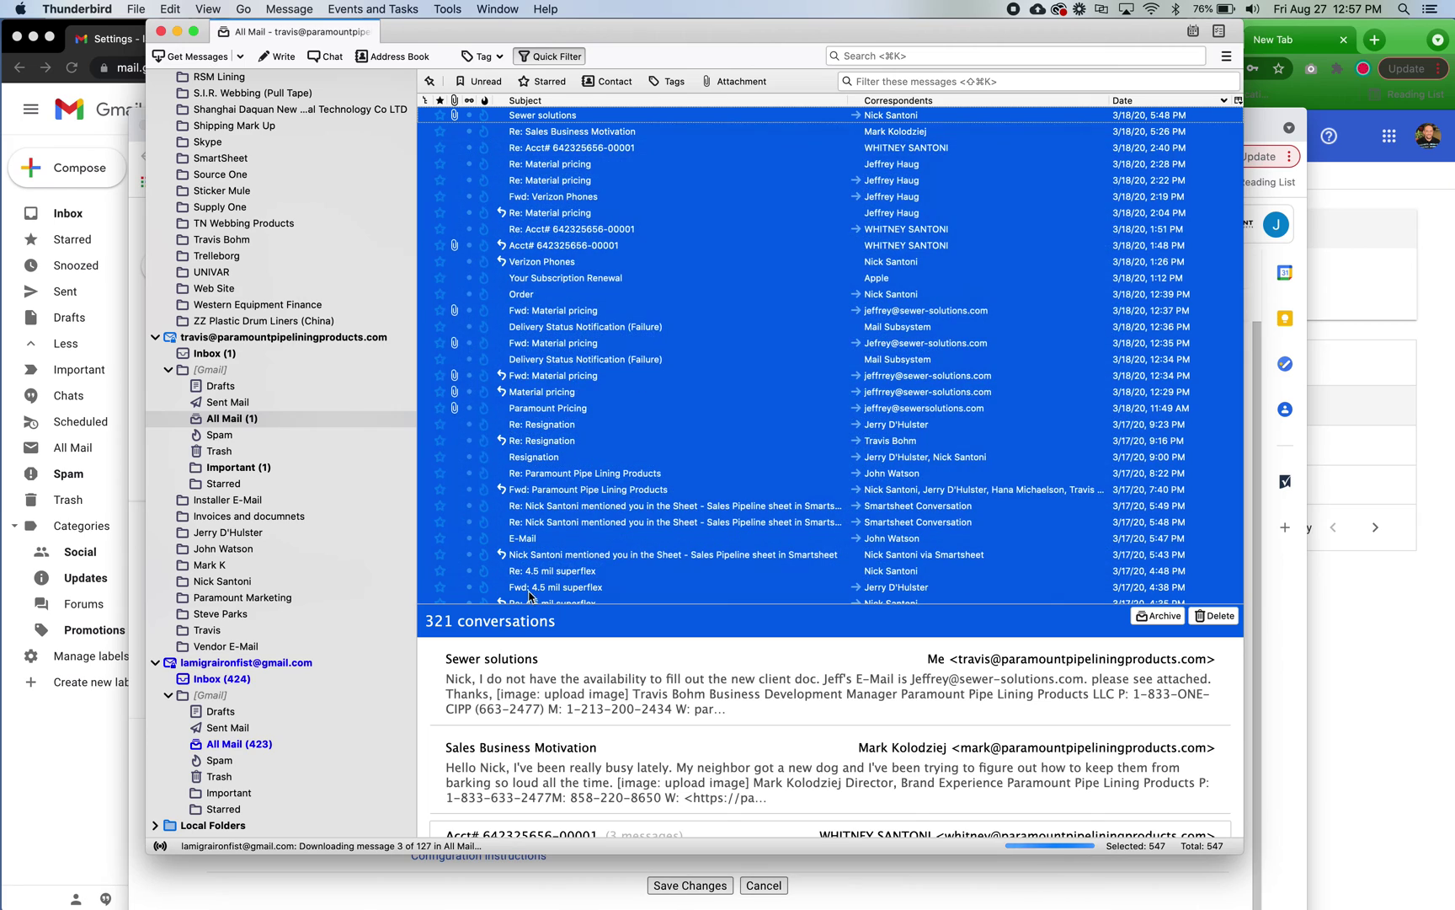
left_click_drag(426, 620, 491, 620)
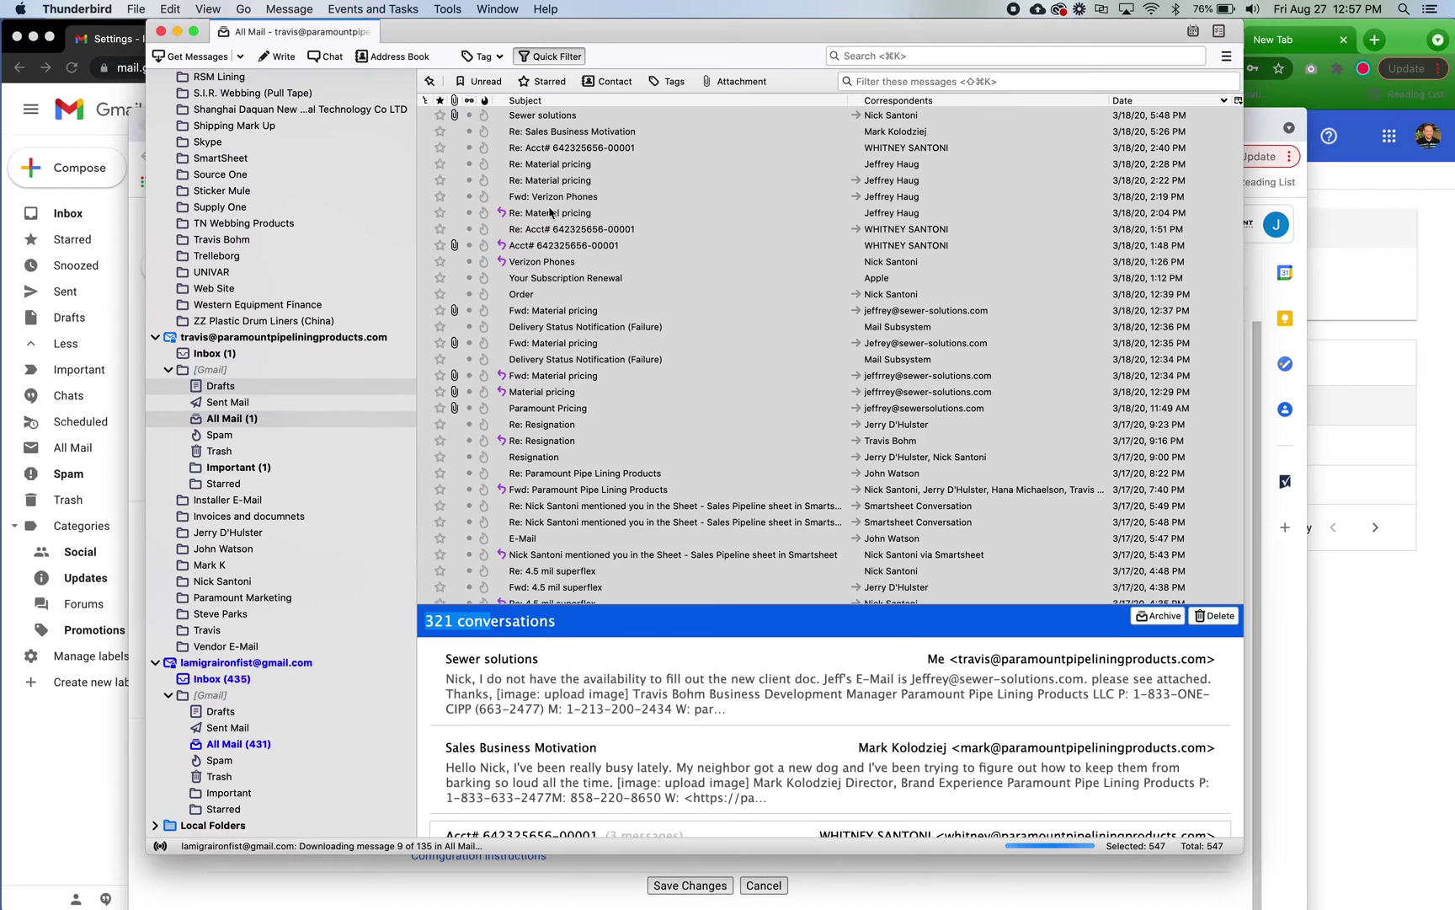
left_click_drag(641, 34, 636, 12)
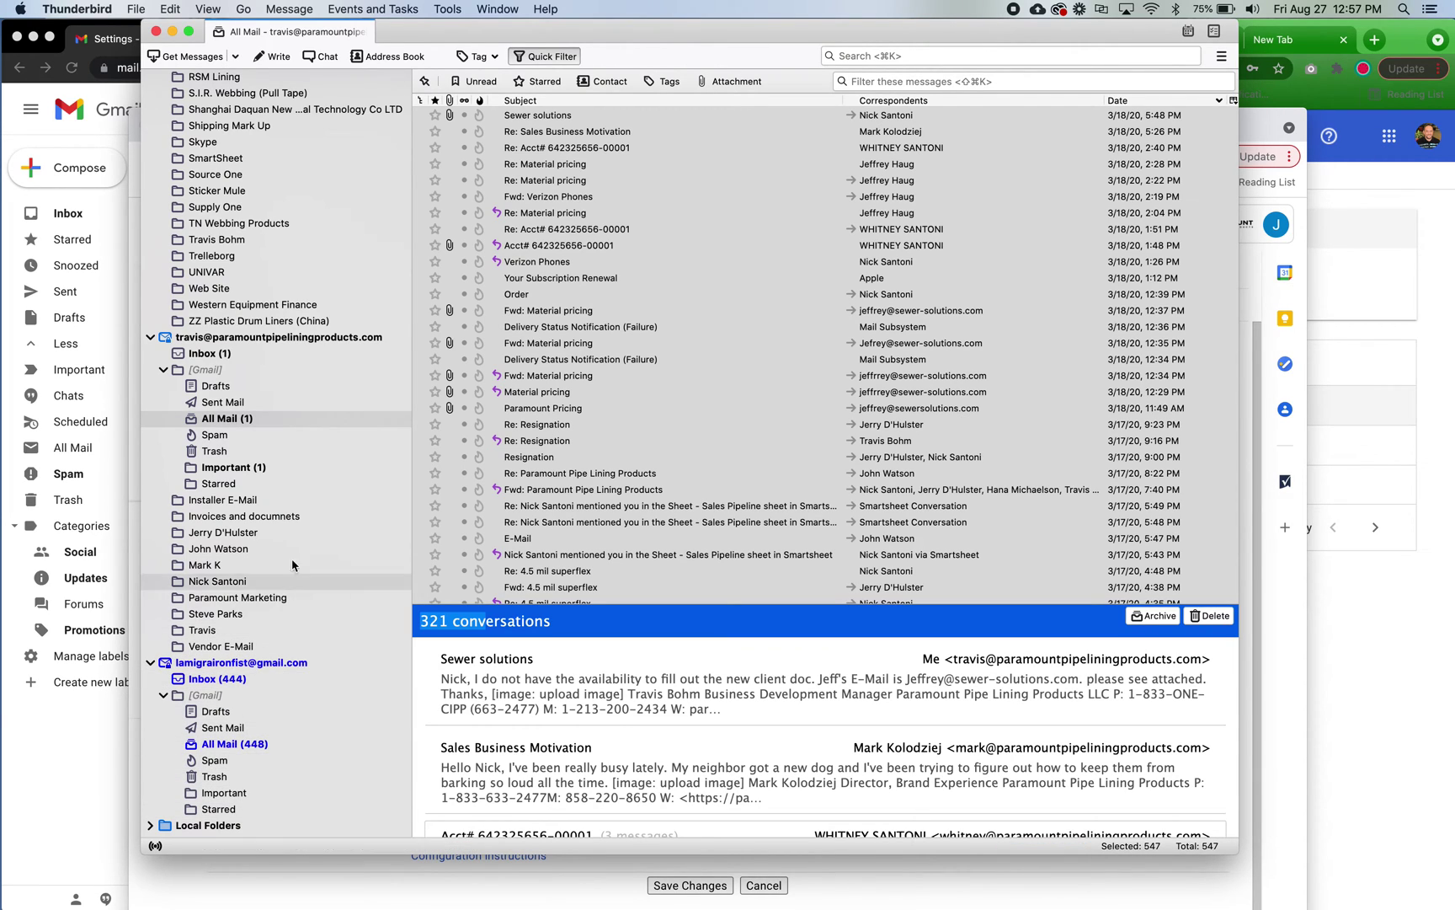
left_click(253, 502)
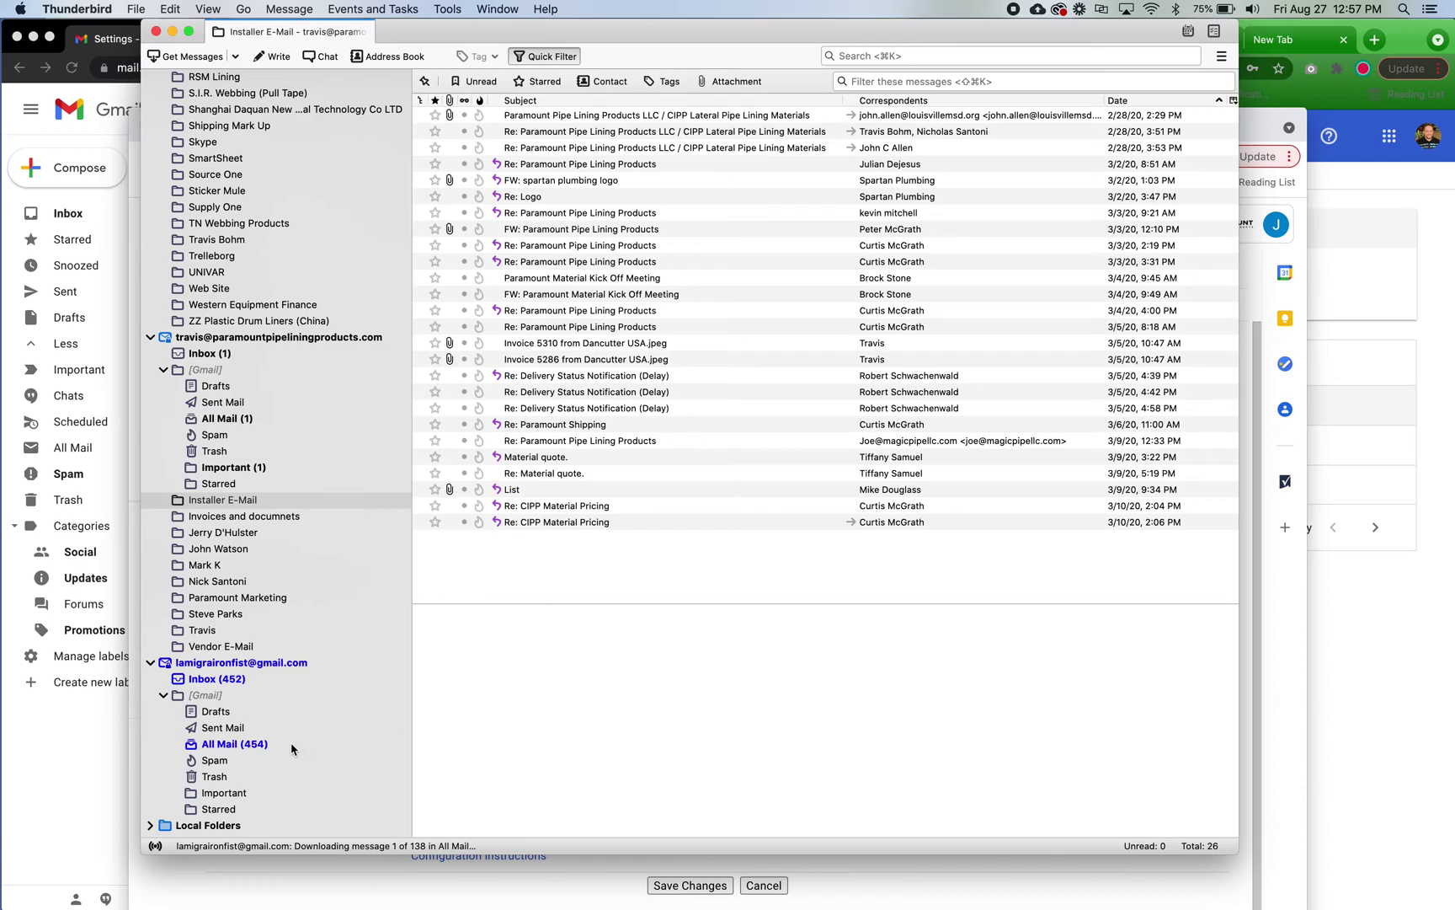
Open the work account's Google Account Security page and scroll to Less secure app access
left_click(174, 34)
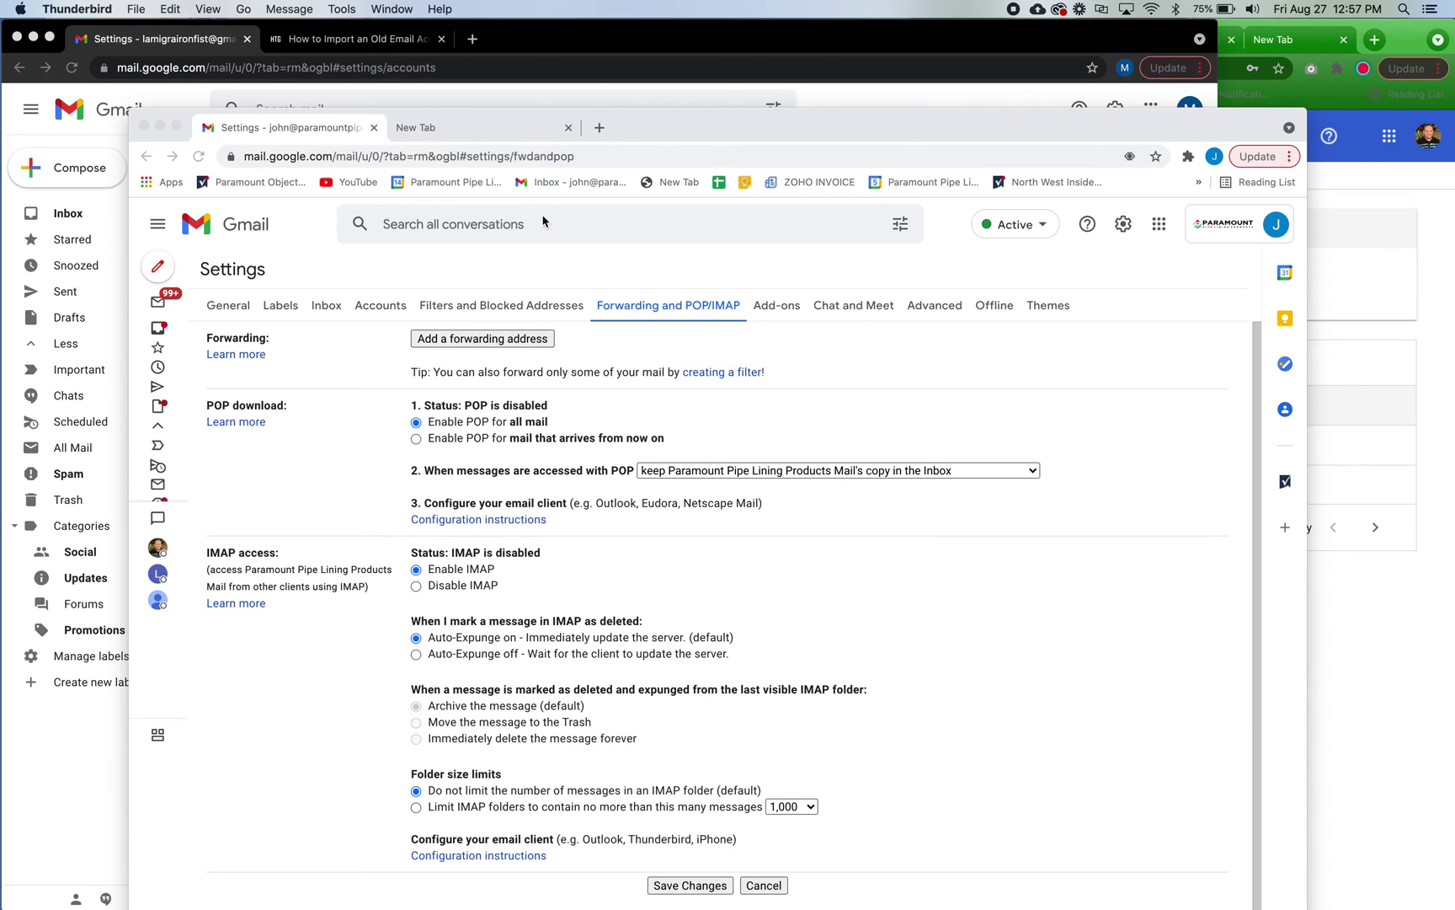
left_click(1253, 229)
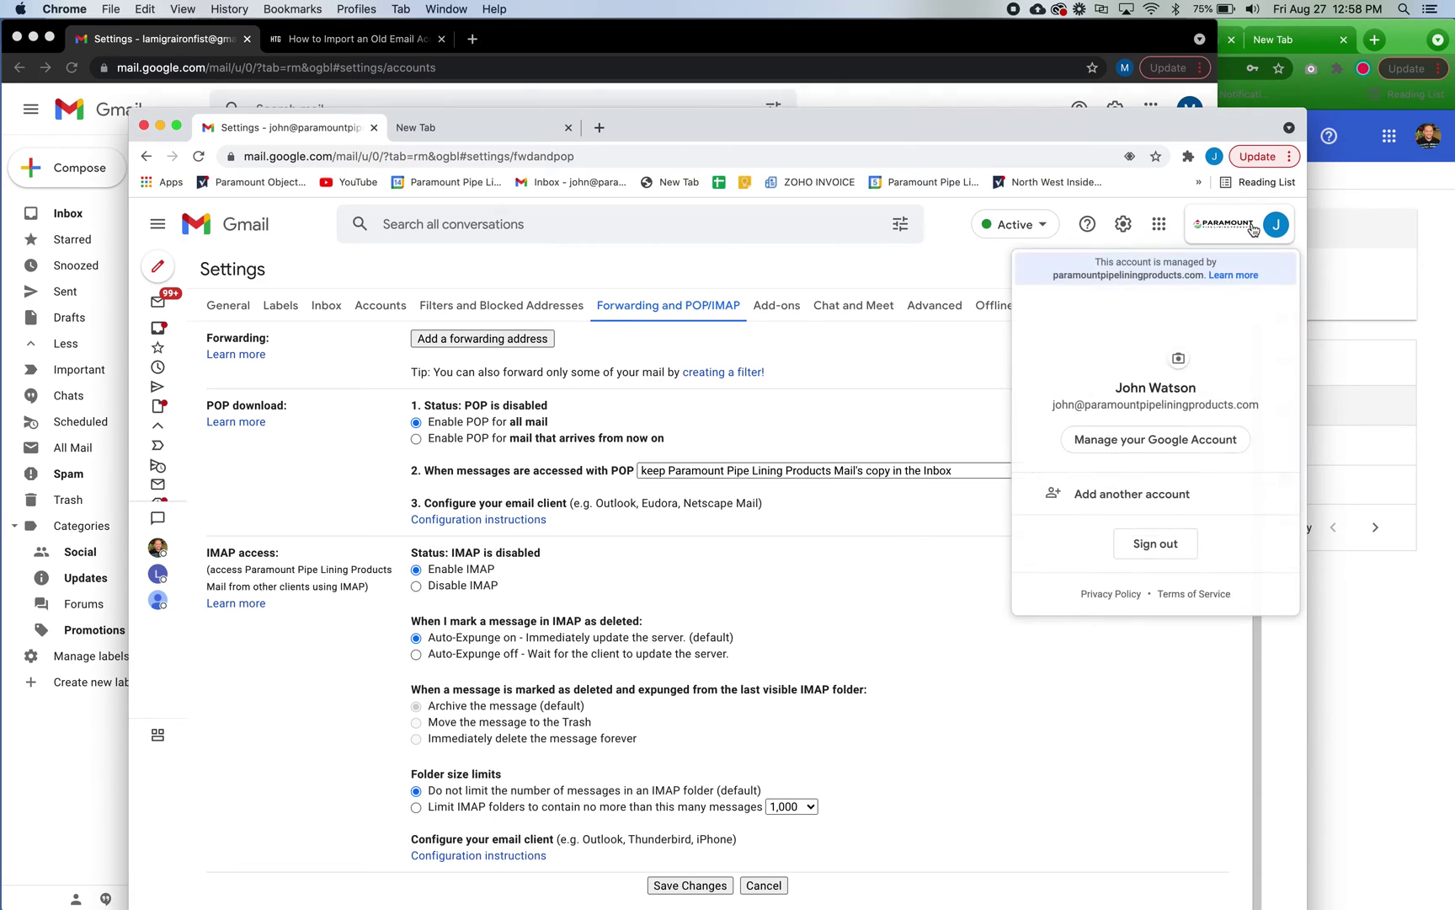
left_click(1130, 438)
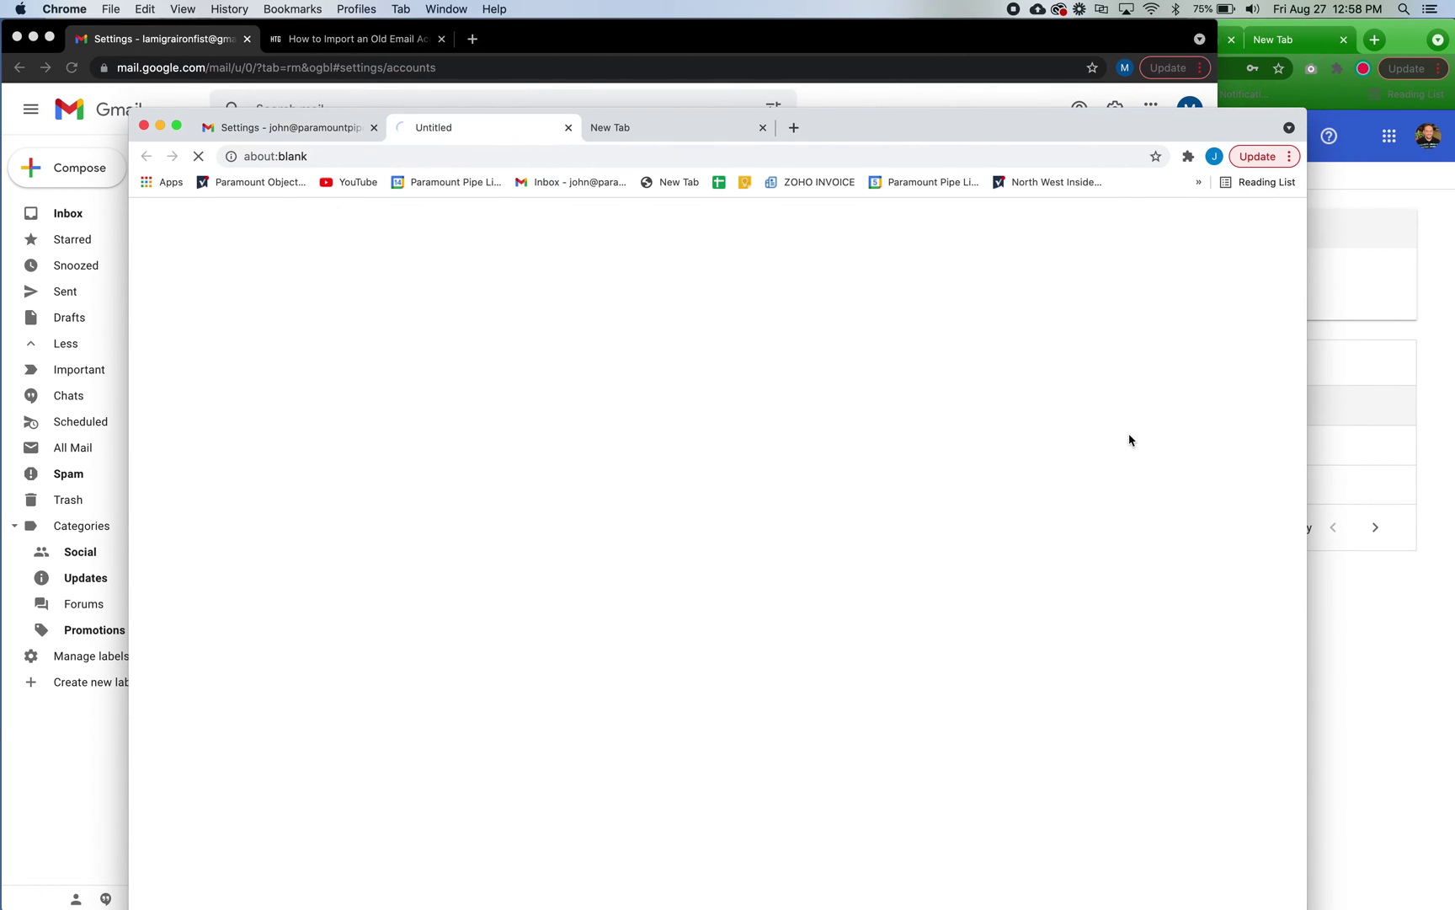
left_click_drag(894, 139, 895, 63)
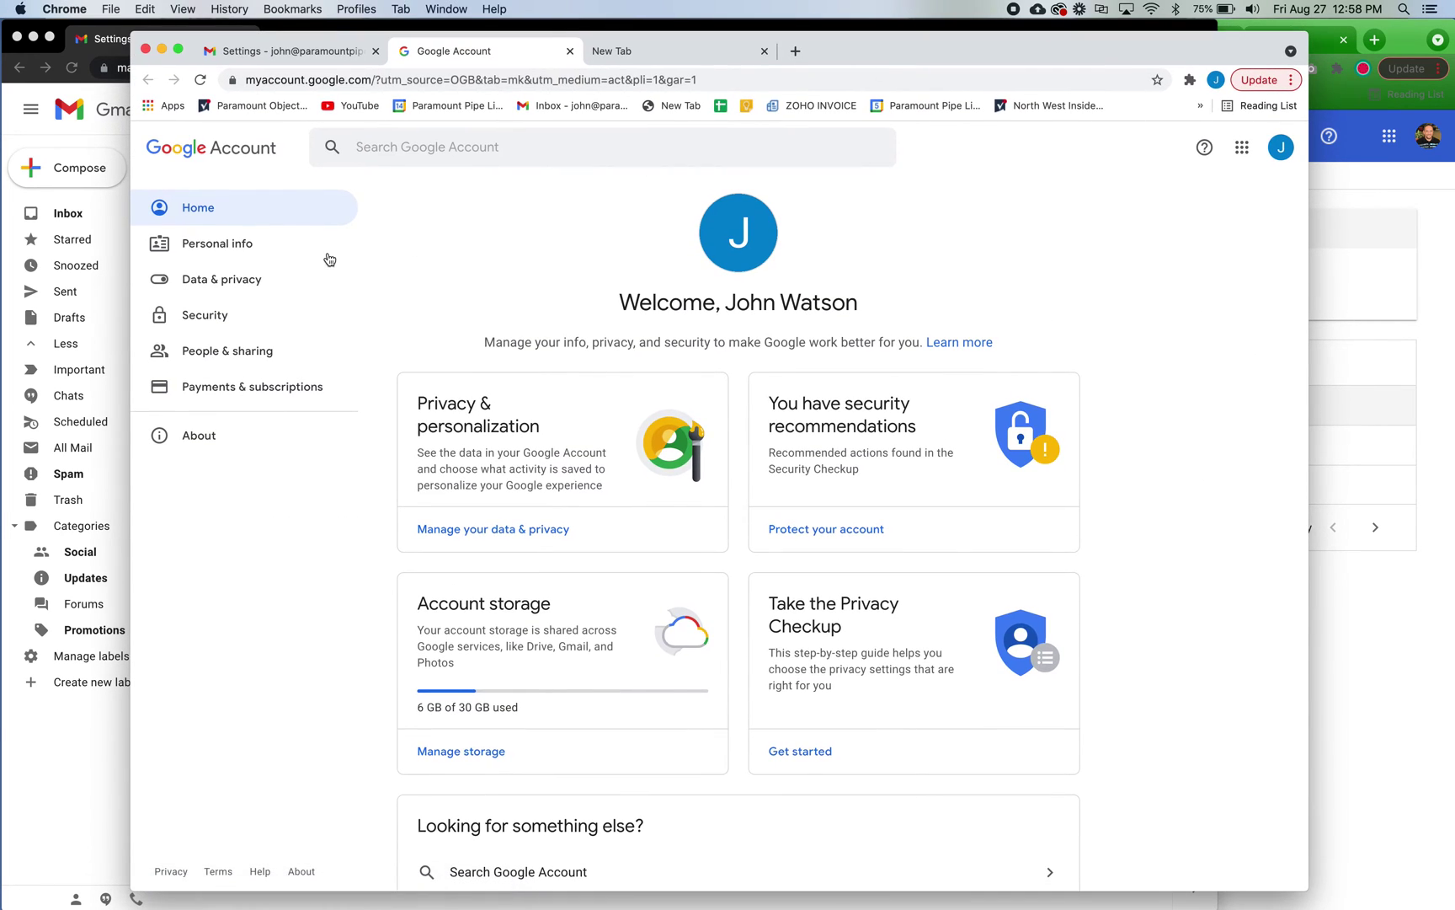
left_click(223, 314)
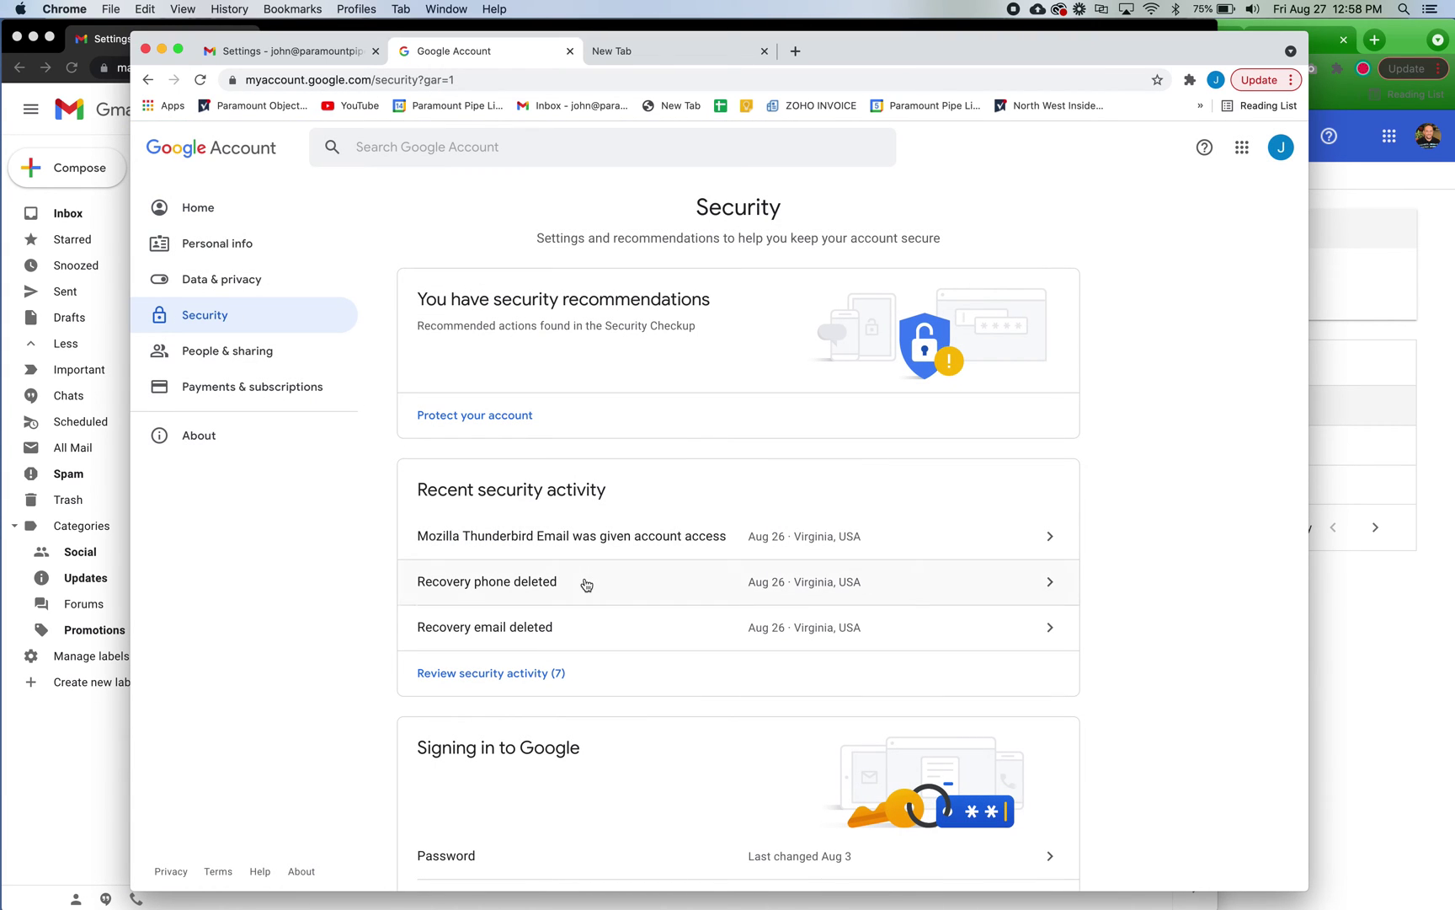
scroll(586, 584, "down", 2)
scroll(586, 584, "down", 4)
scroll(587, 585, "down", 2)
scroll(586, 584, "down", 3)
scroll(586, 585, "down", 2)
scroll(586, 585, "down", 3)
scroll(586, 585, "down", 1)
scroll(586, 584, "down", 3)
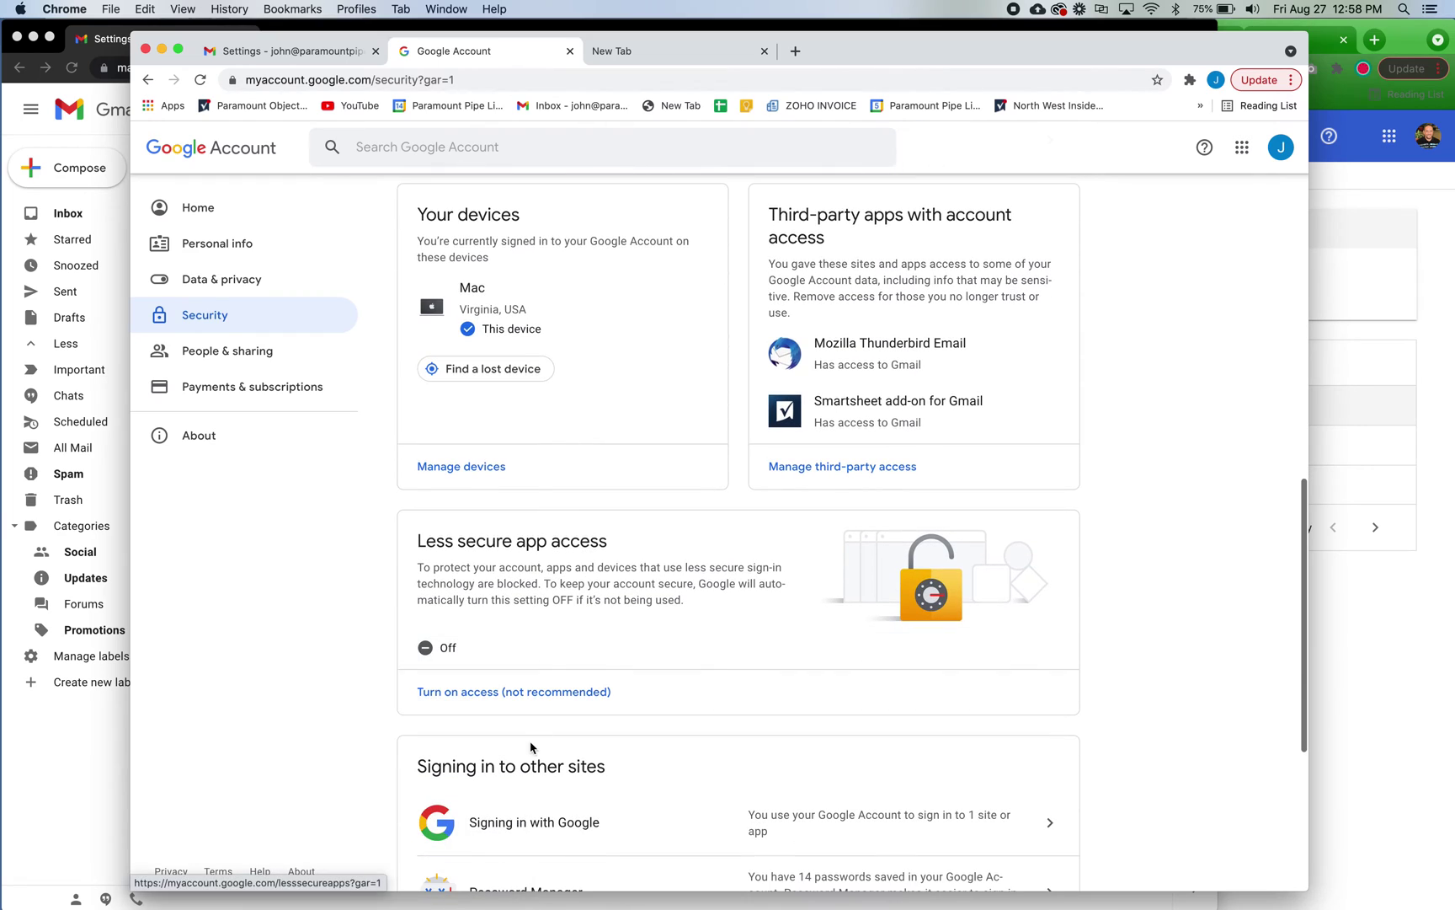
Turn Less secure app access ON after re-entering the password, then return to Gmail settings
left_click(473, 699)
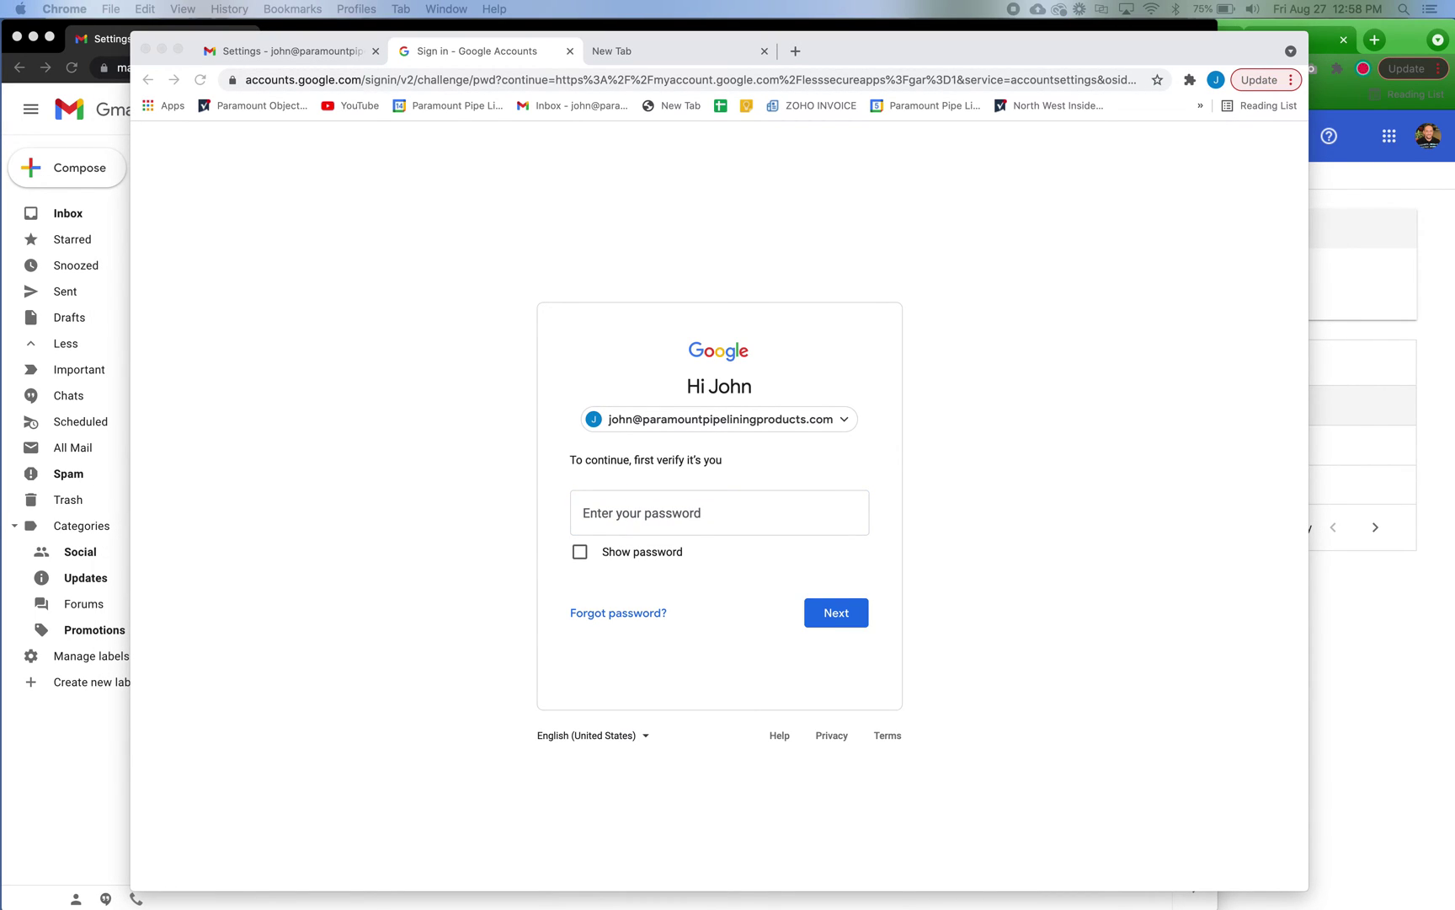
left_click(731, 508)
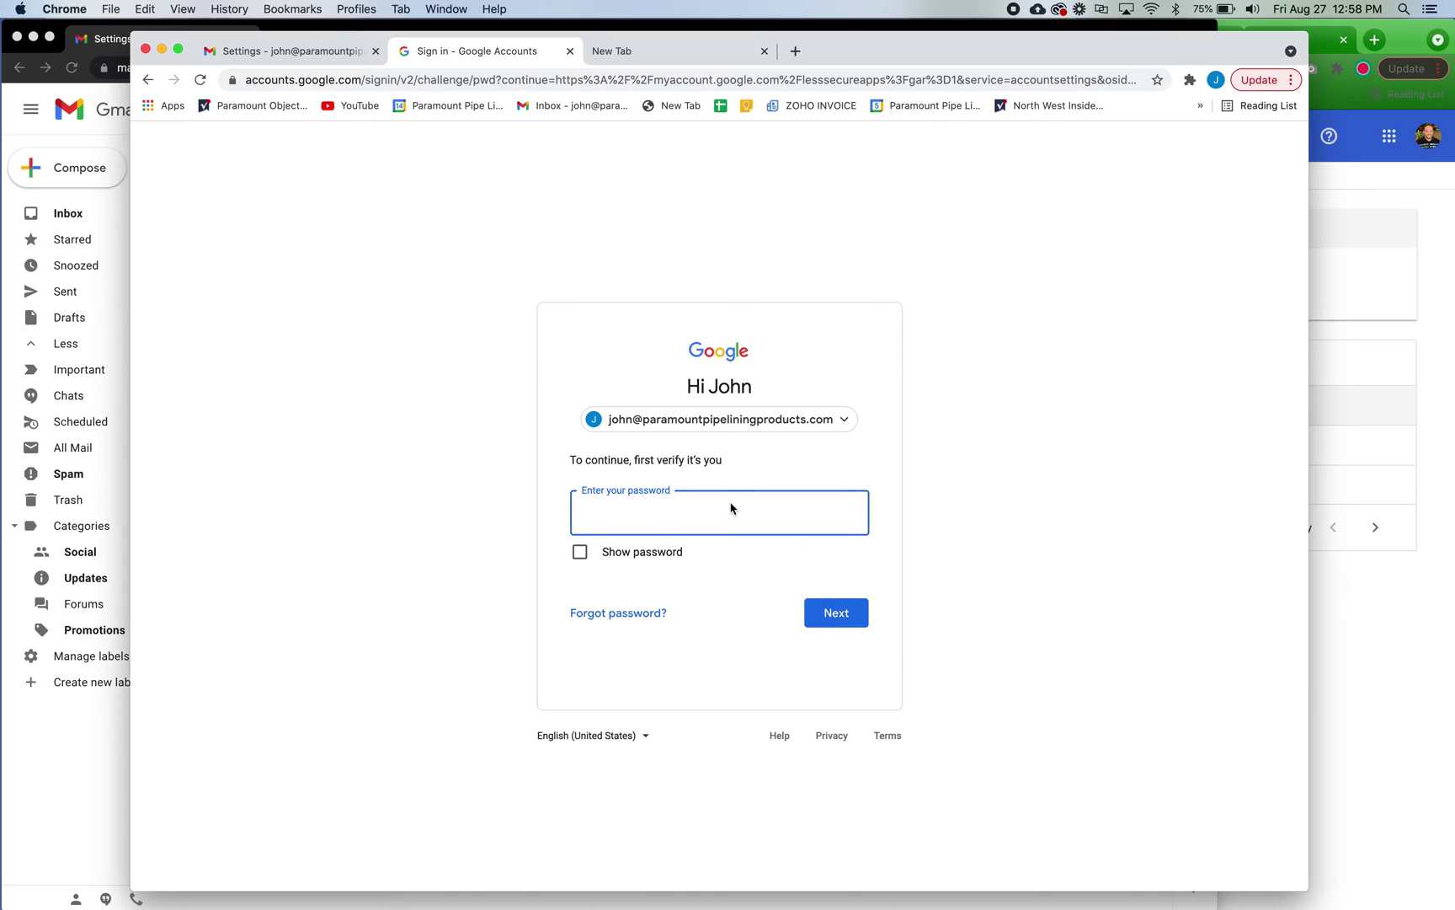
key("super+v")
left_click(831, 612)
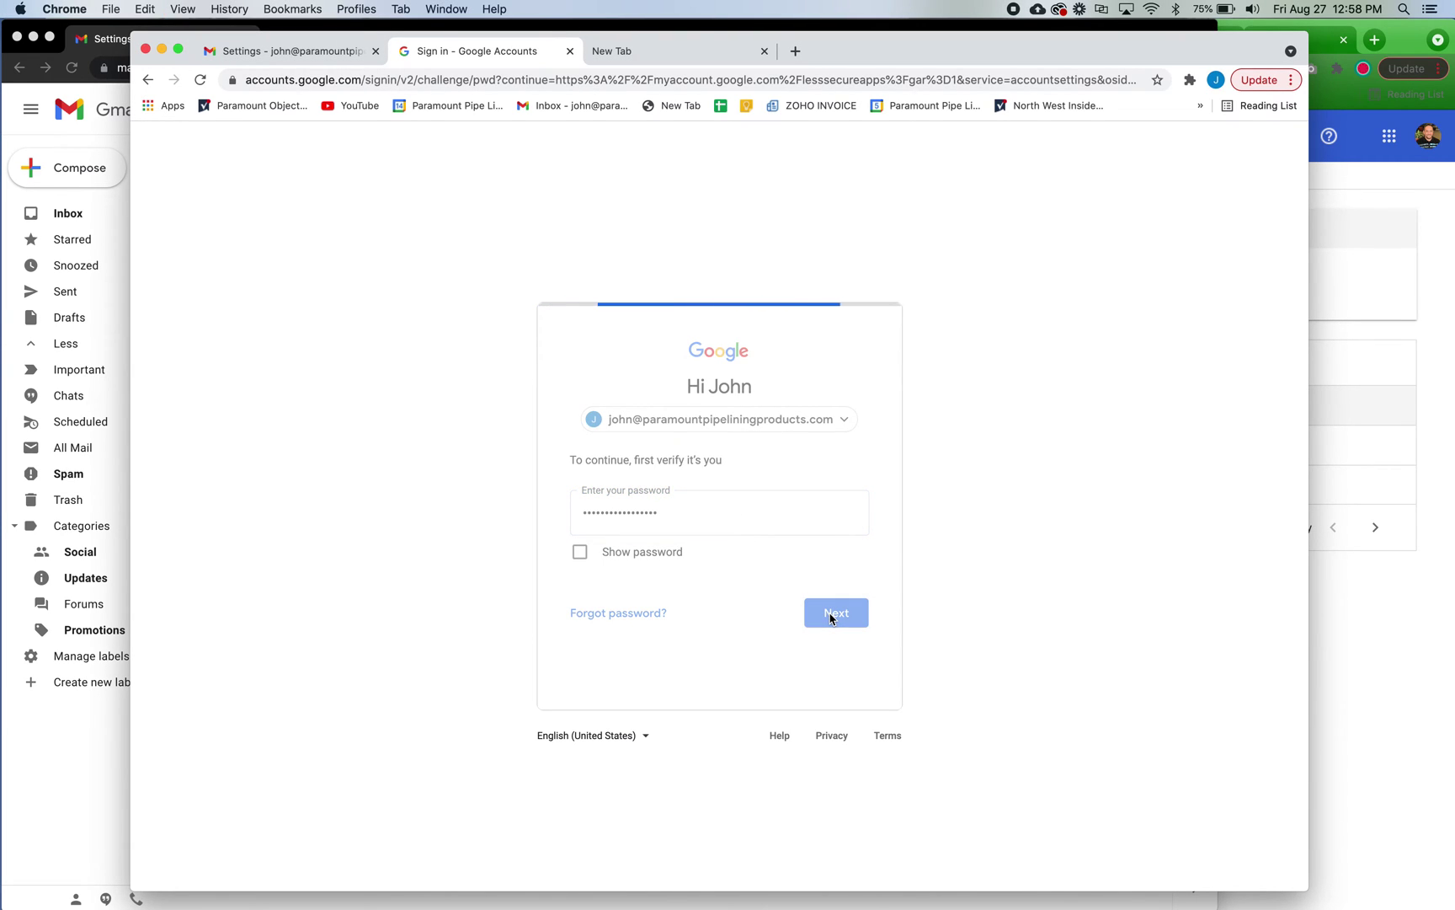
left_click(789, 377)
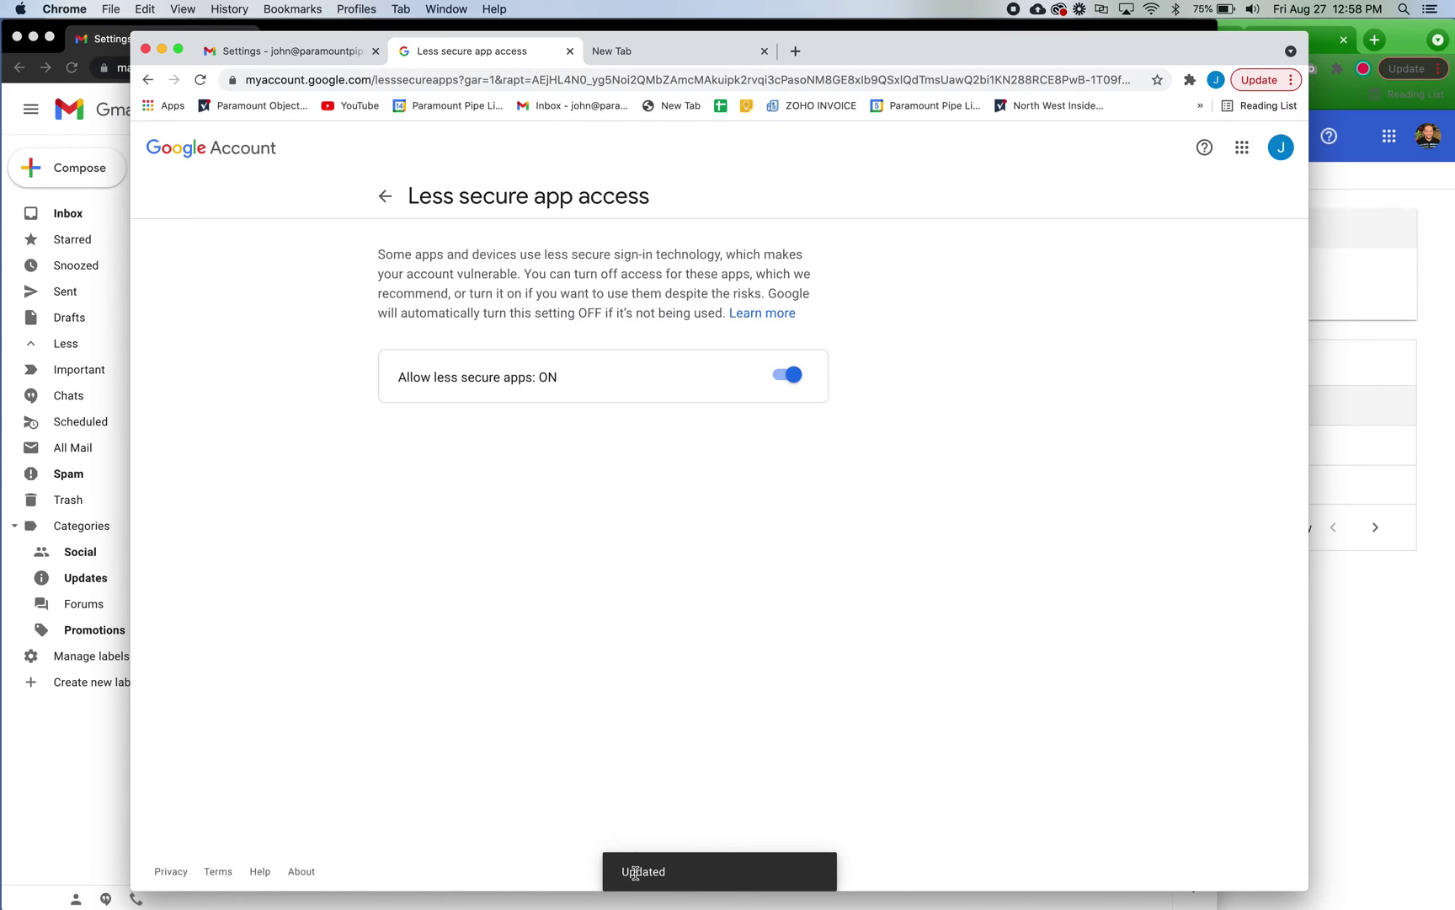
left_click(385, 195)
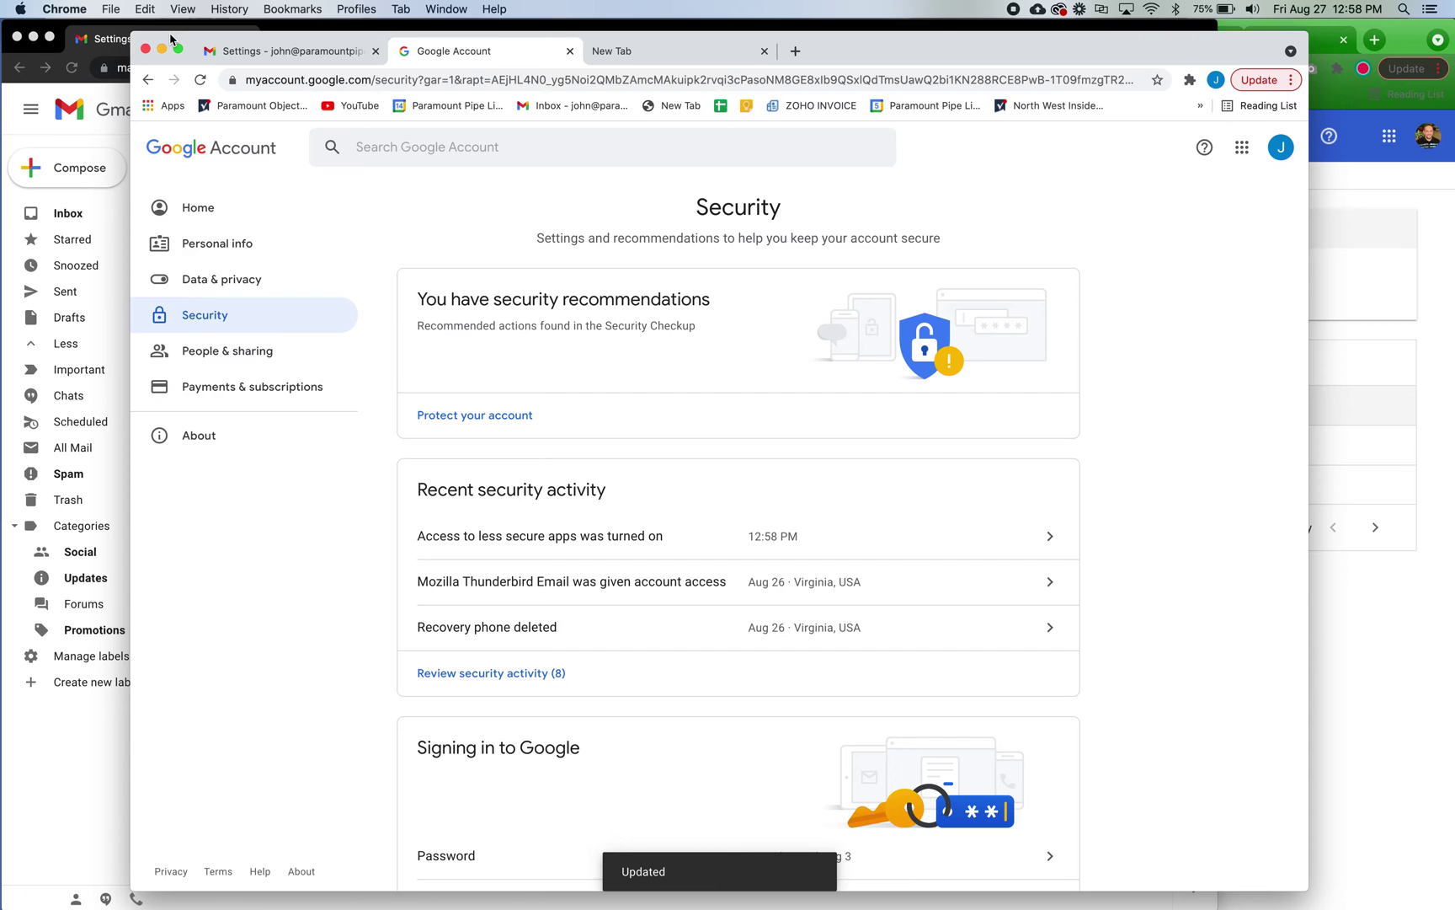
left_click(269, 52)
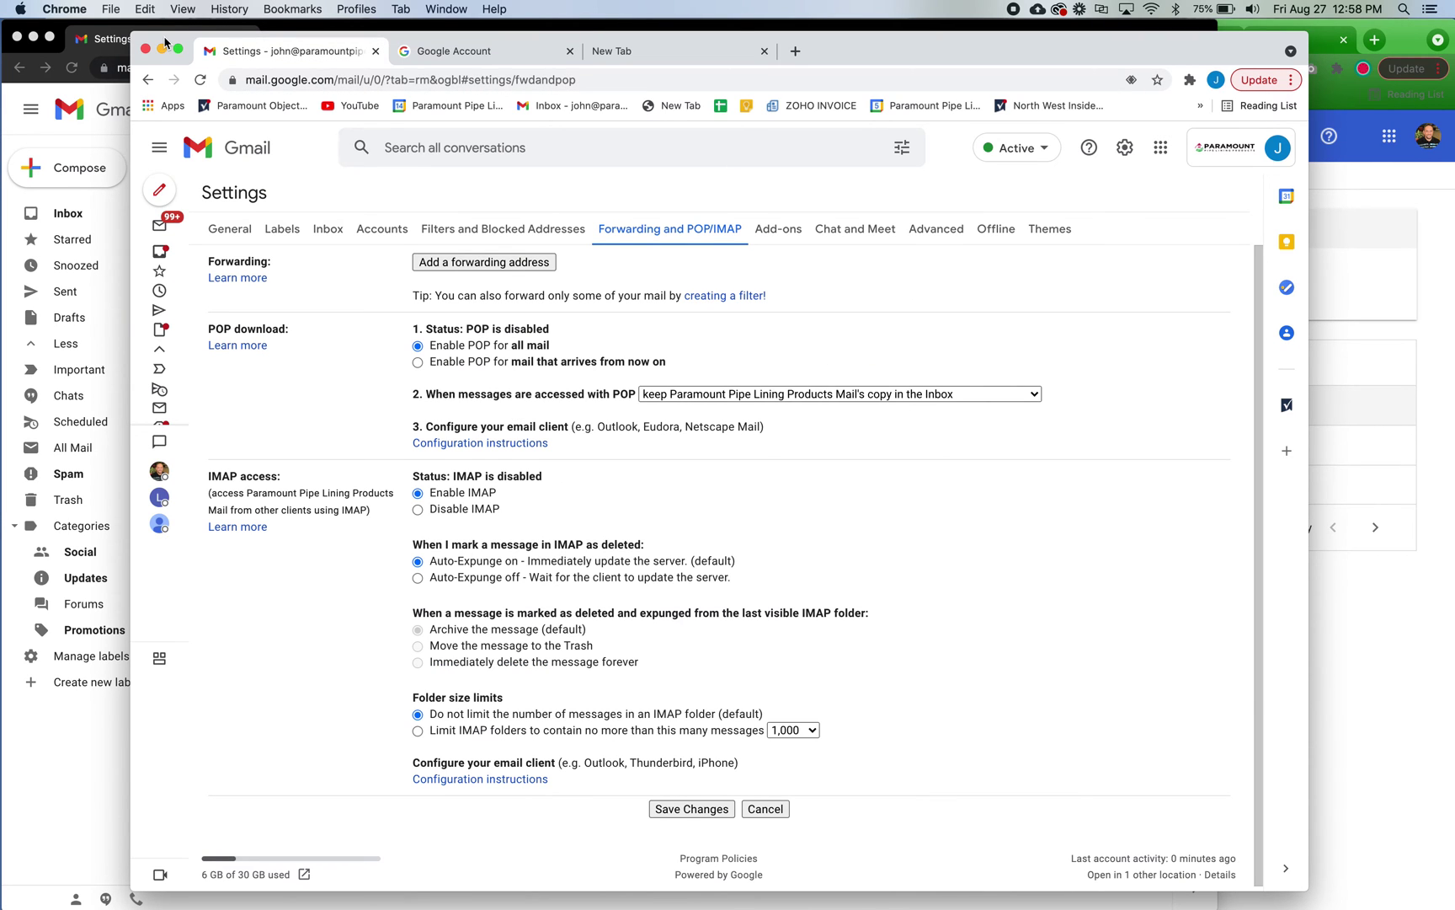
In the personal Gmail's Accounts and Import settings, start Import mail and contacts
mouse_move(166, 42)
left_mouse_down()
mouse_move(492, 10)
mouse_move(306, 10)
left_mouse_up()
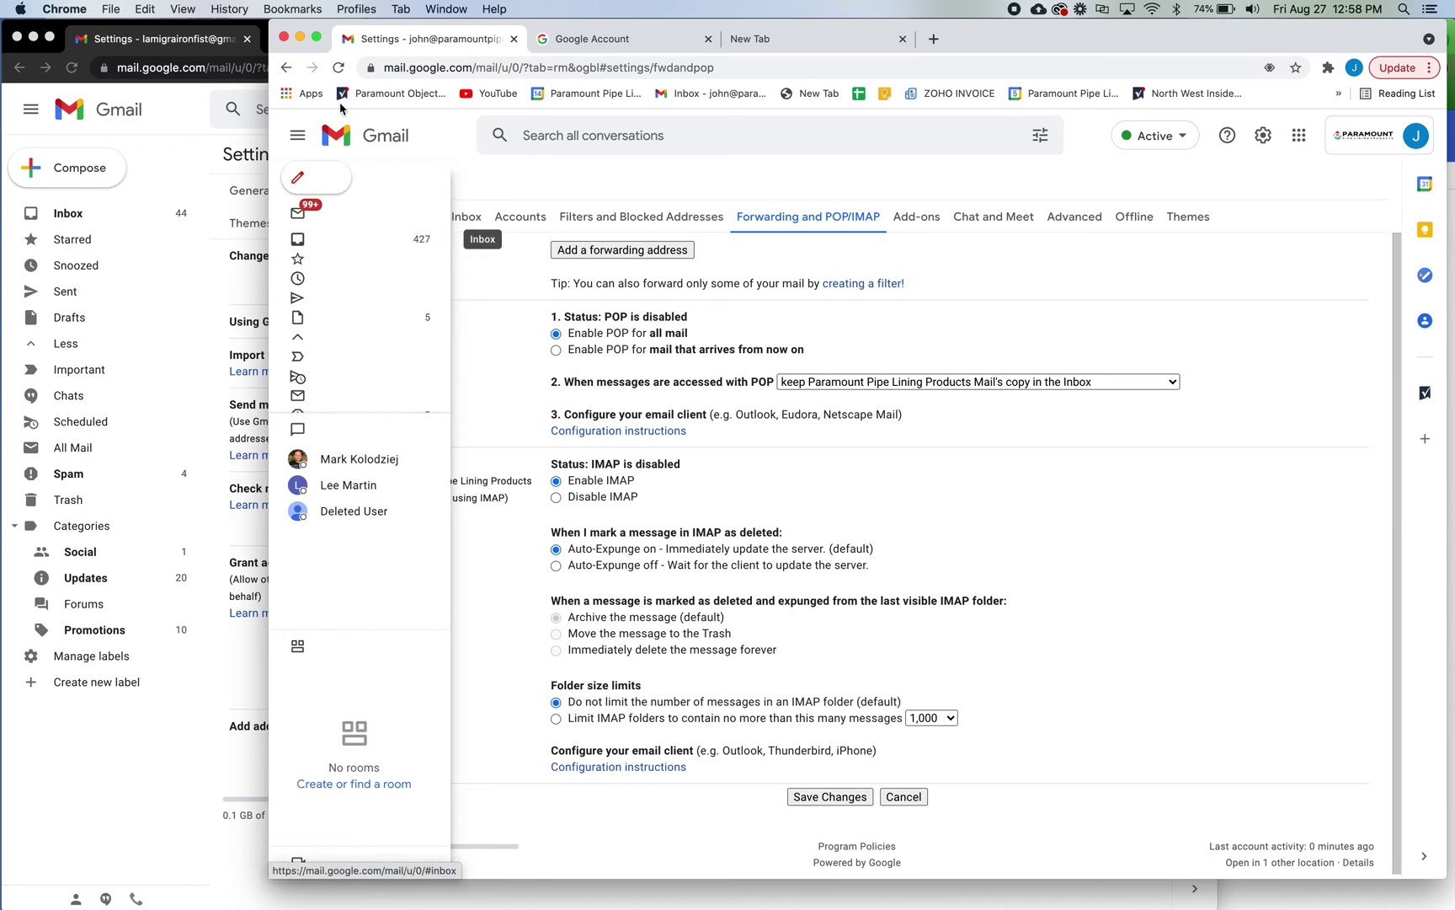
left_click_drag(1011, 39, 1128, 38)
left_click(127, 51)
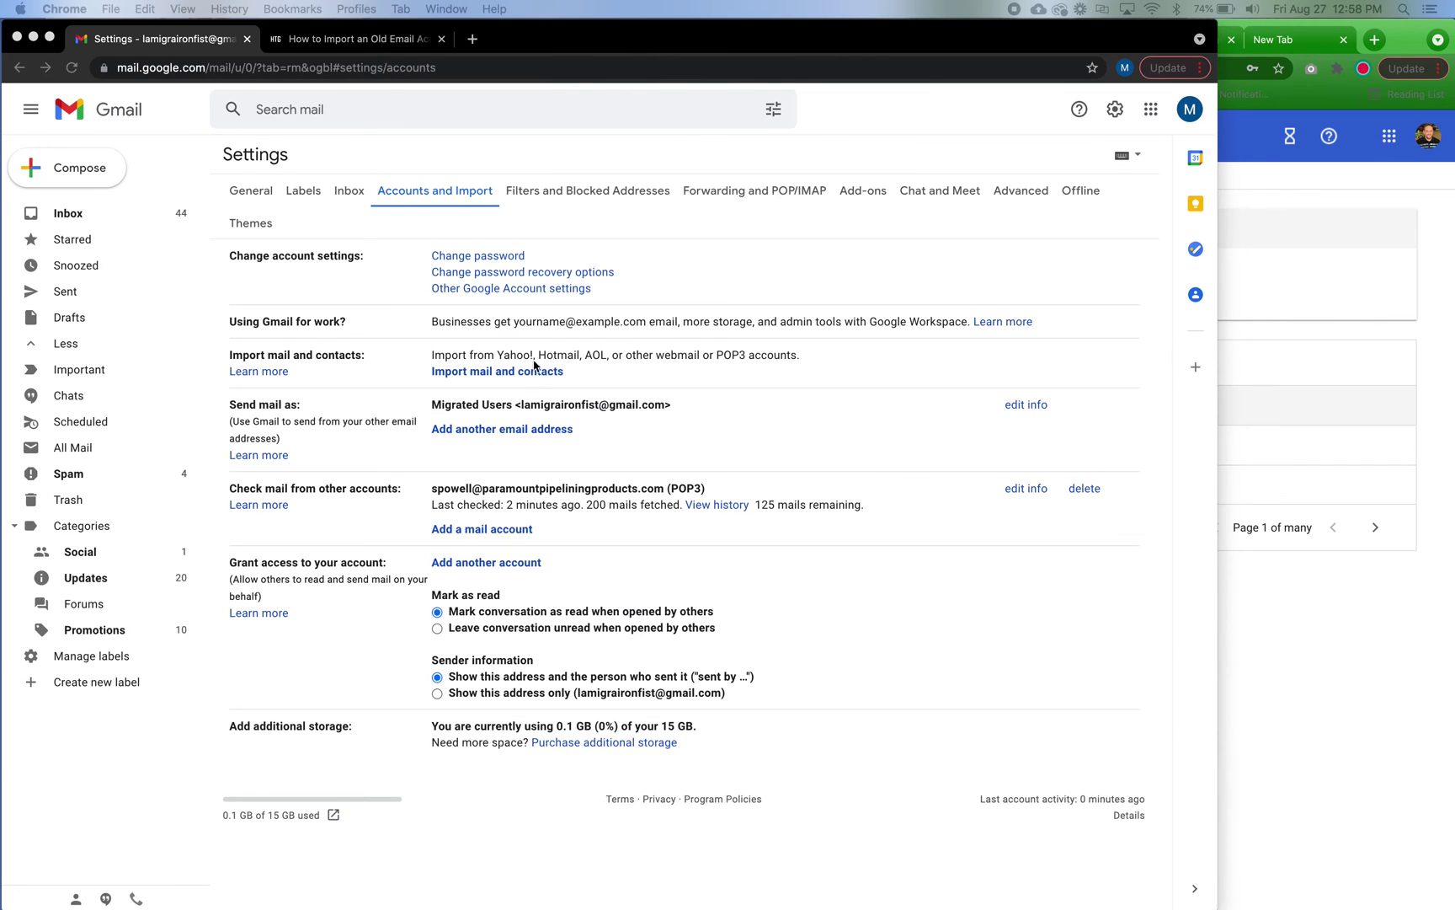
left_click(611, 363)
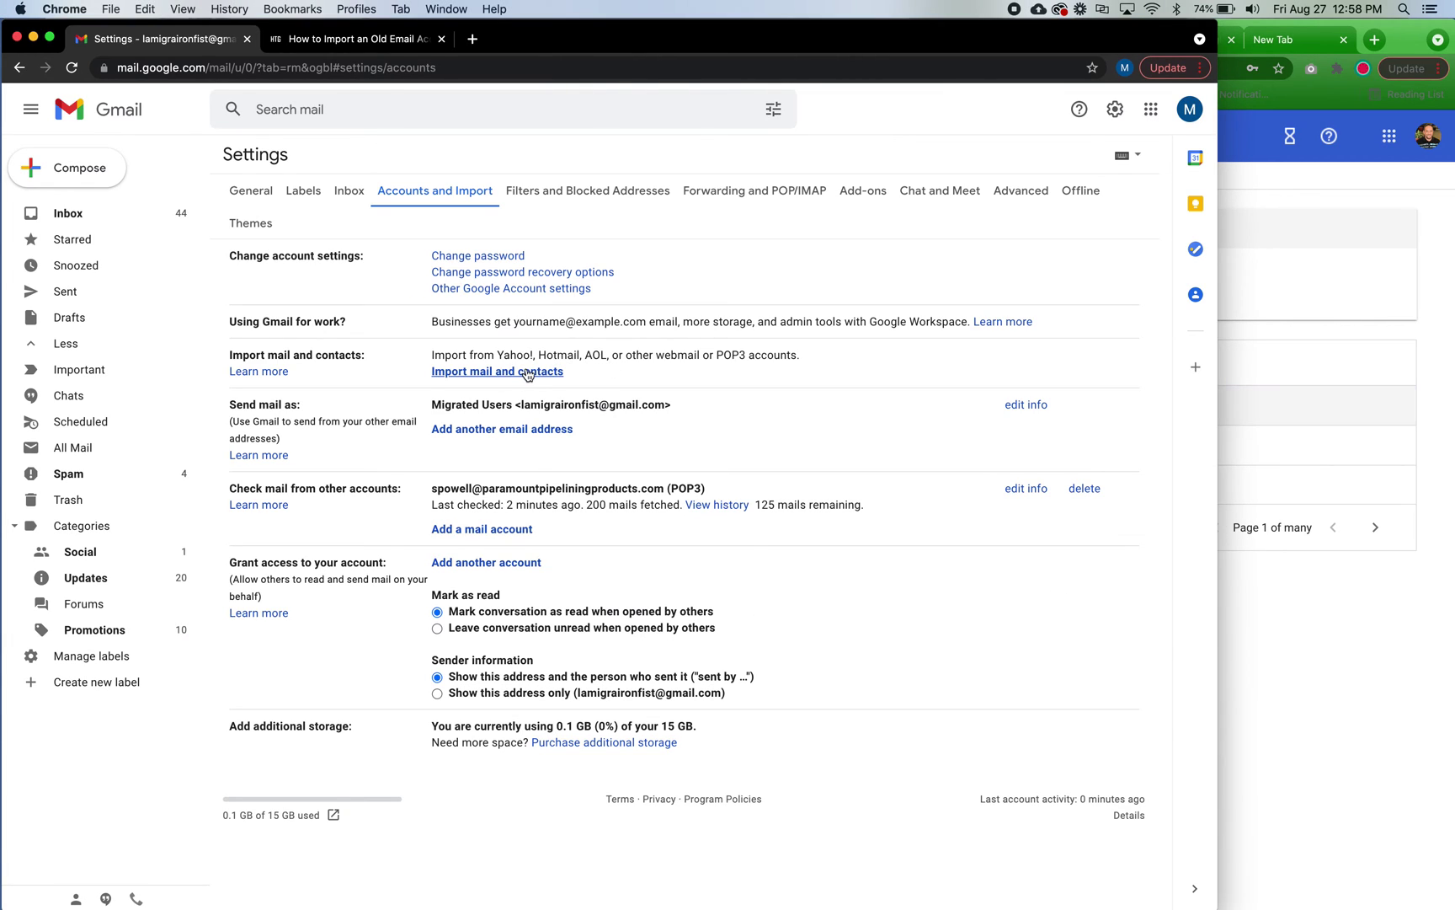
left_click(529, 371)
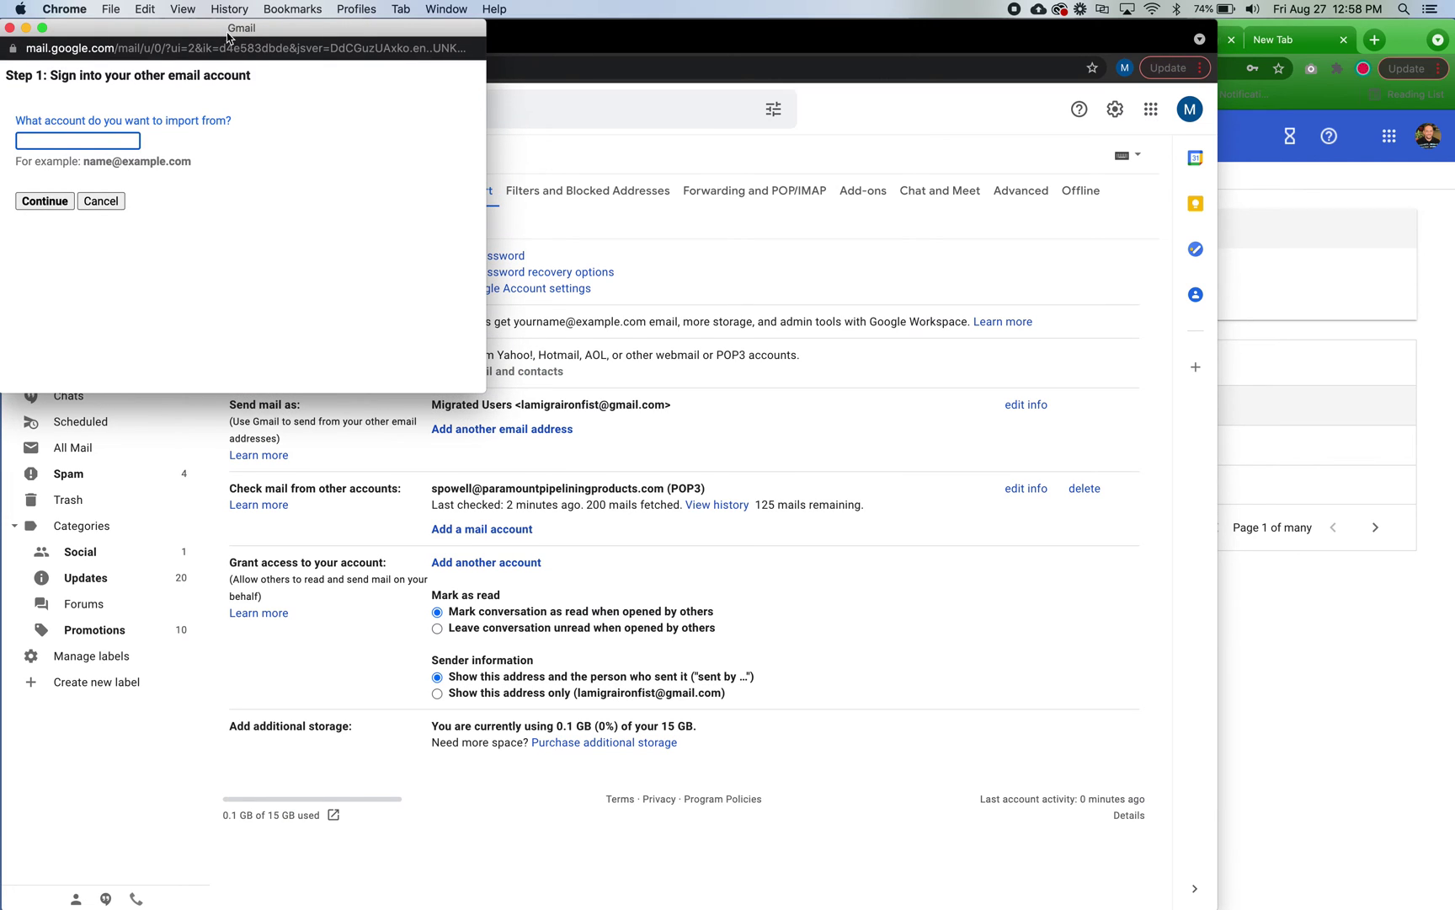
left_click_drag(213, 28, 1151, 48)
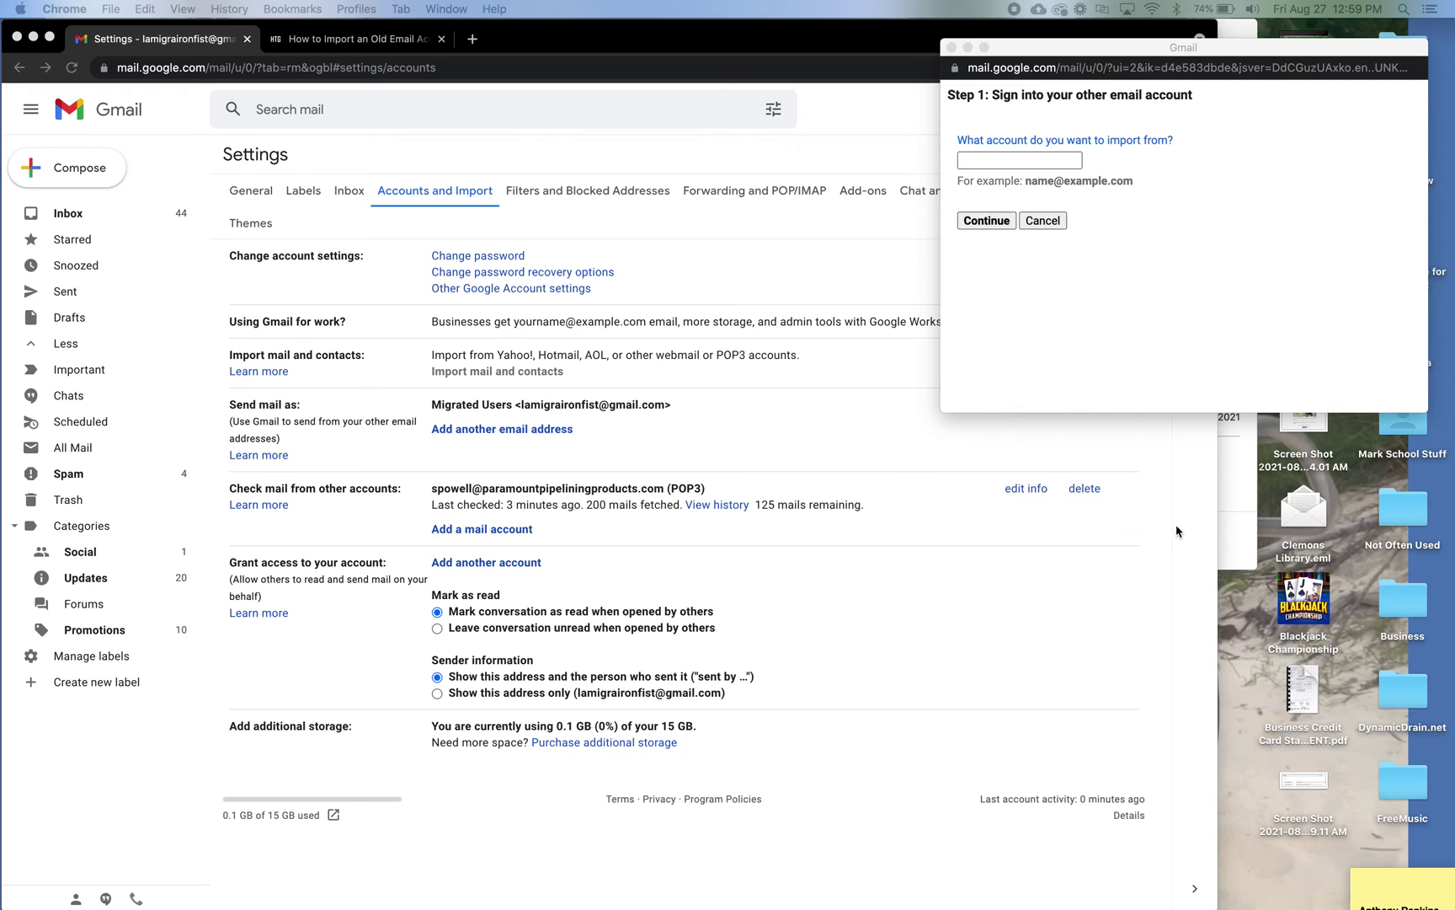
left_click(1002, 162)
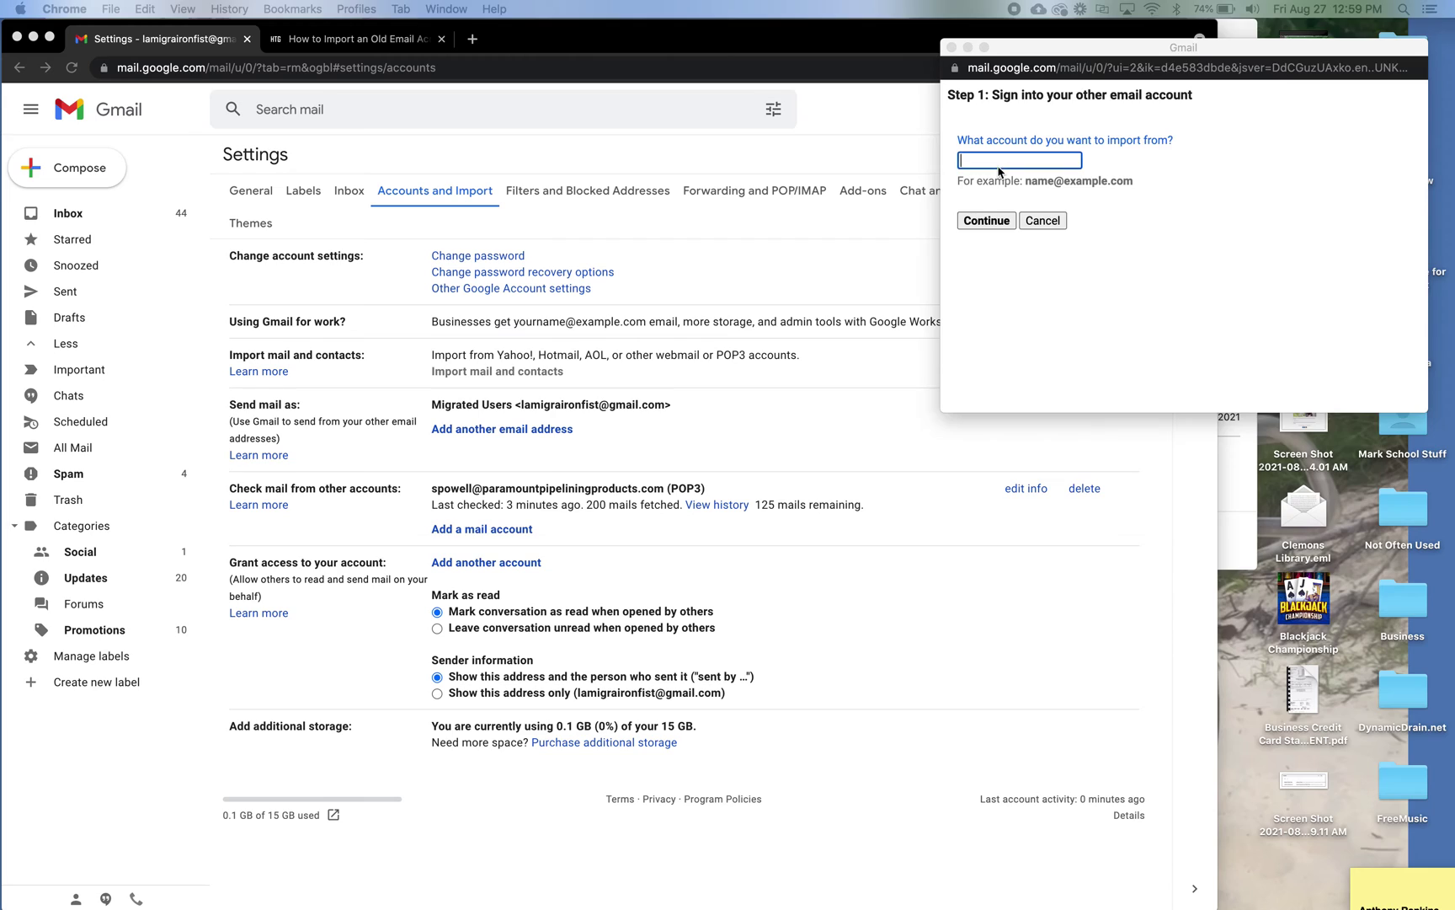
left_click(990, 220)
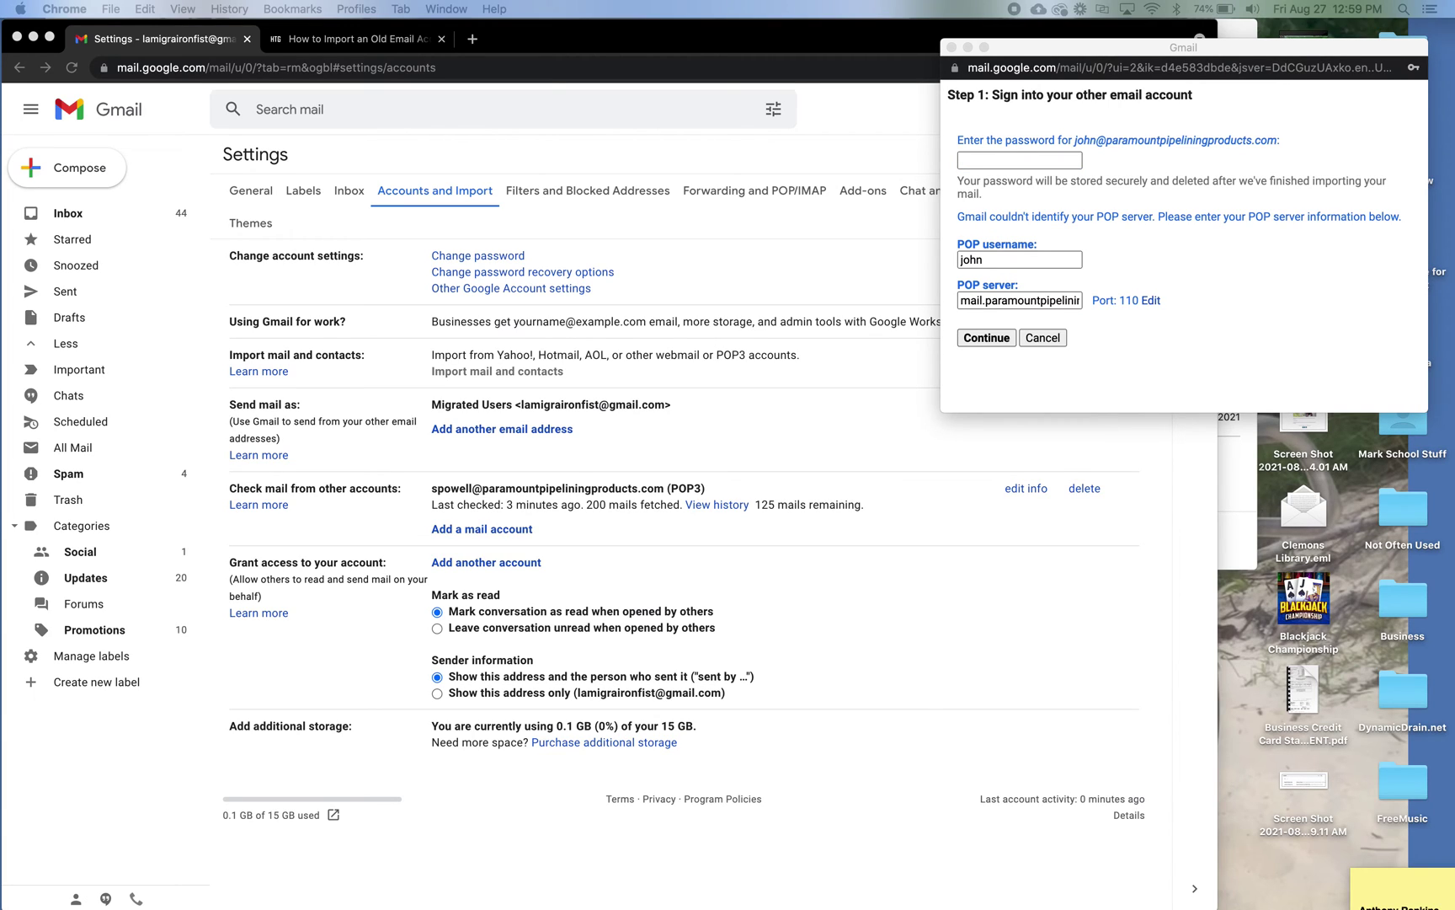
left_click(1049, 162)
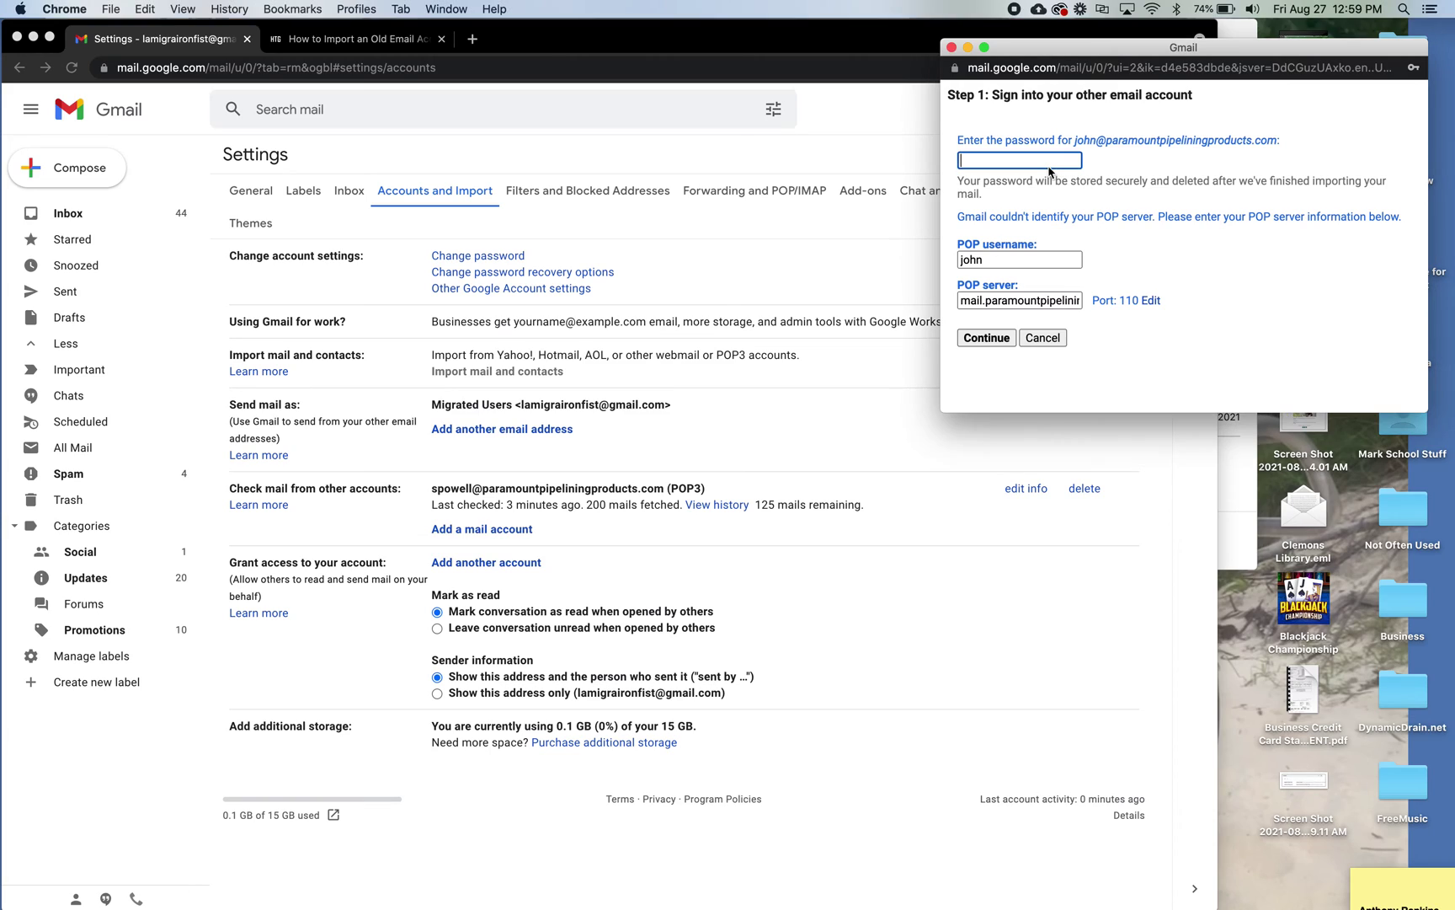
key("super+v")
left_click(998, 262)
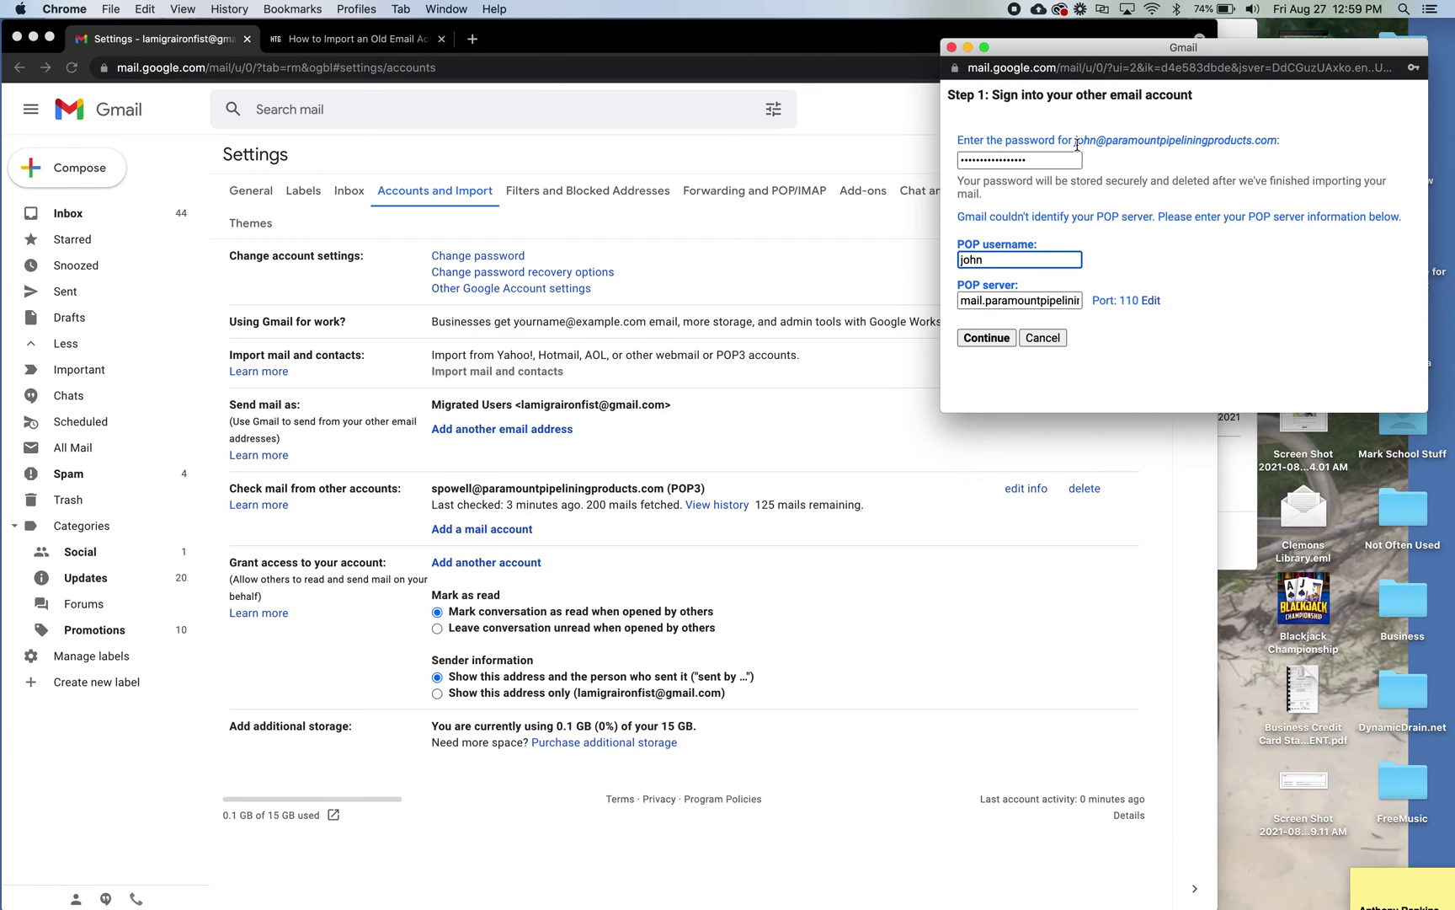
left_click_drag(1075, 142, 1274, 143)
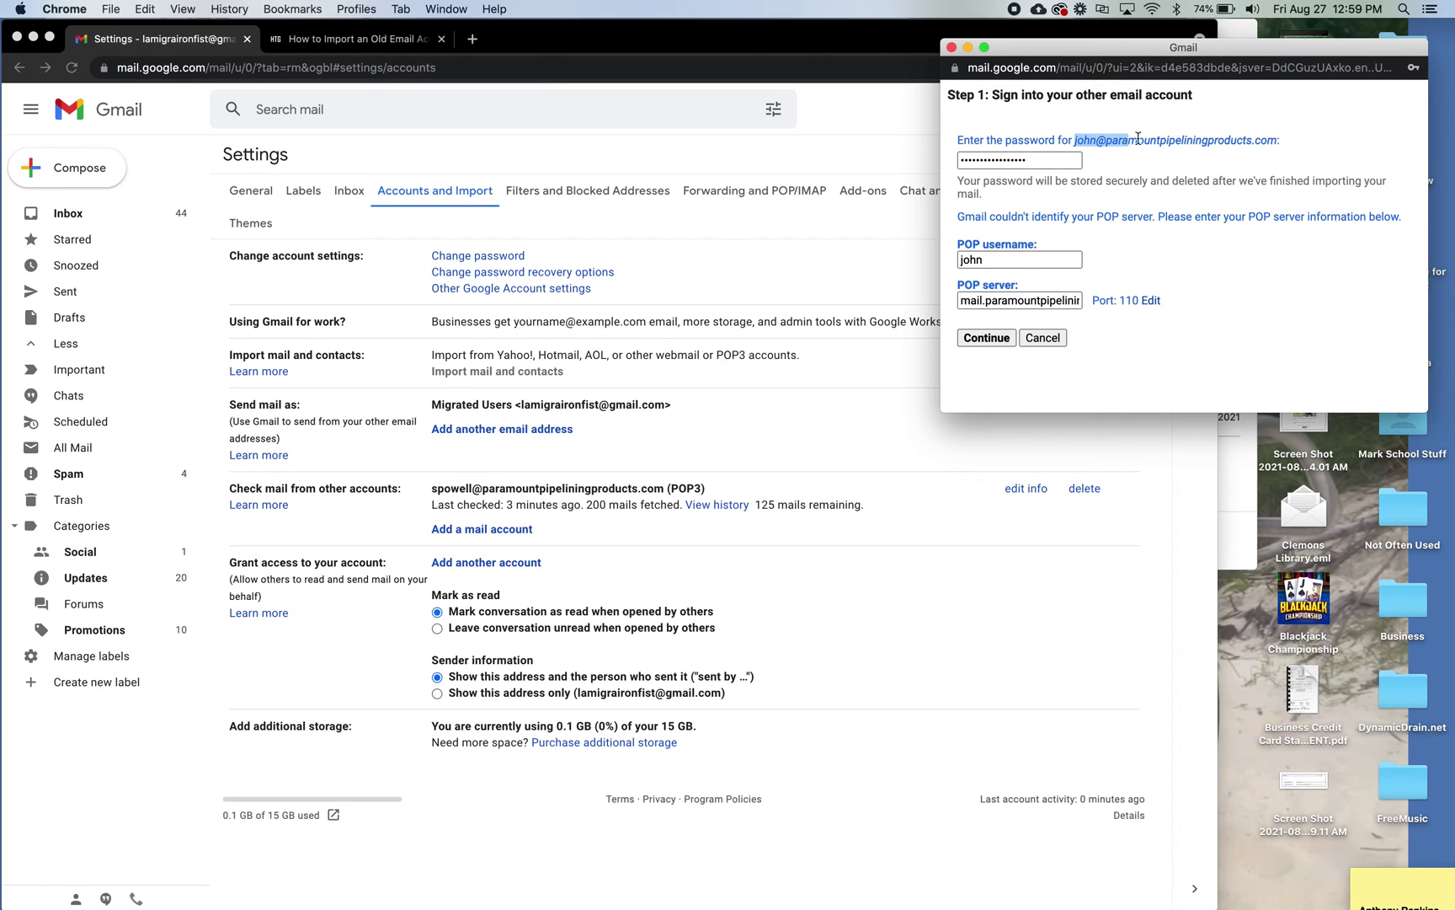
right_click(1261, 139)
left_click(1238, 172)
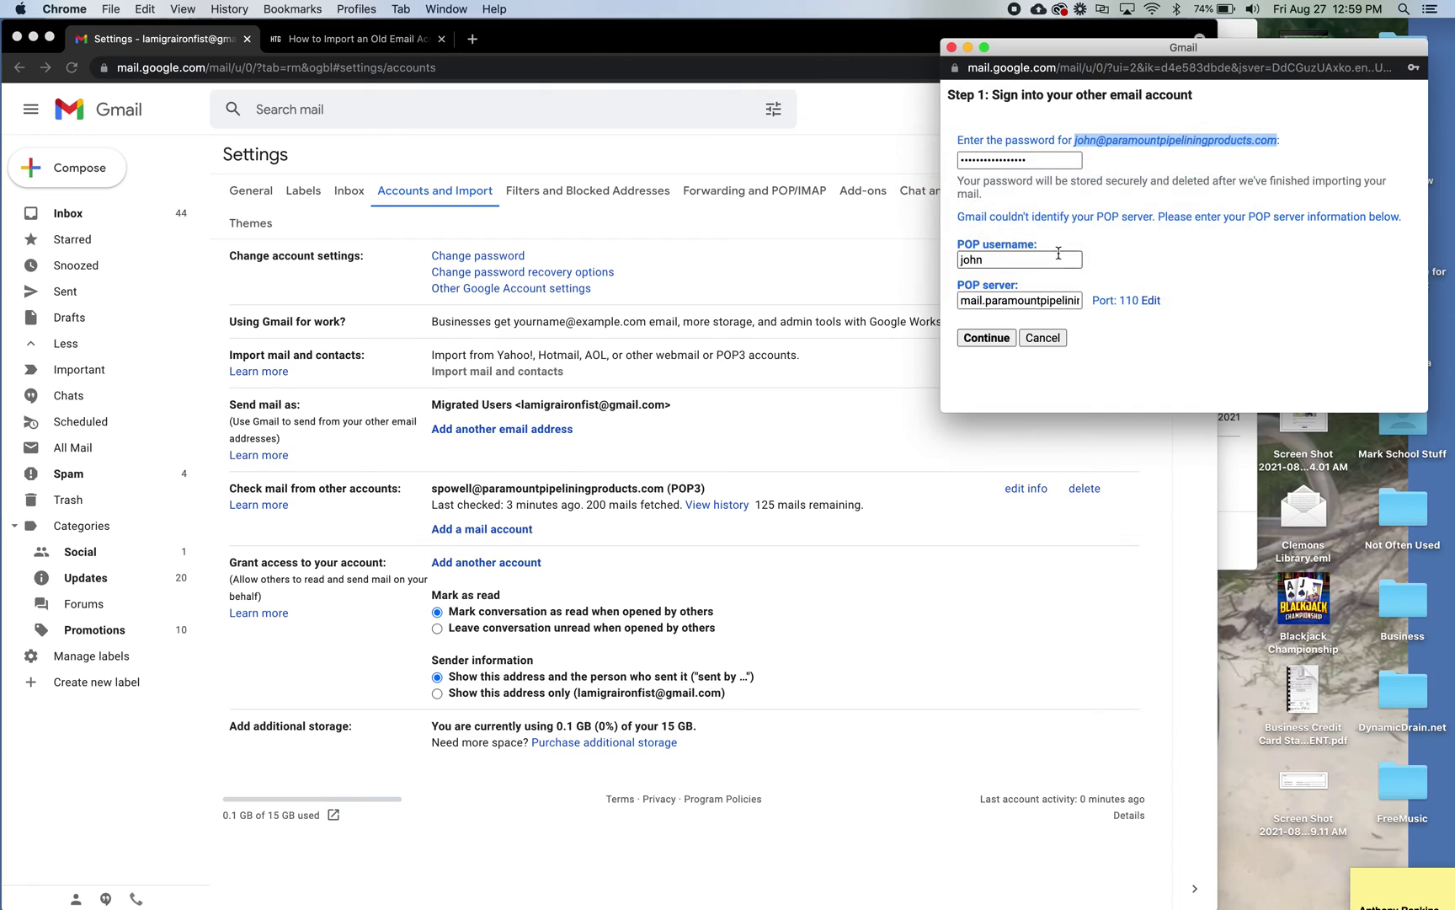
double_click(1015, 265)
key("super+v")
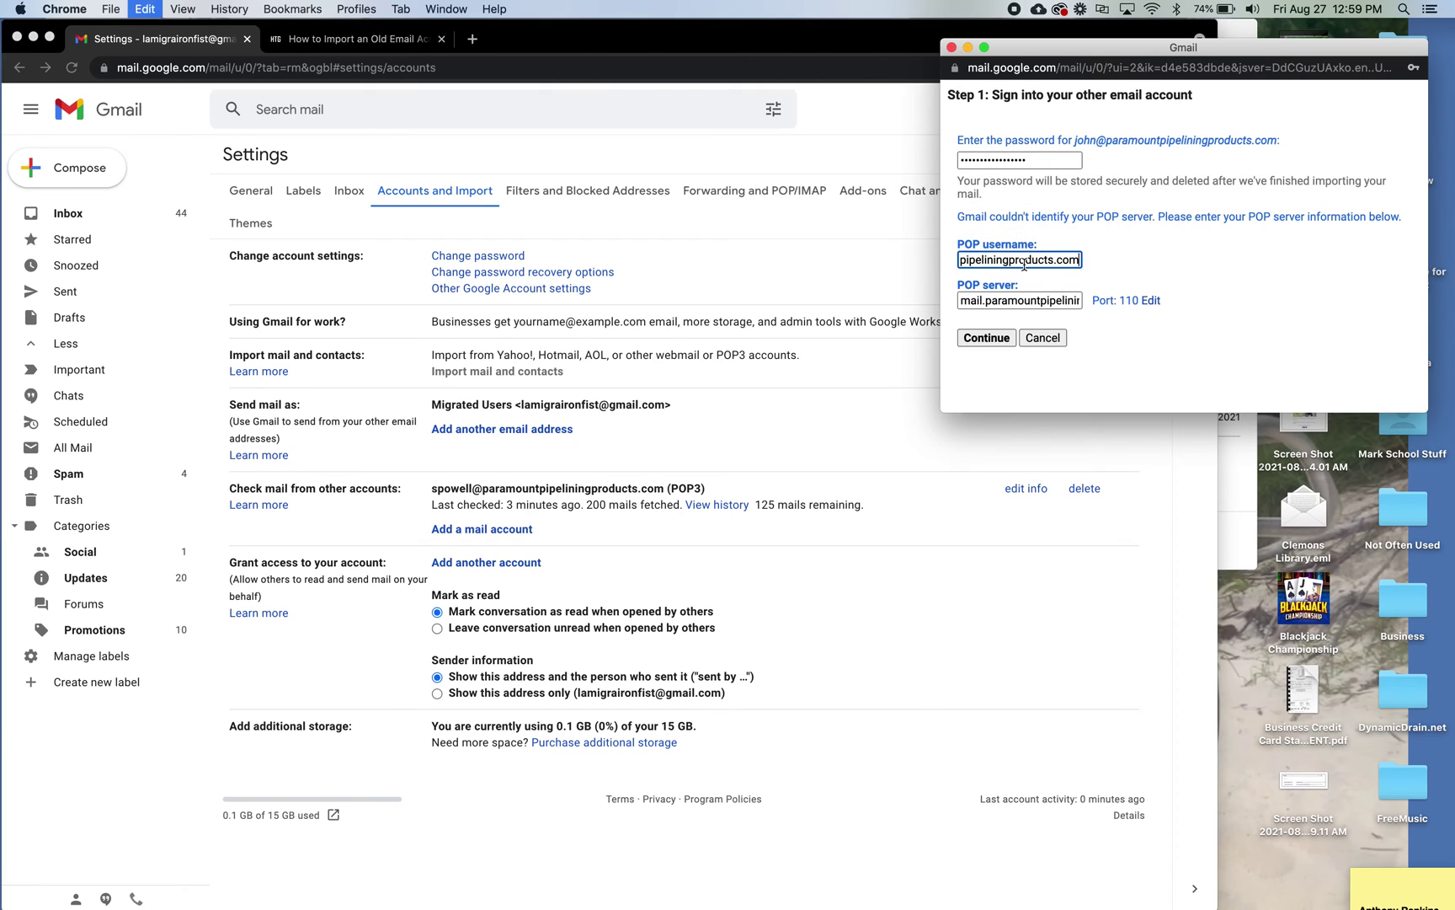
Change the POP server name to mail.gmail
left_click(986, 301)
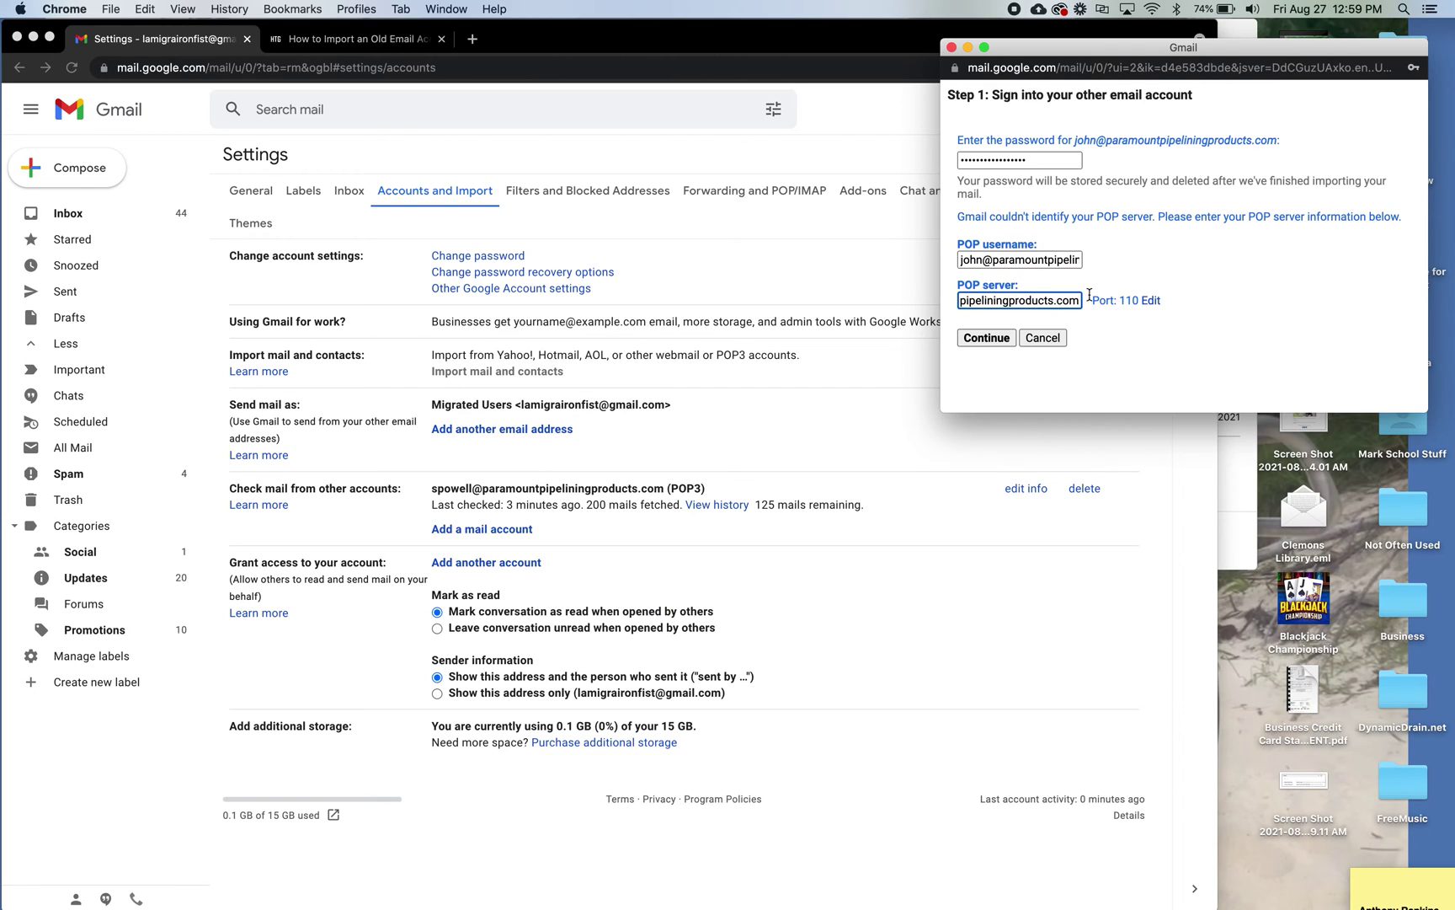
left_click_drag(1089, 296, 1052, 303)
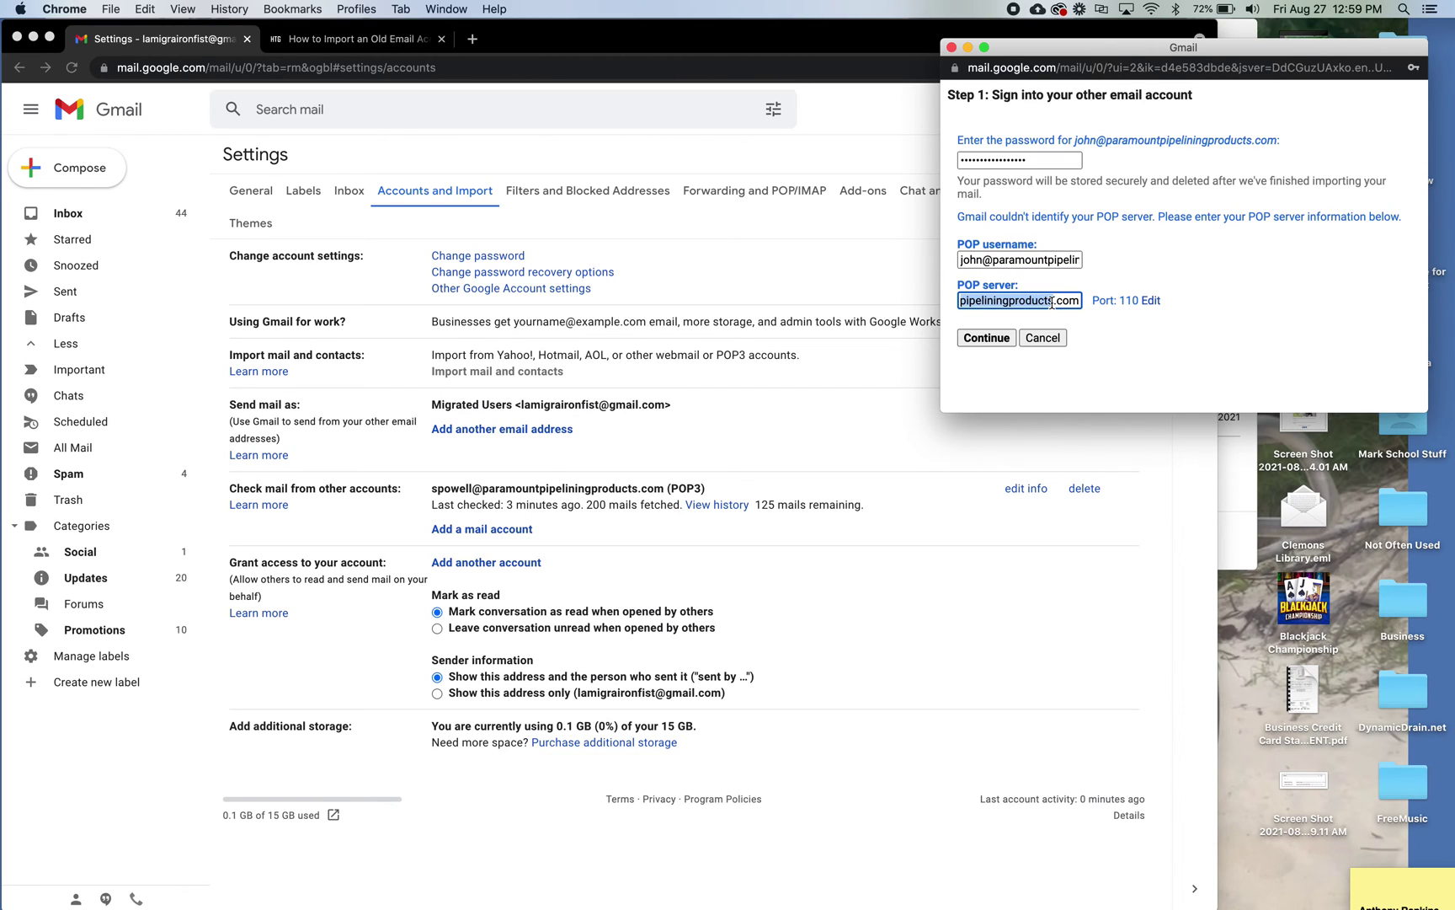
type("mail.gmail")
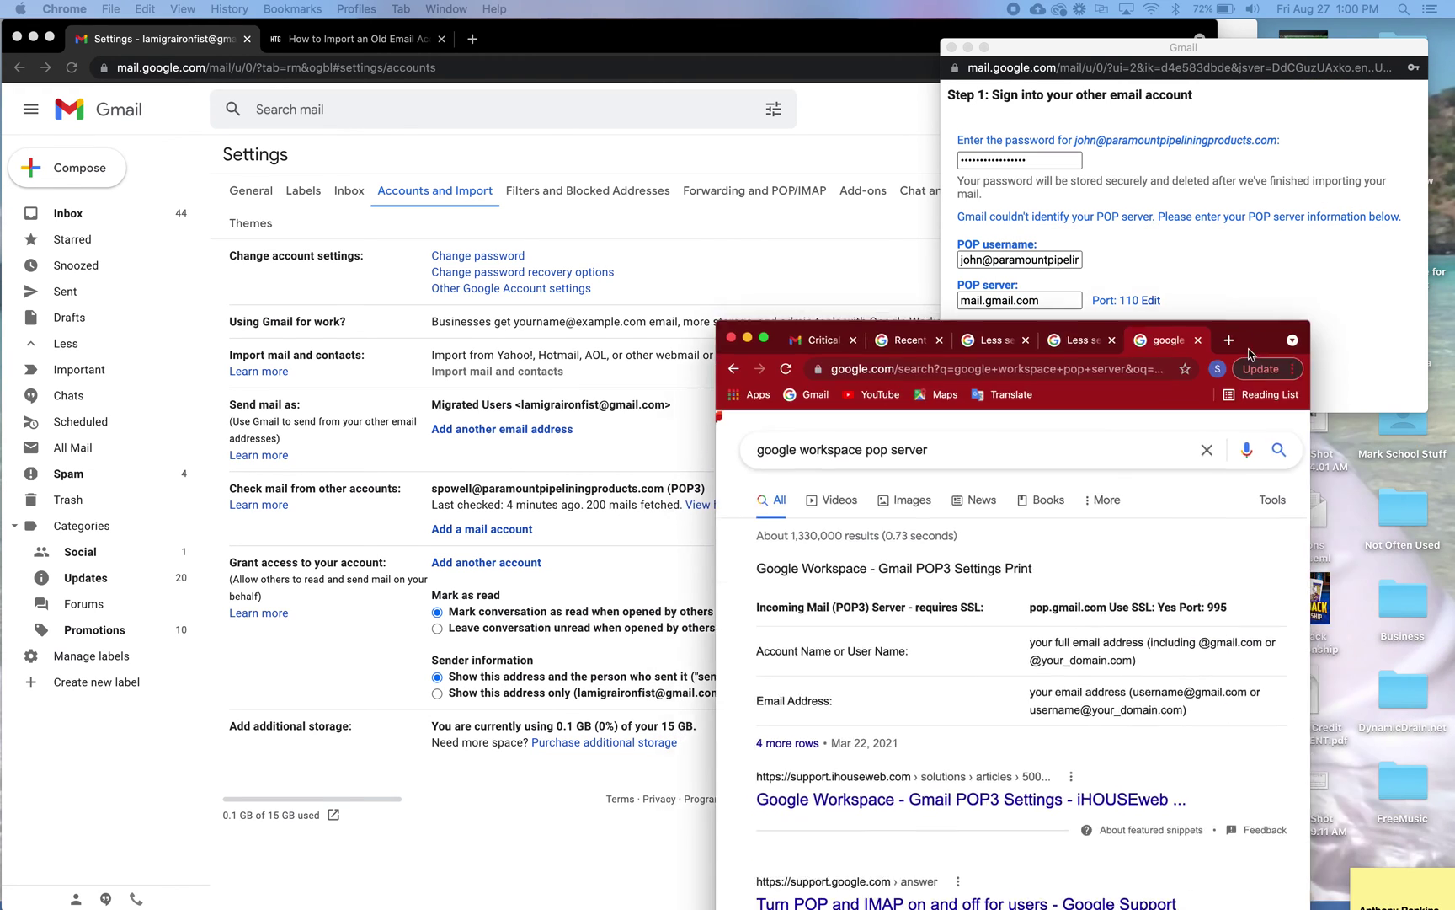
Set the import's POP port to 995 and turn on SSL
left_click_drag(1247, 322, 1399, 423)
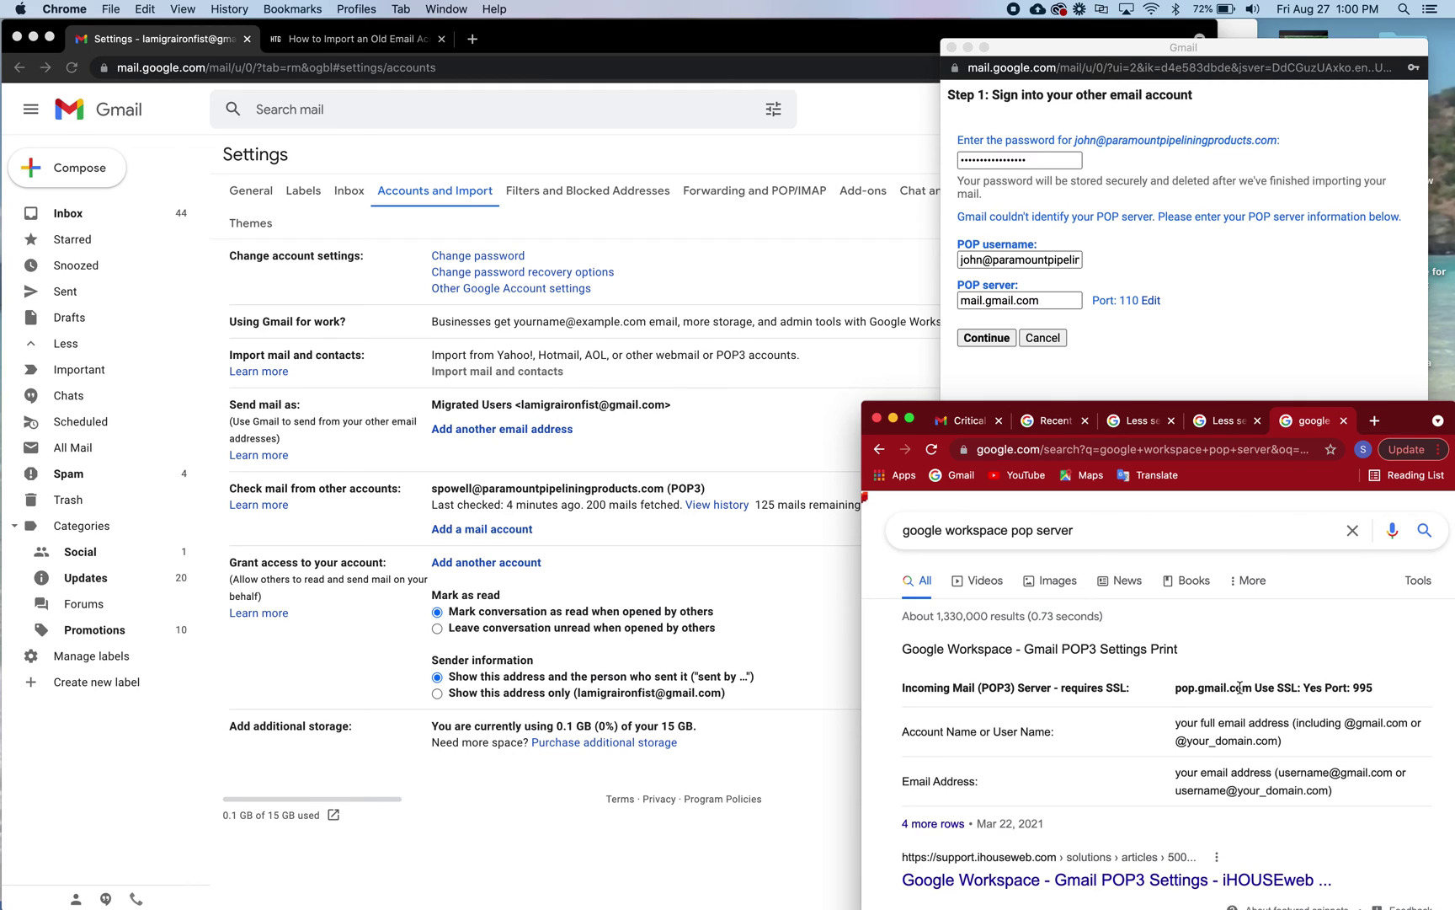
left_click(1153, 302)
left_click(1154, 301)
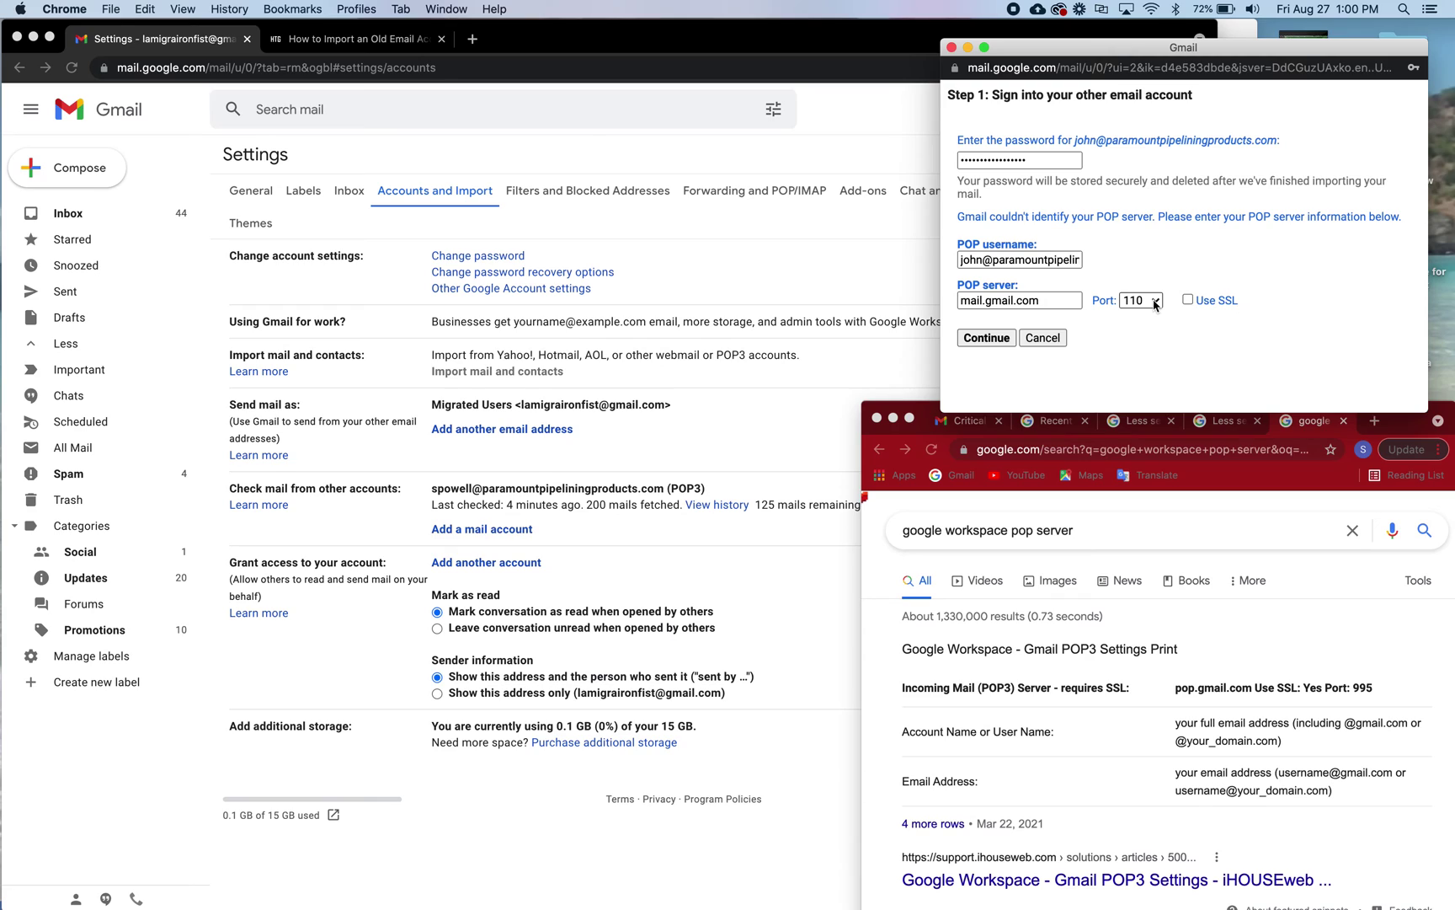
left_click(1155, 302)
left_click(1146, 362)
left_click(1187, 300)
Submit the POP sign-in details, reselecting the stored password and resubmitting
left_click(876, 417)
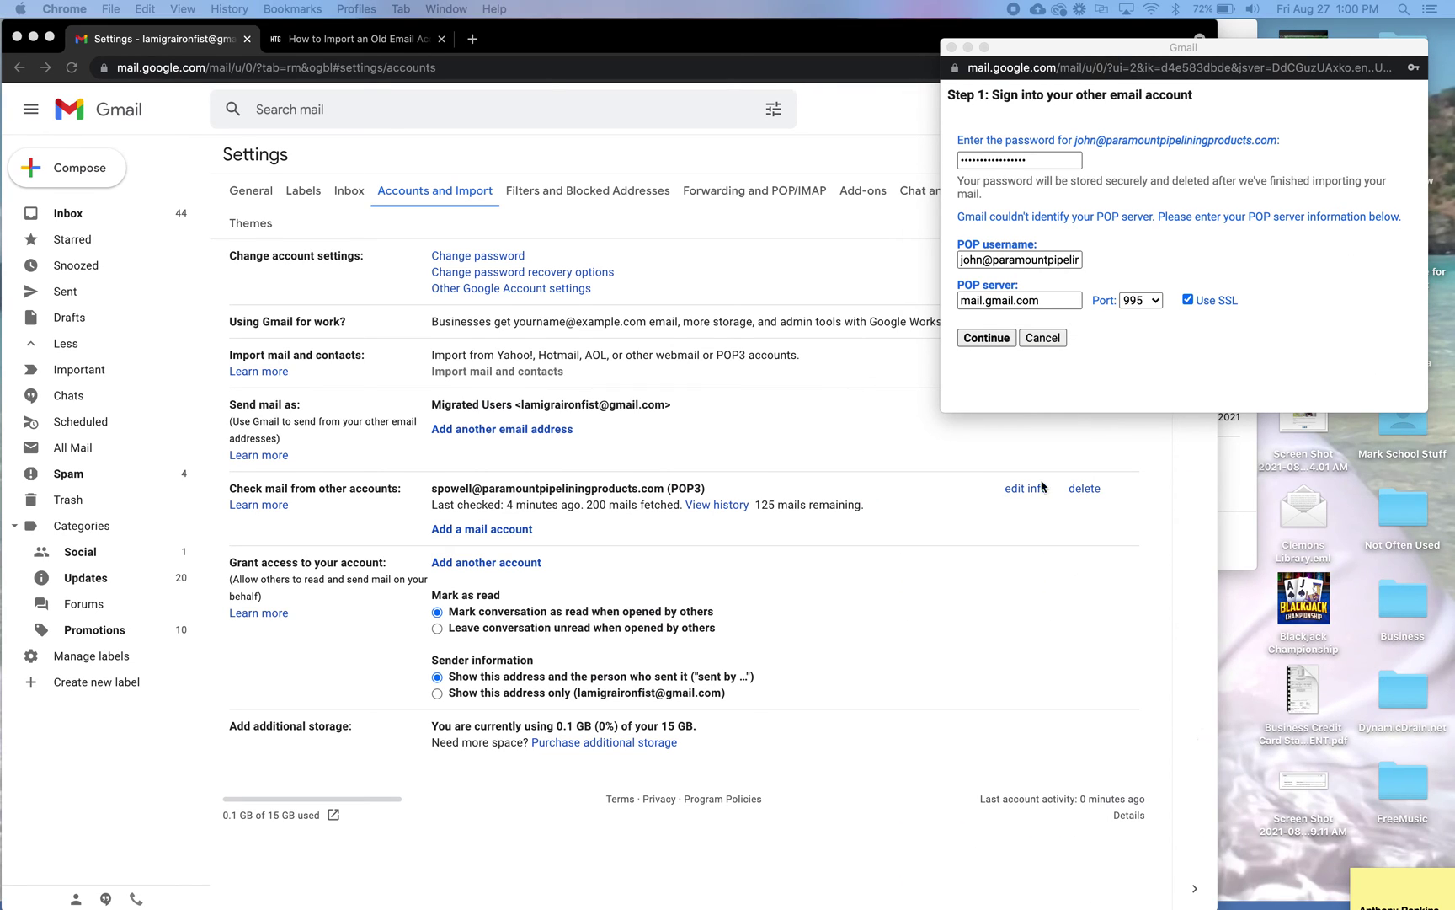
left_click(992, 338)
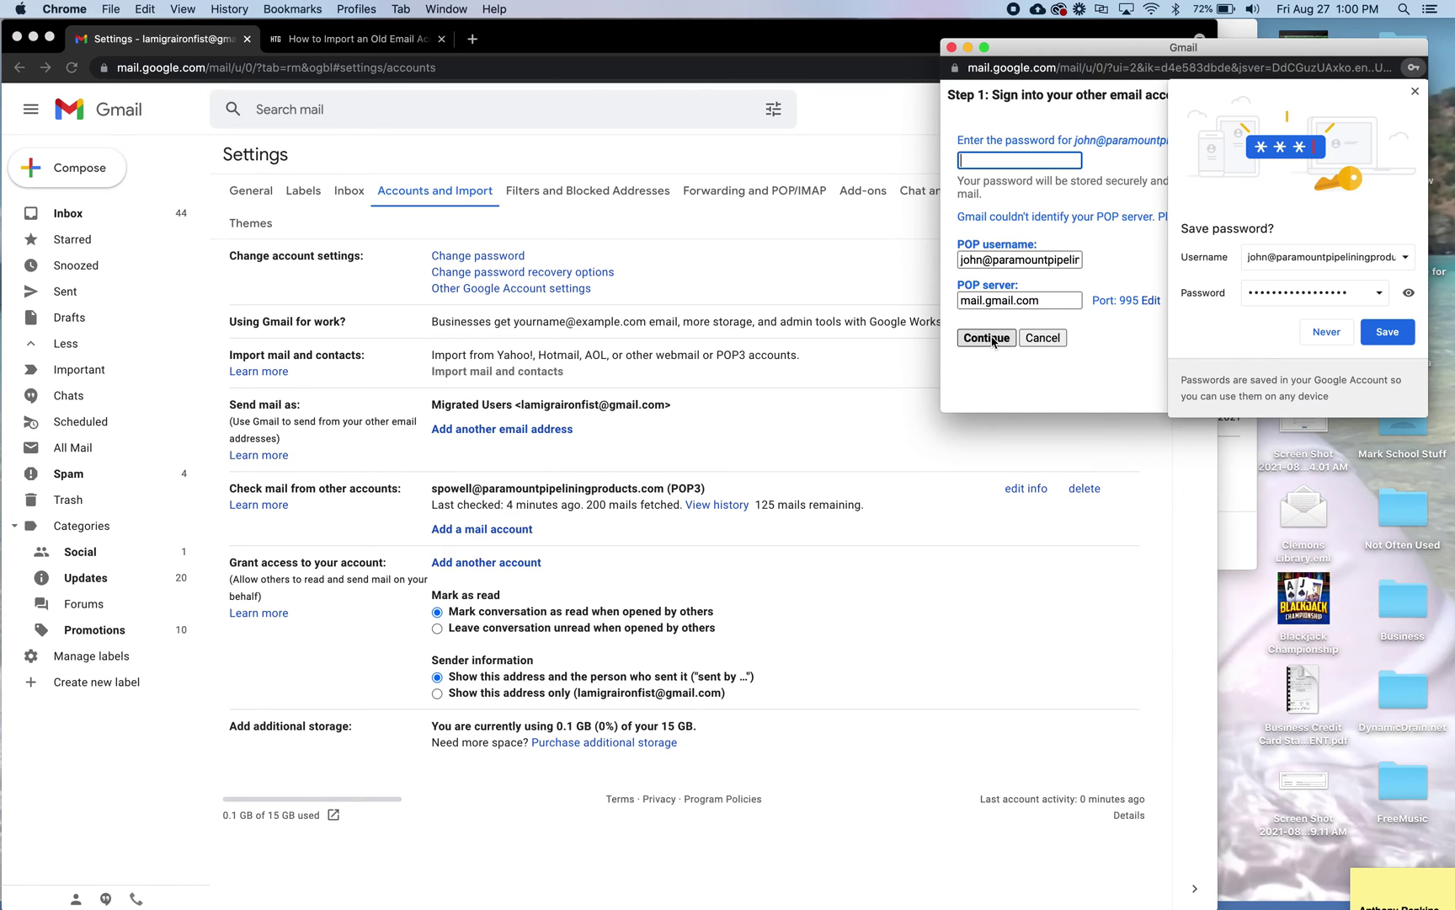
left_click(1383, 330)
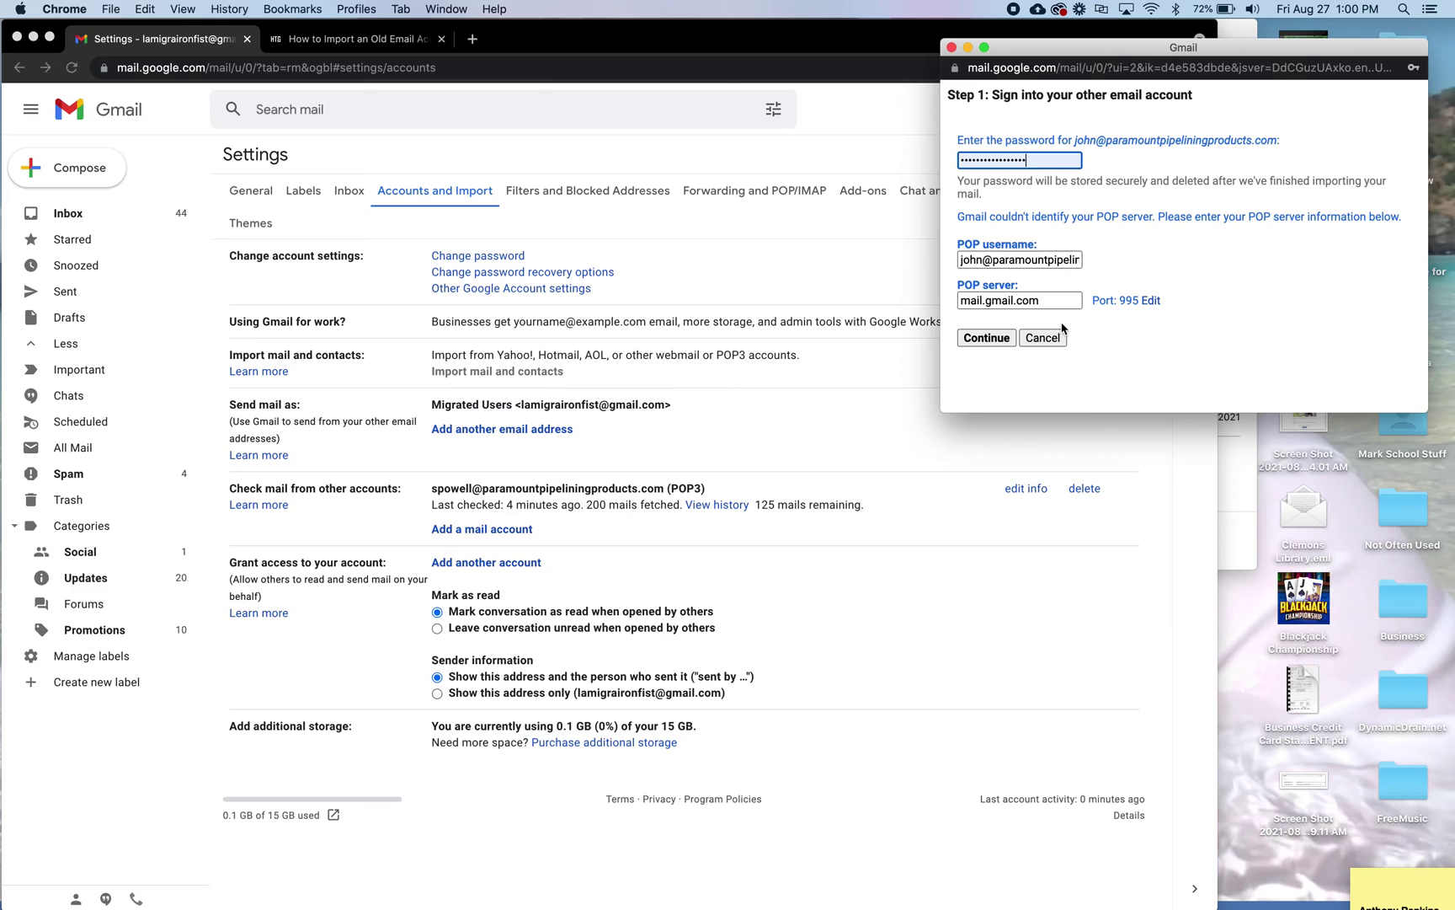
left_click(995, 339)
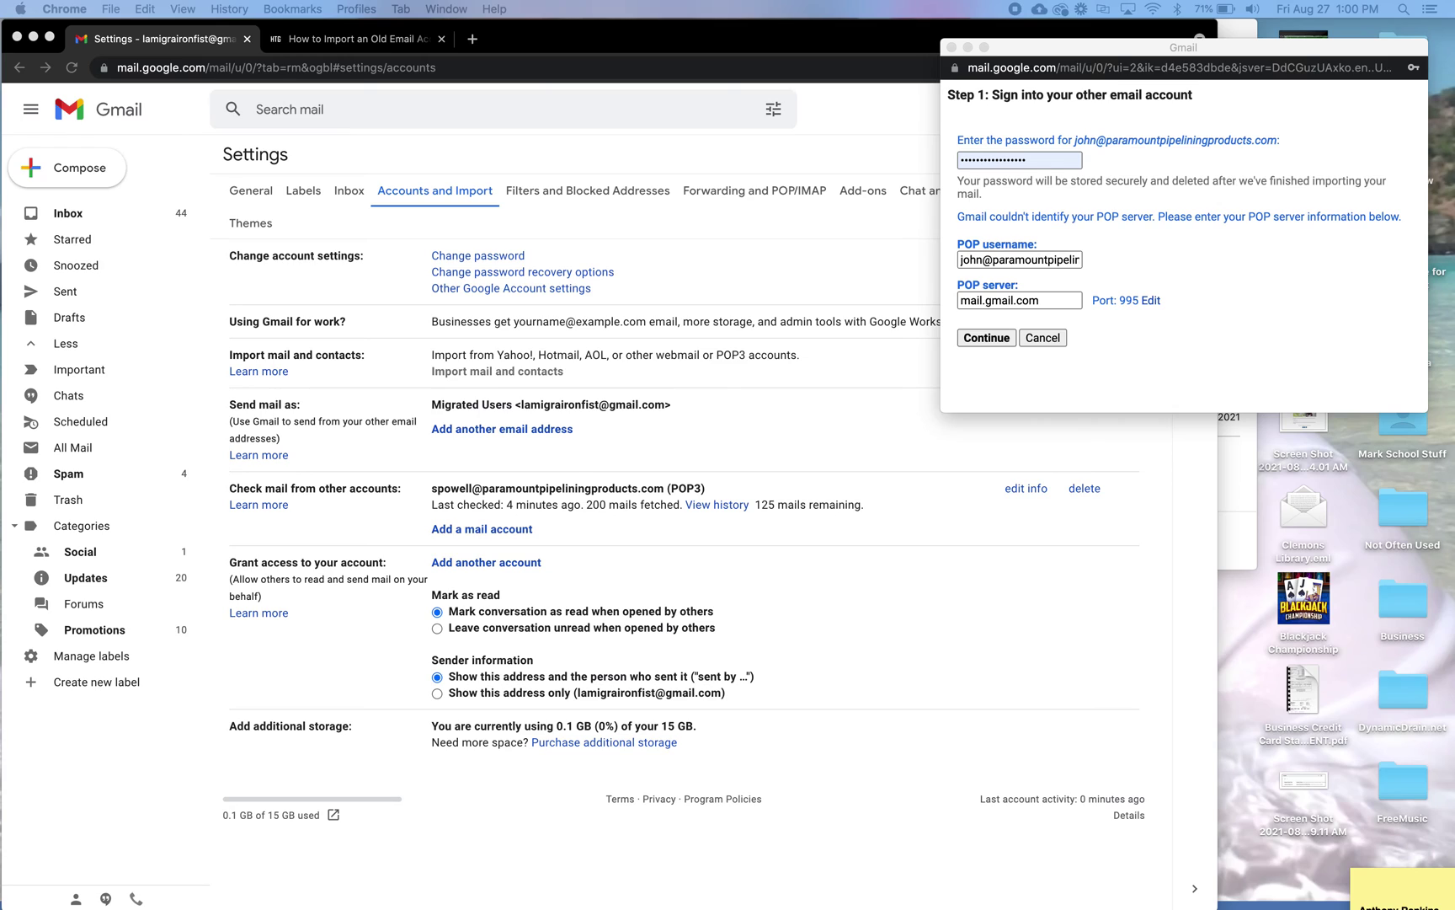
left_click(1045, 165)
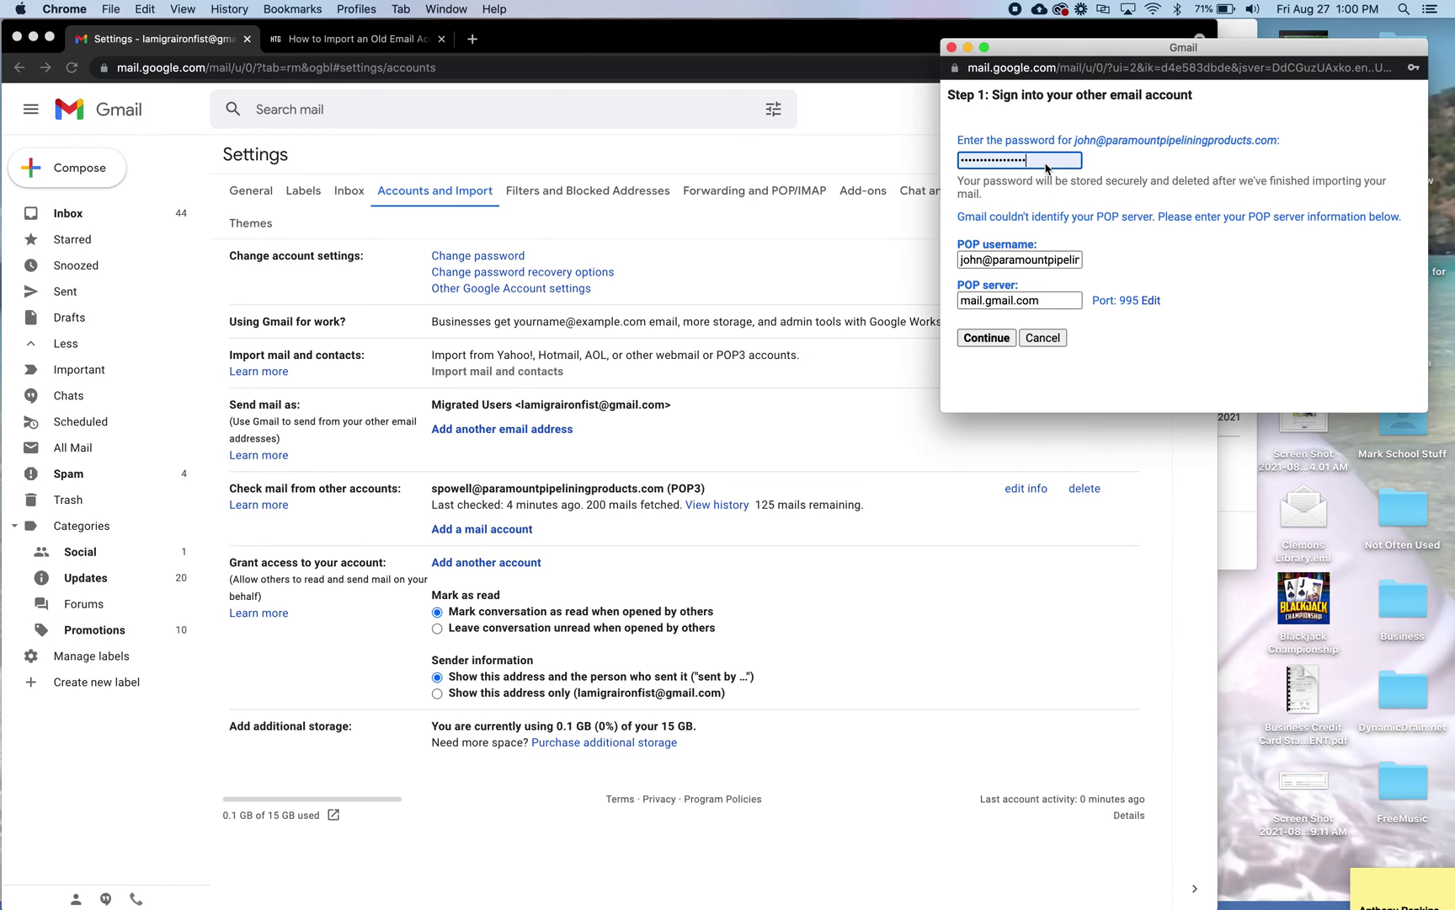
double_click(1042, 163)
left_click(1041, 163)
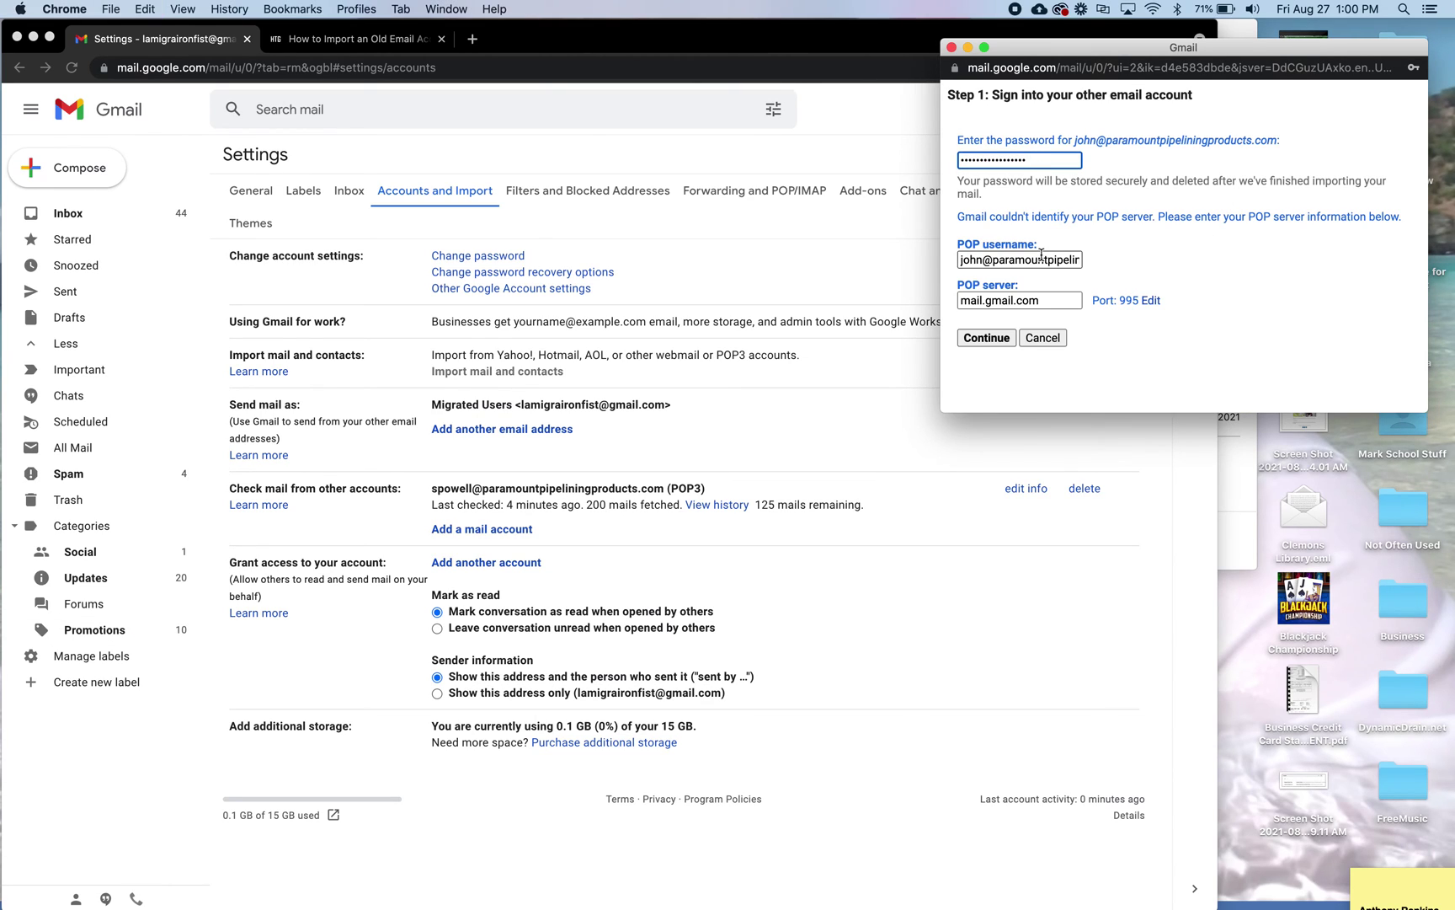
left_click(988, 338)
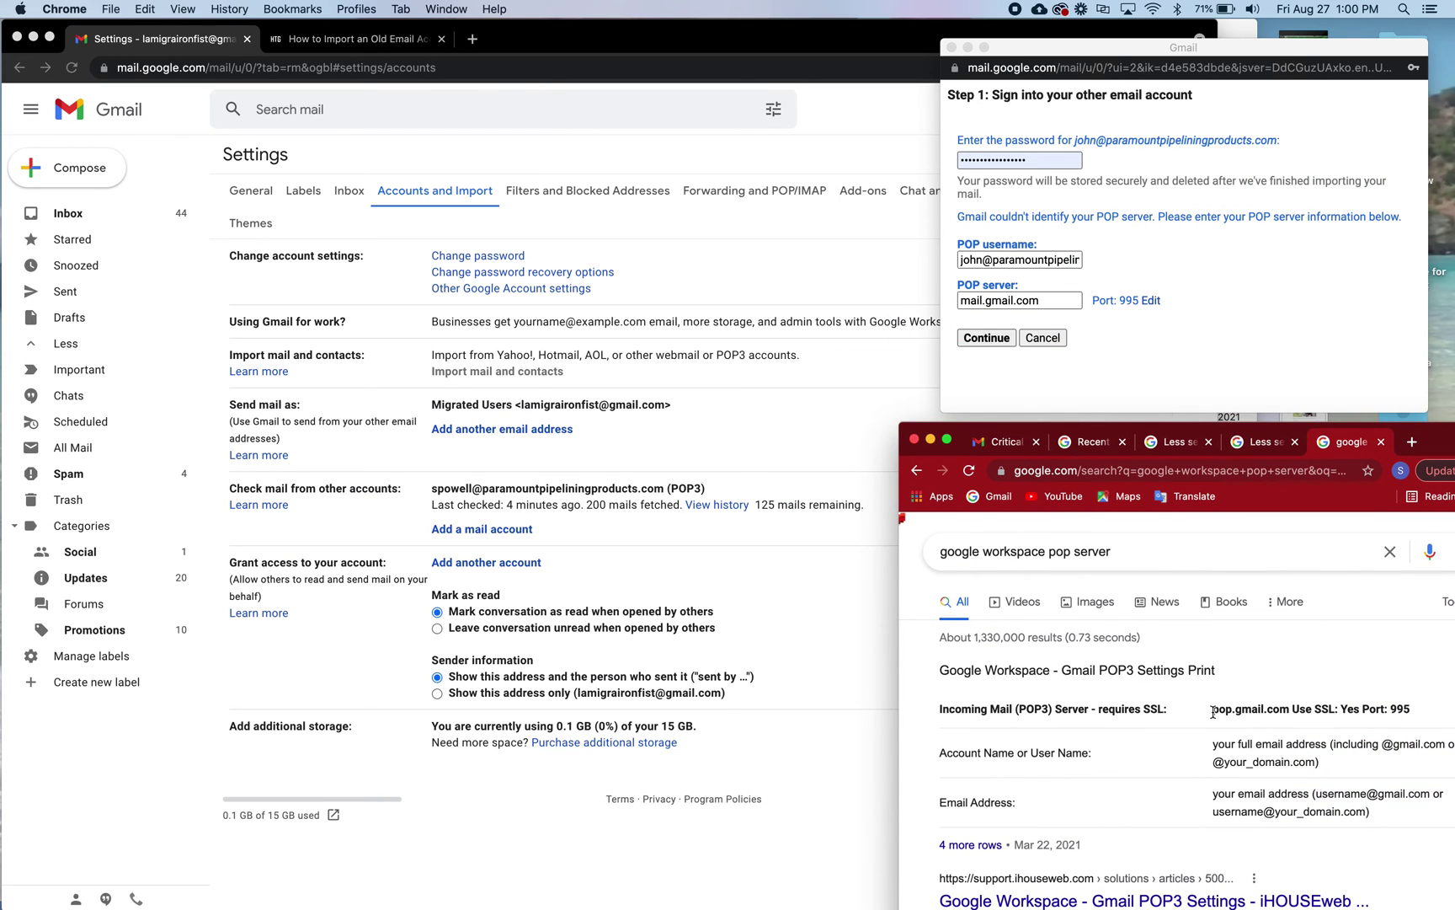
Replace mail.gmail.com with pop.gmail.com as the POP server and submit
left_click_drag(1213, 710, 1290, 708)
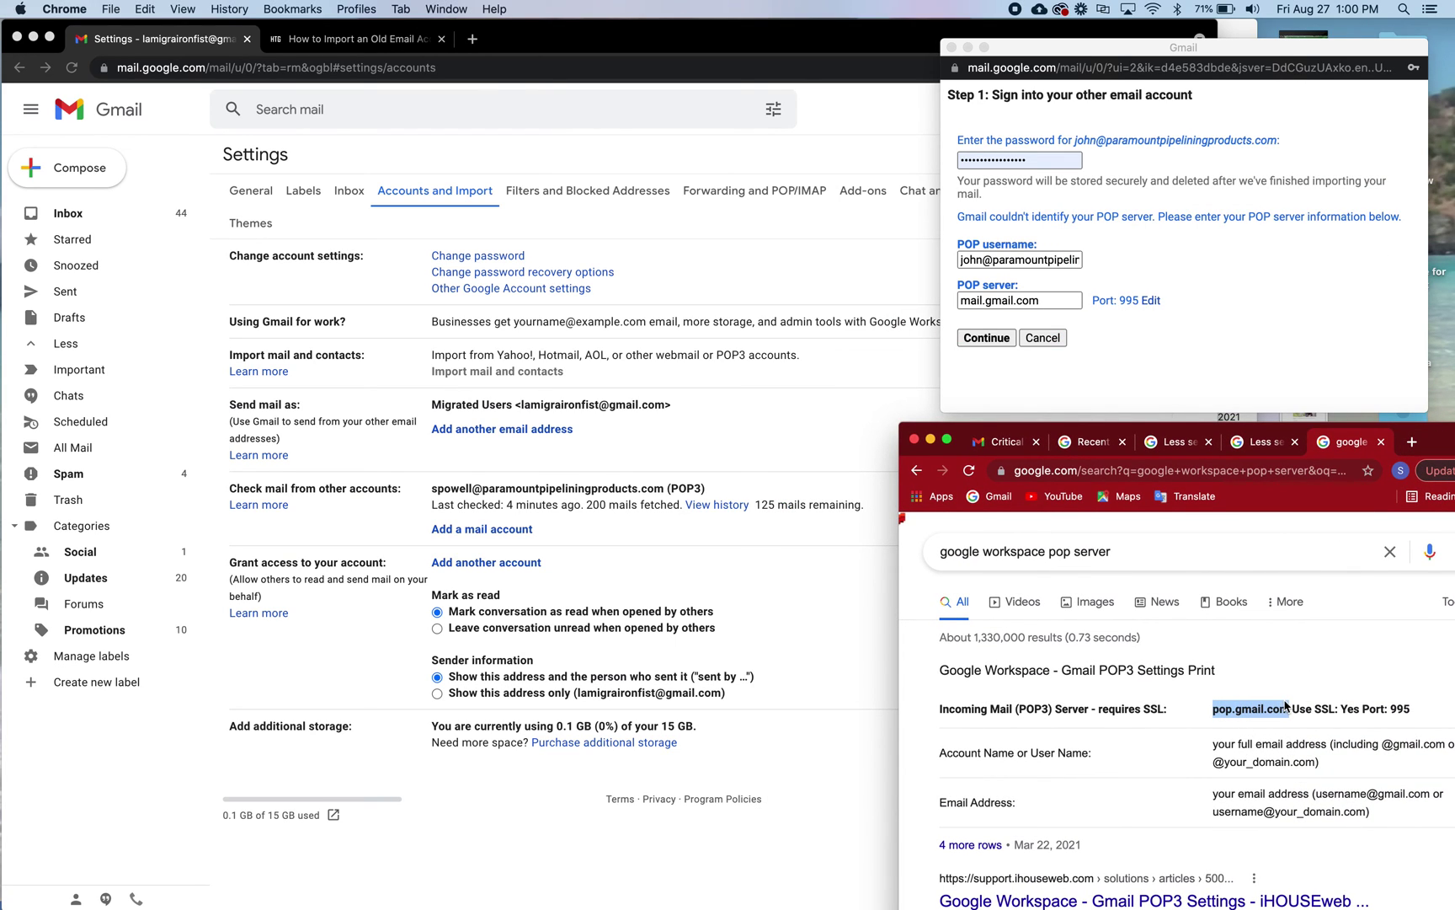
right_click(1274, 705)
left_click(1289, 730)
left_click(999, 304)
triple_click(999, 301)
key("super+v")
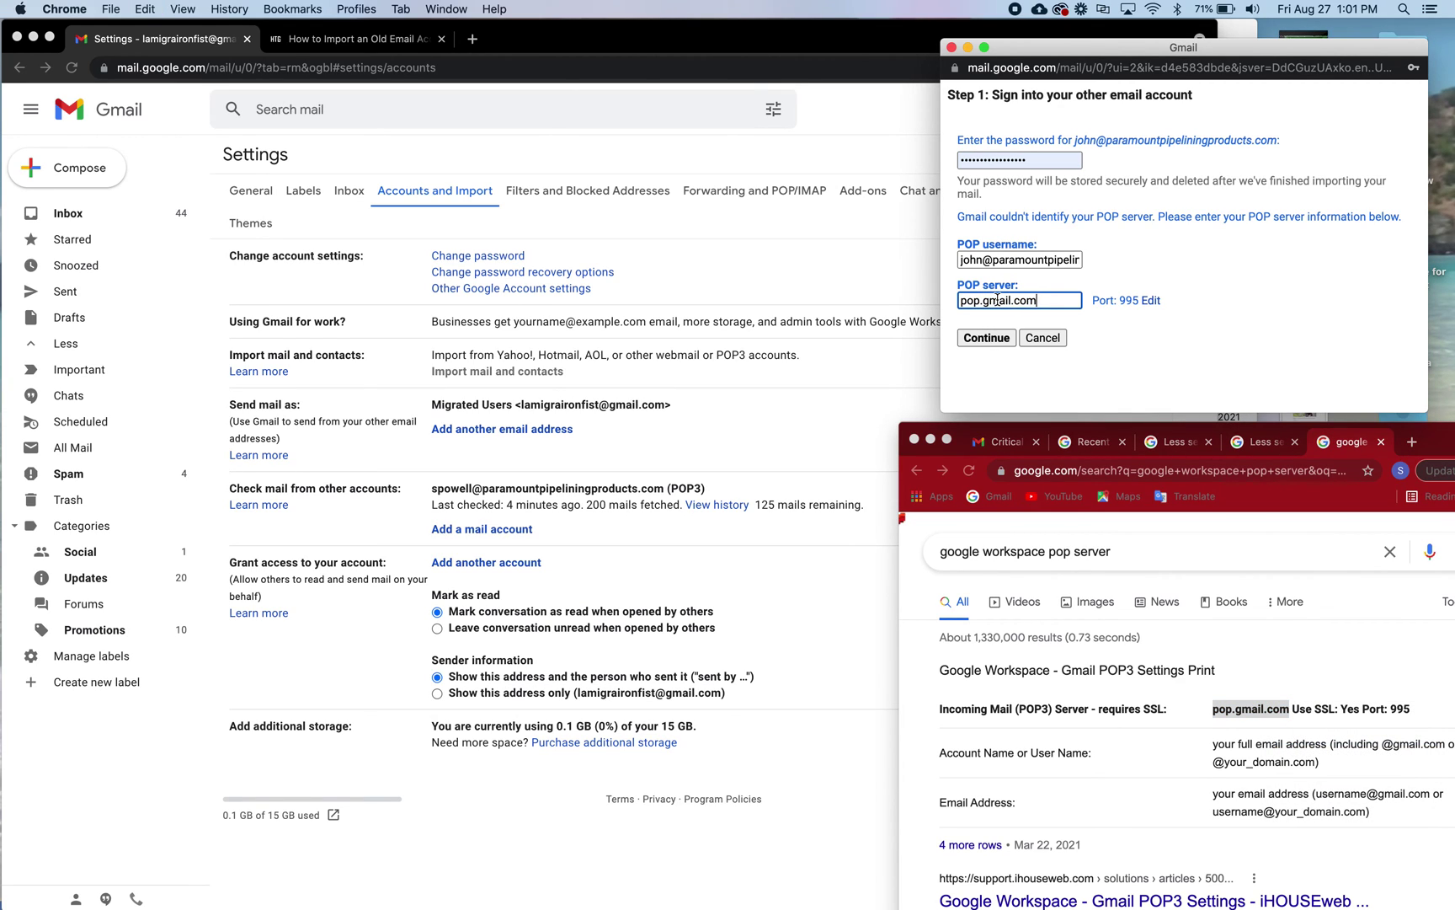
left_click(1006, 340)
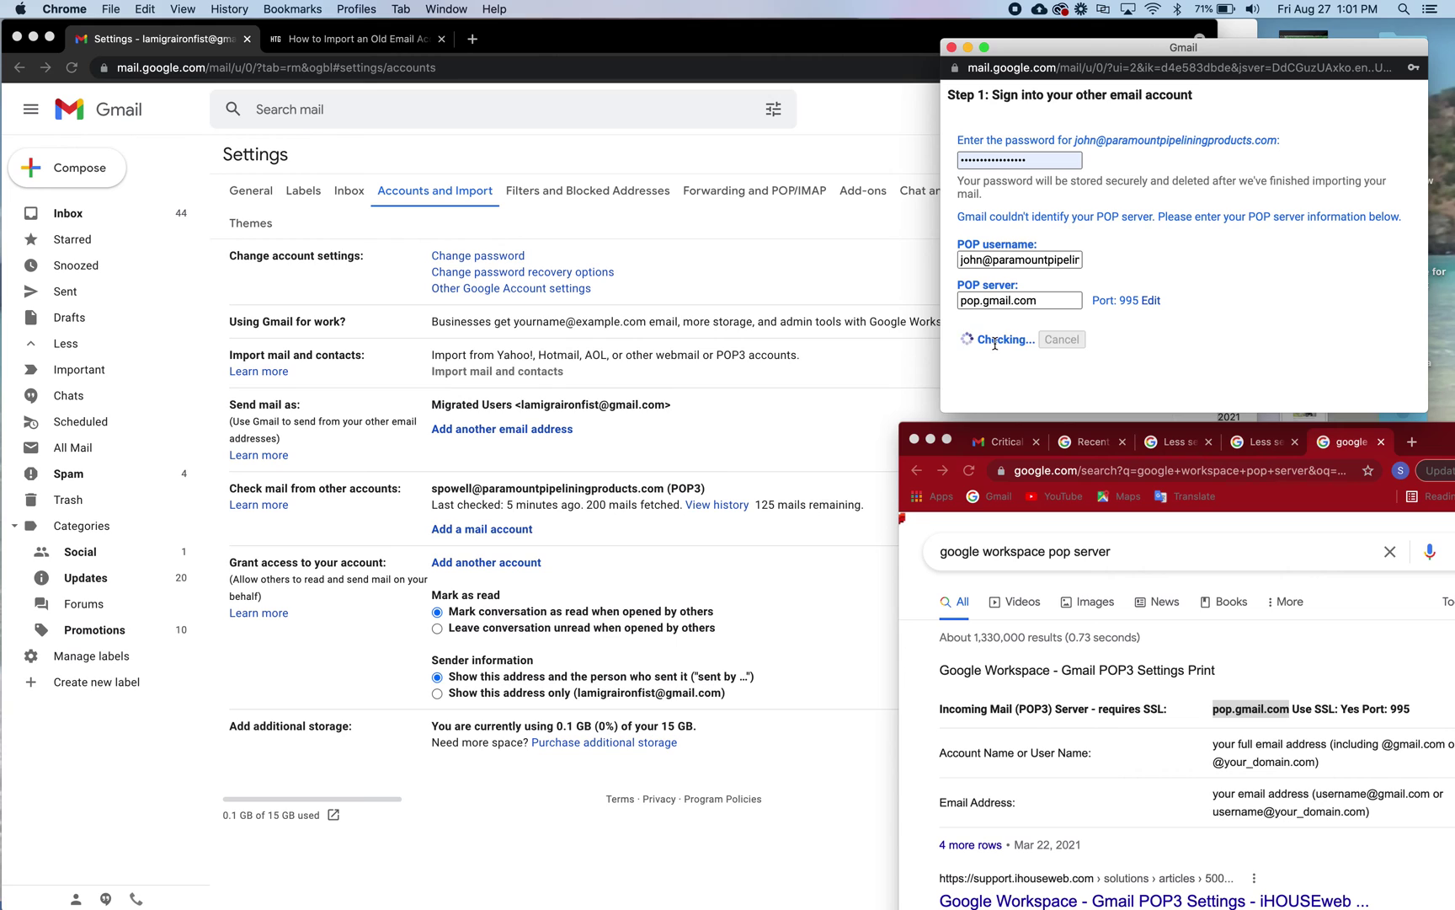
left_click(914, 438)
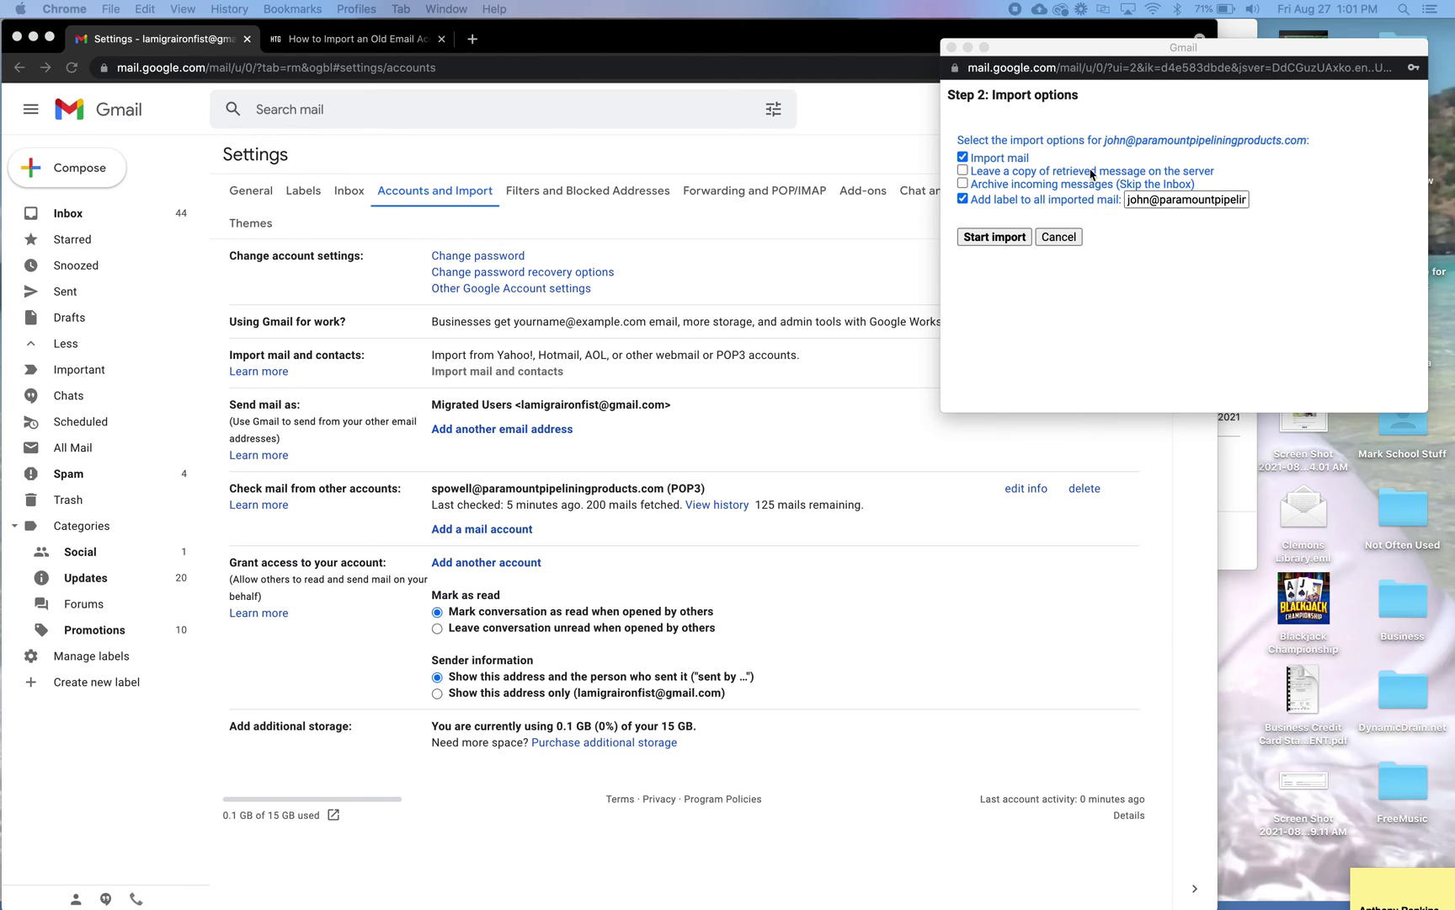
Keep server copies of retrieved messages, start the import, and acknowledge the error
left_click(962, 172)
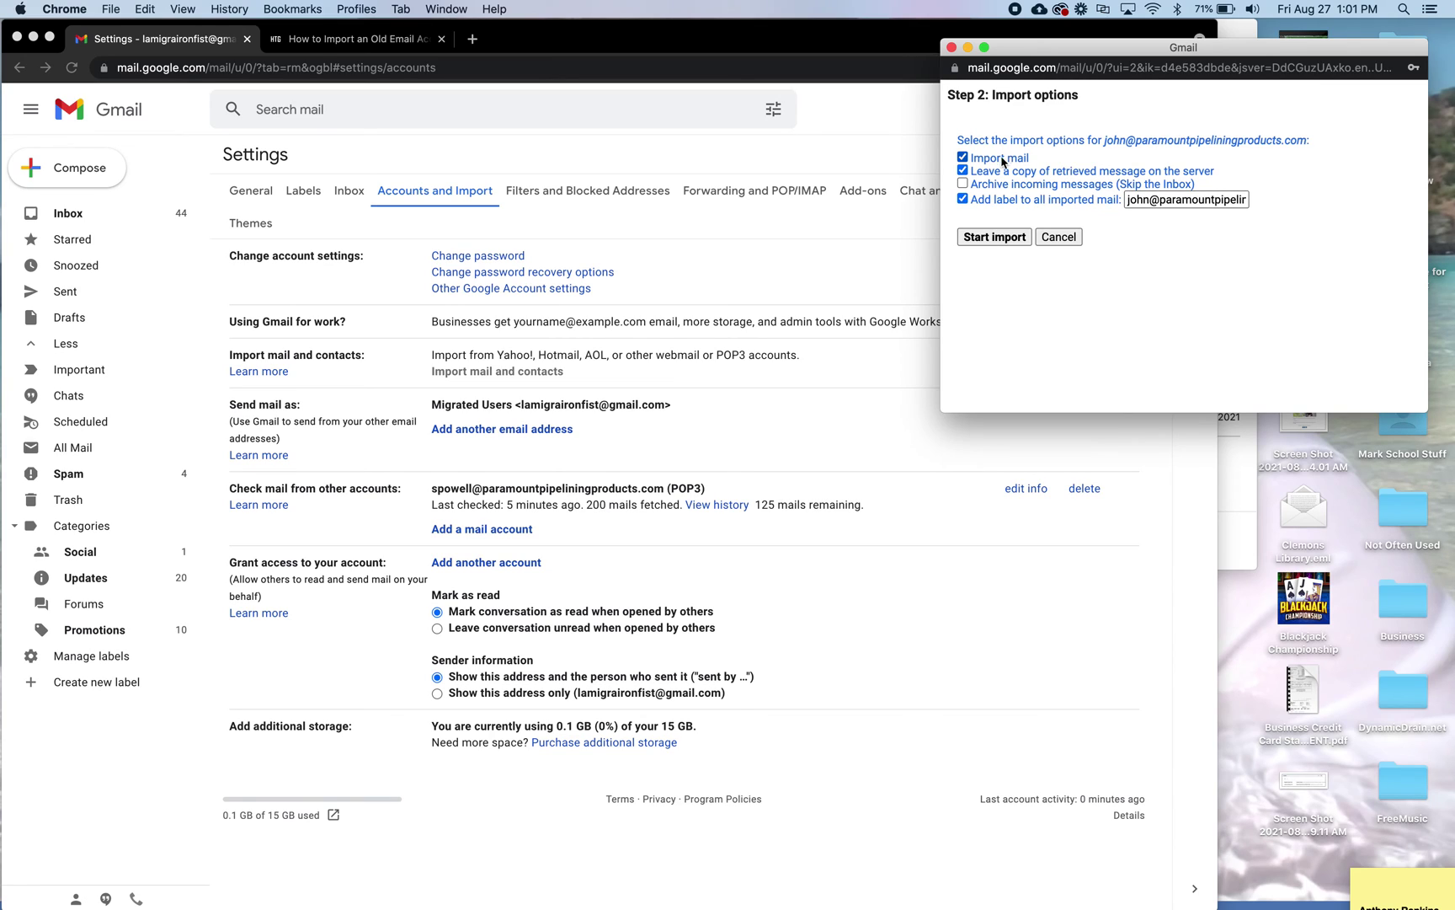
left_click(990, 241)
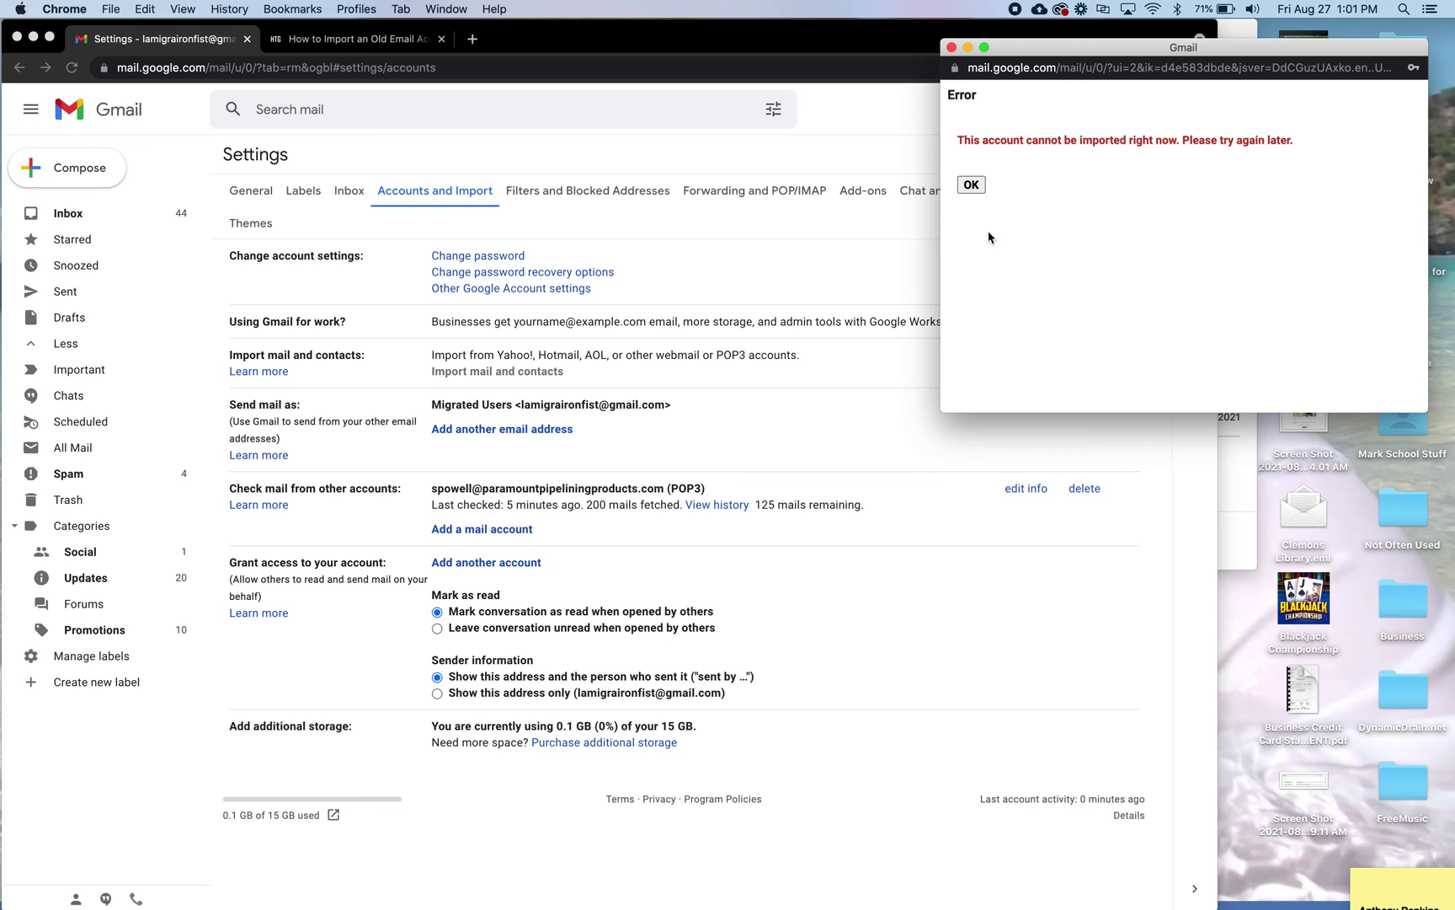
left_click(971, 186)
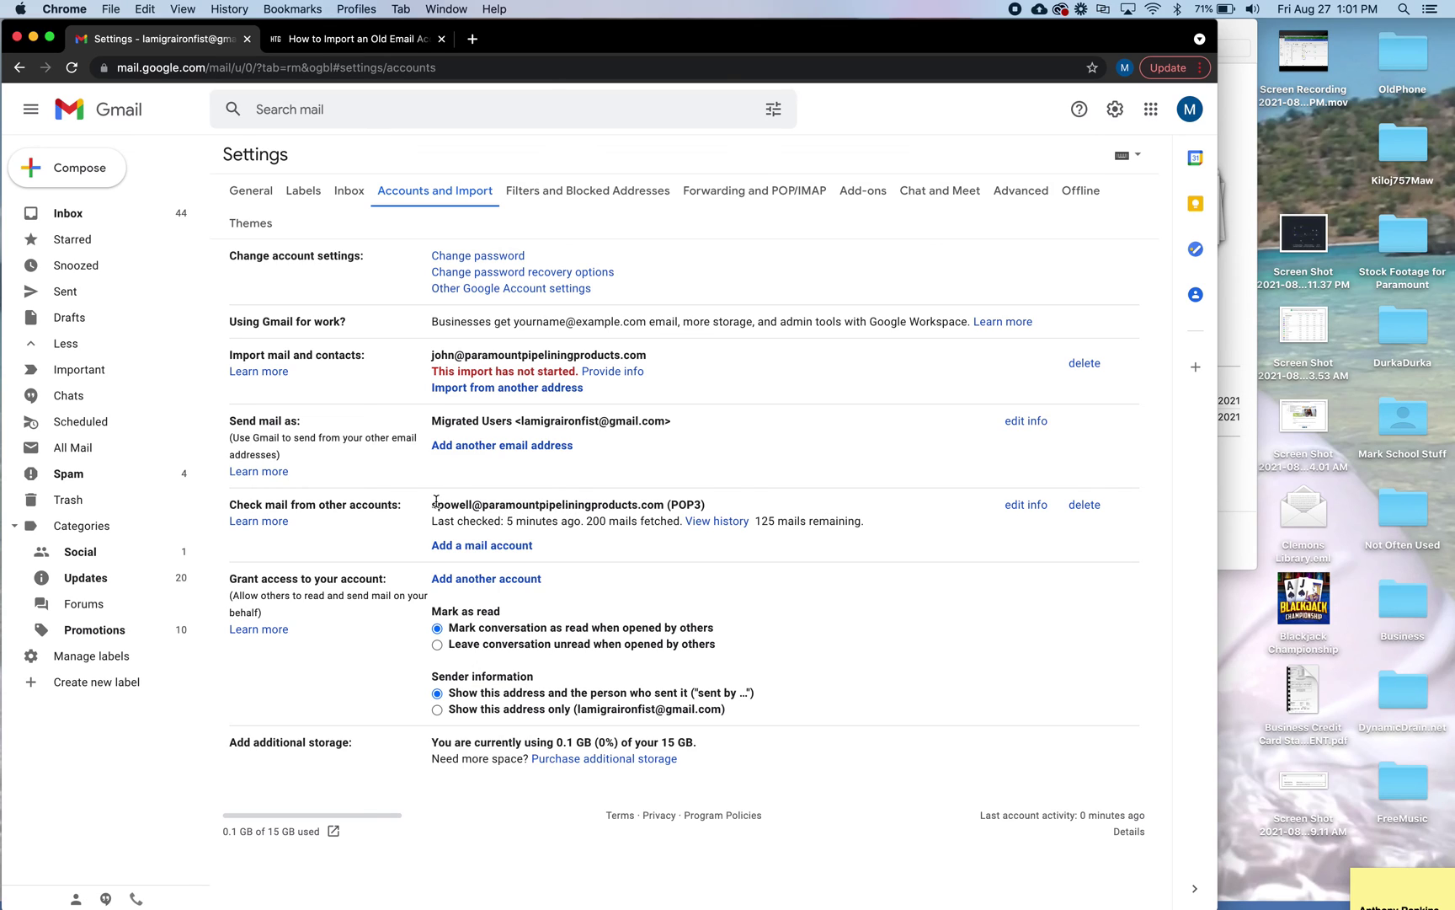
Reopen Step 2 import options via Provide info and move the popup beside Settings
left_click_drag(432, 504, 811, 496)
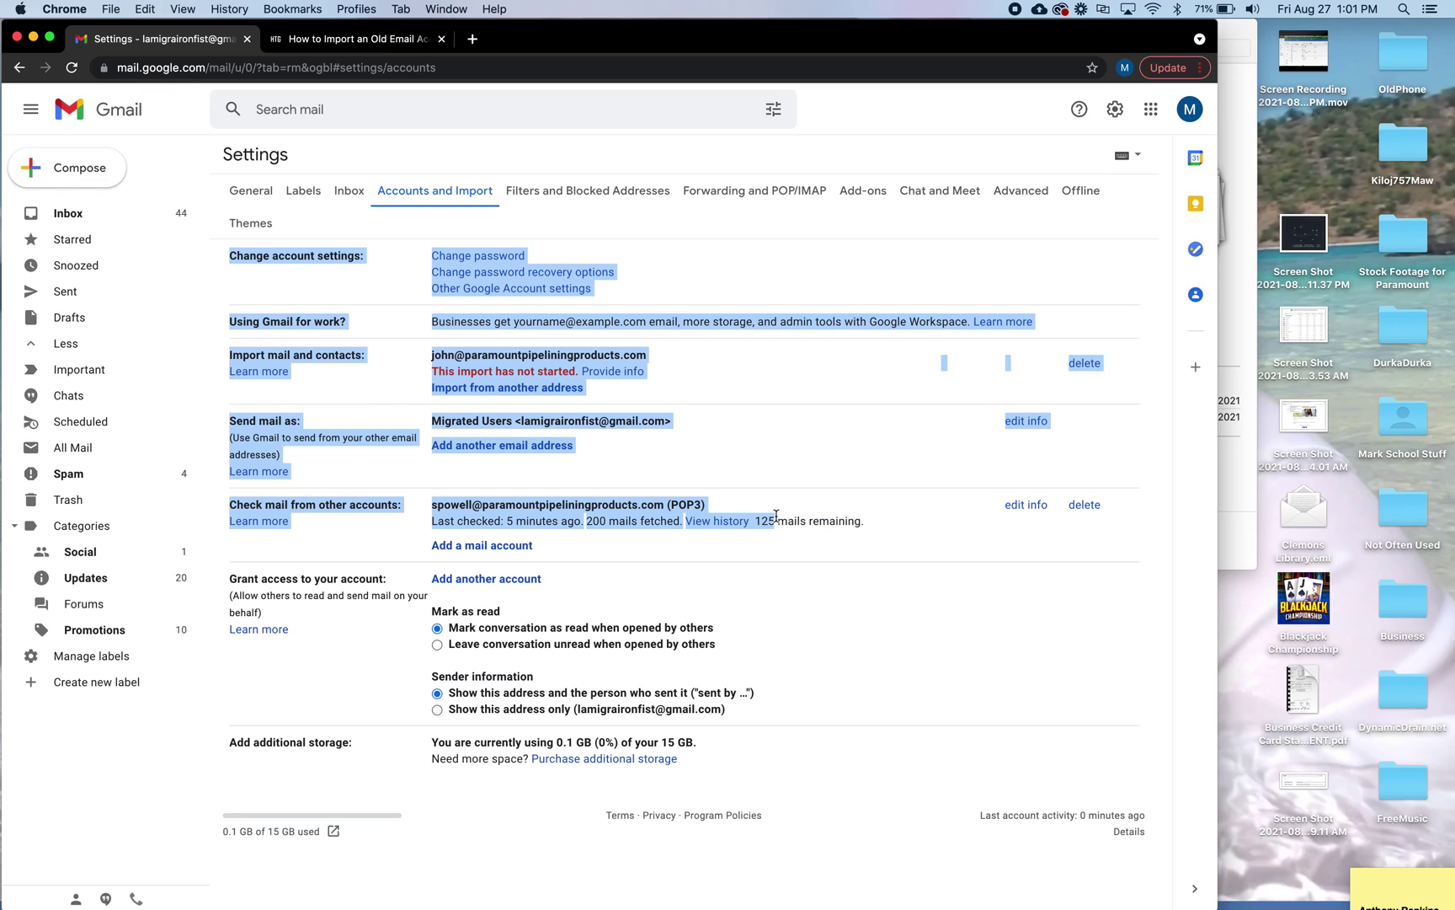
left_click(811, 496)
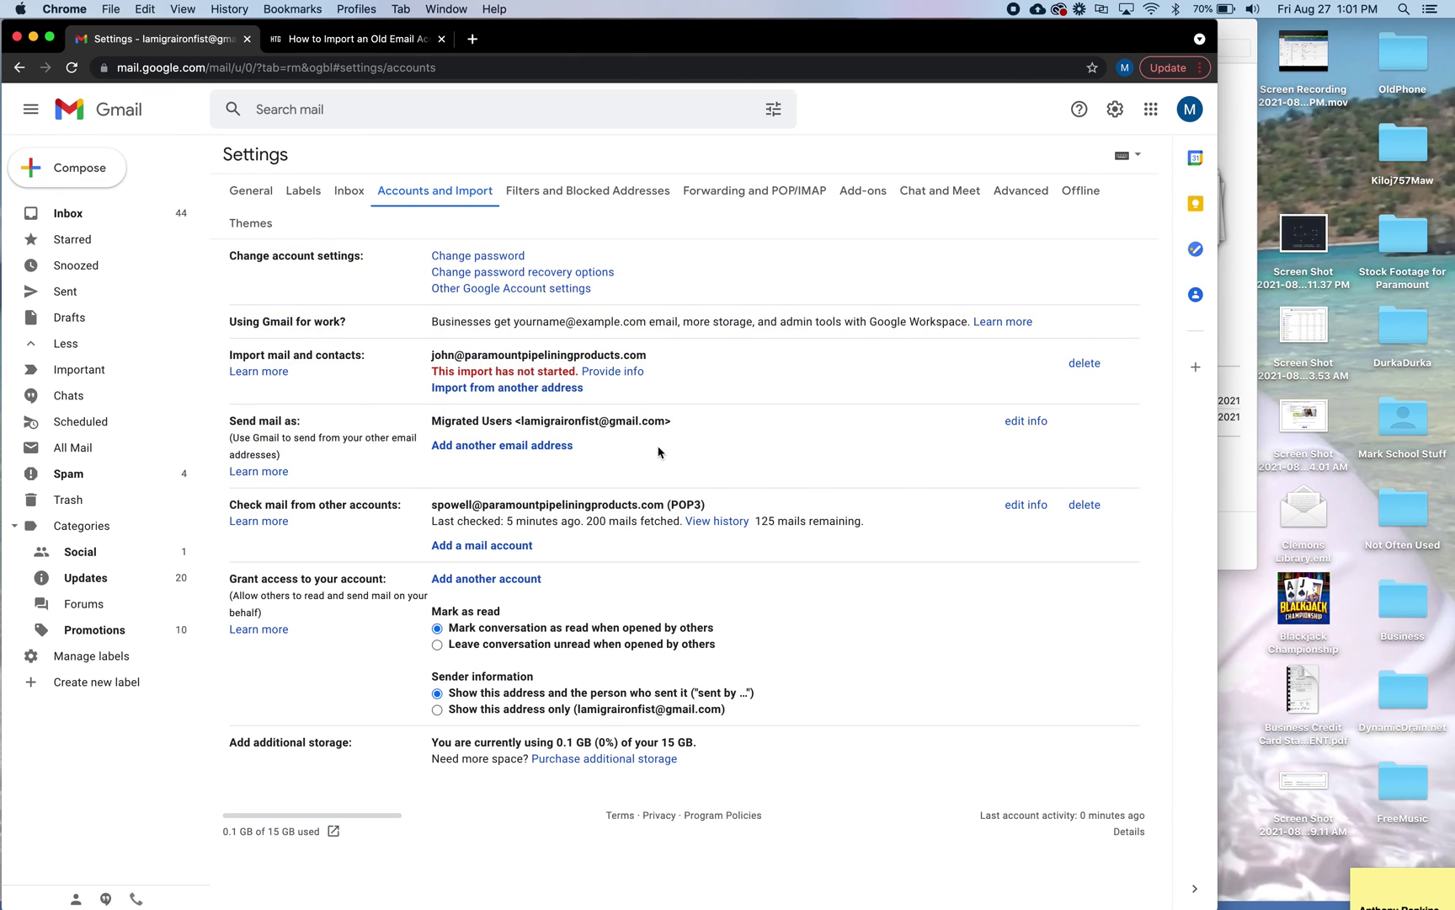
left_click(607, 371)
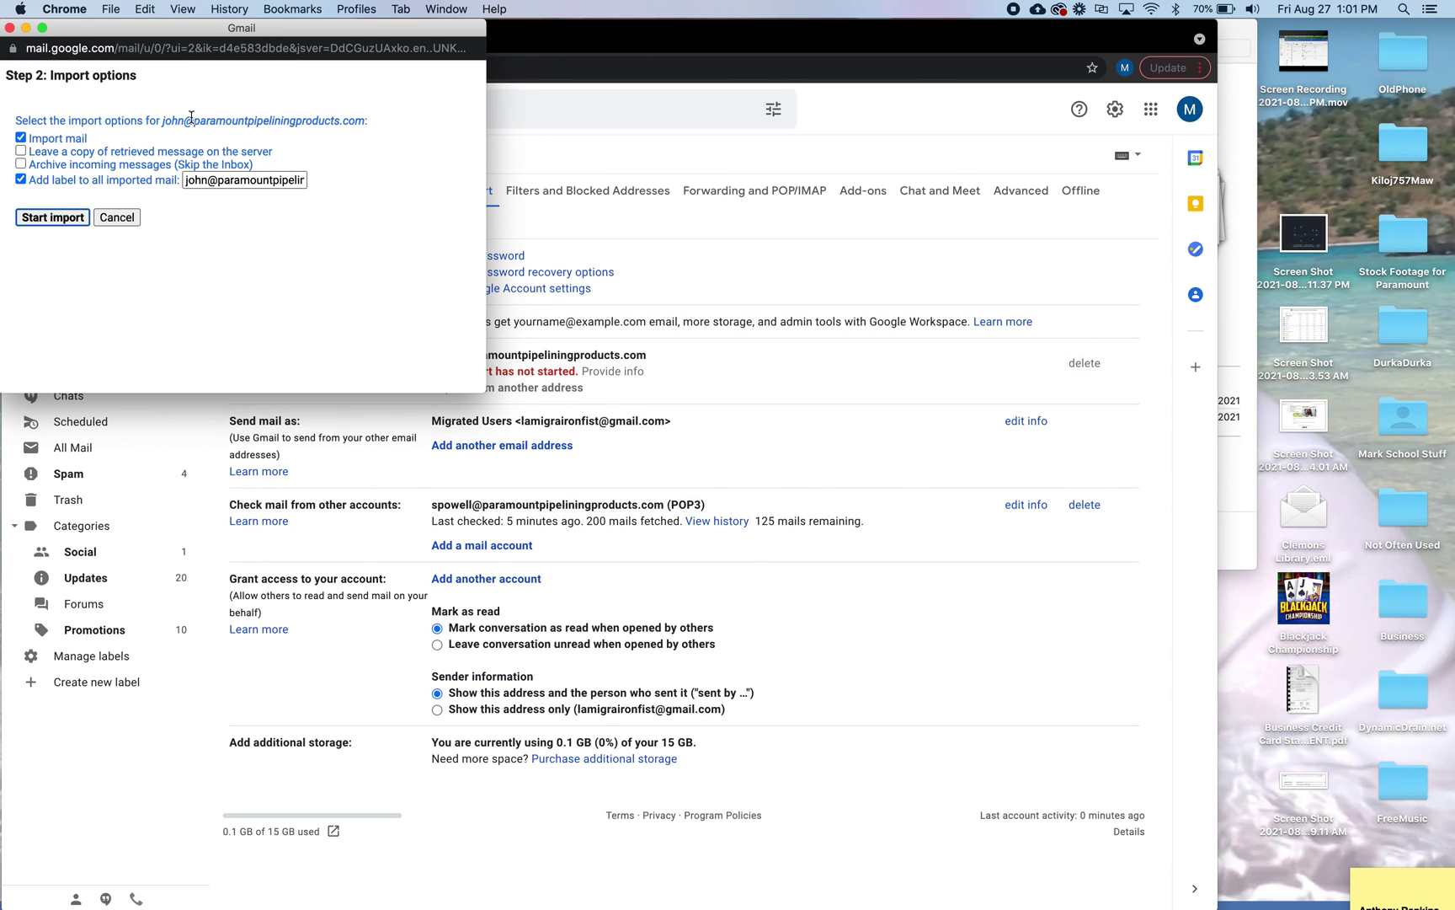
left_click_drag(95, 32, 991, 41)
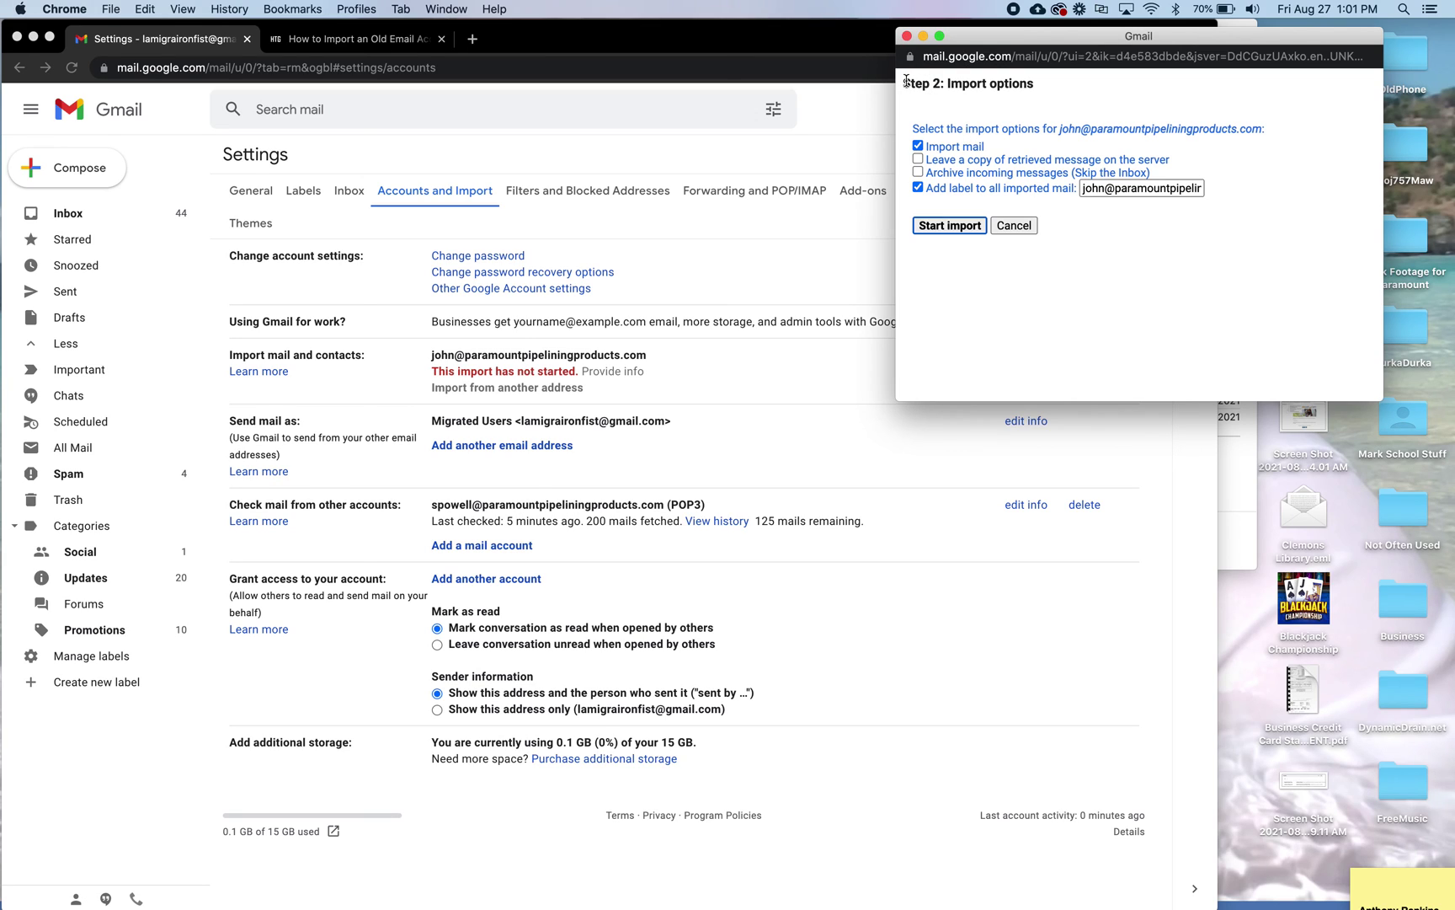
left_click_drag(903, 80, 1157, 289)
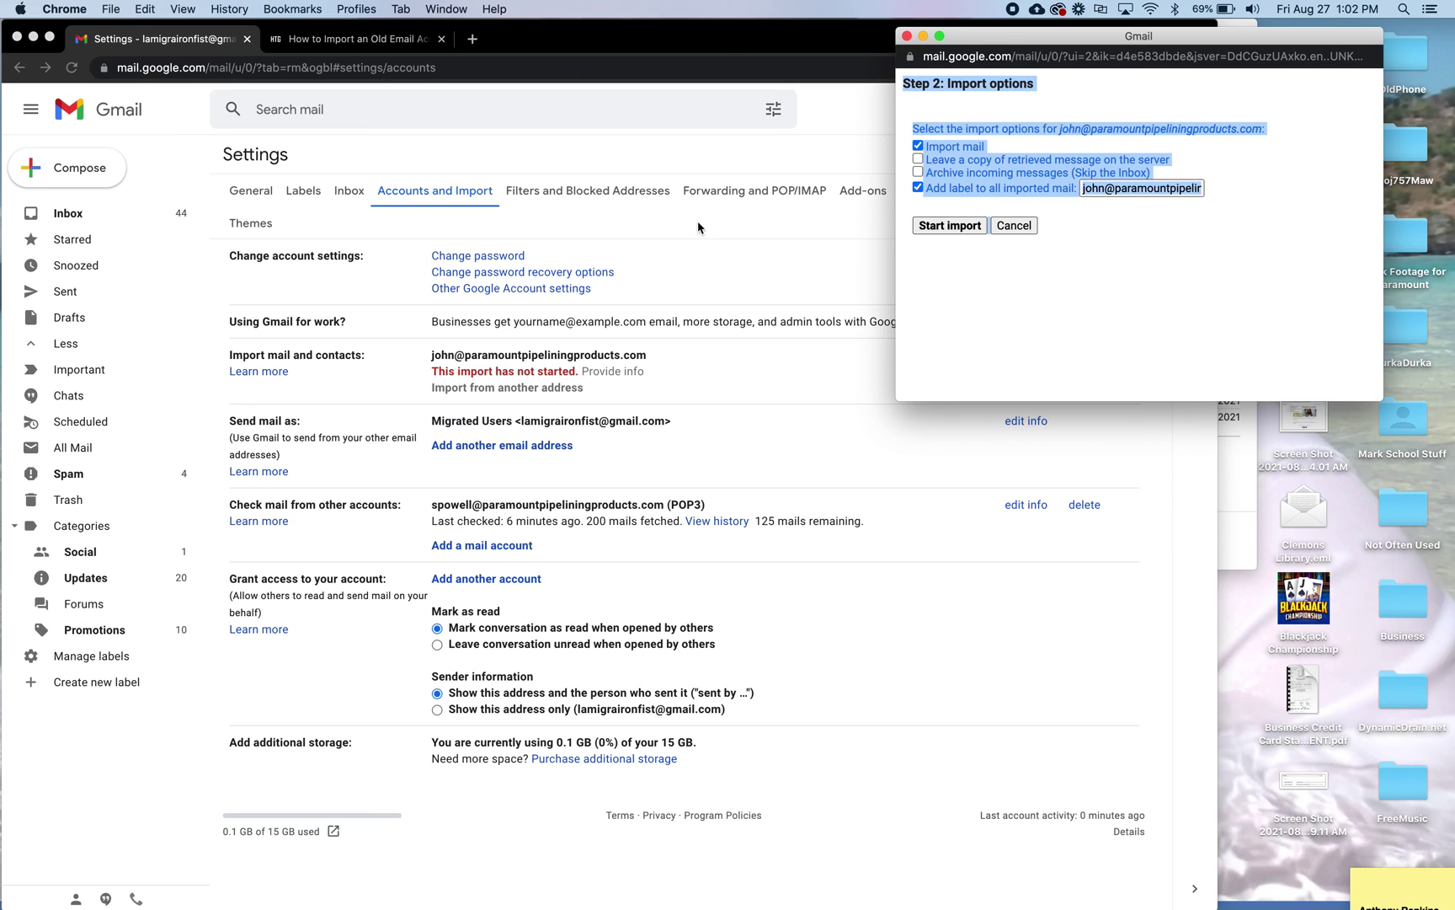
Show Forwarding and POP/IMAP settings and bring the import options popup forward
left_click(757, 191)
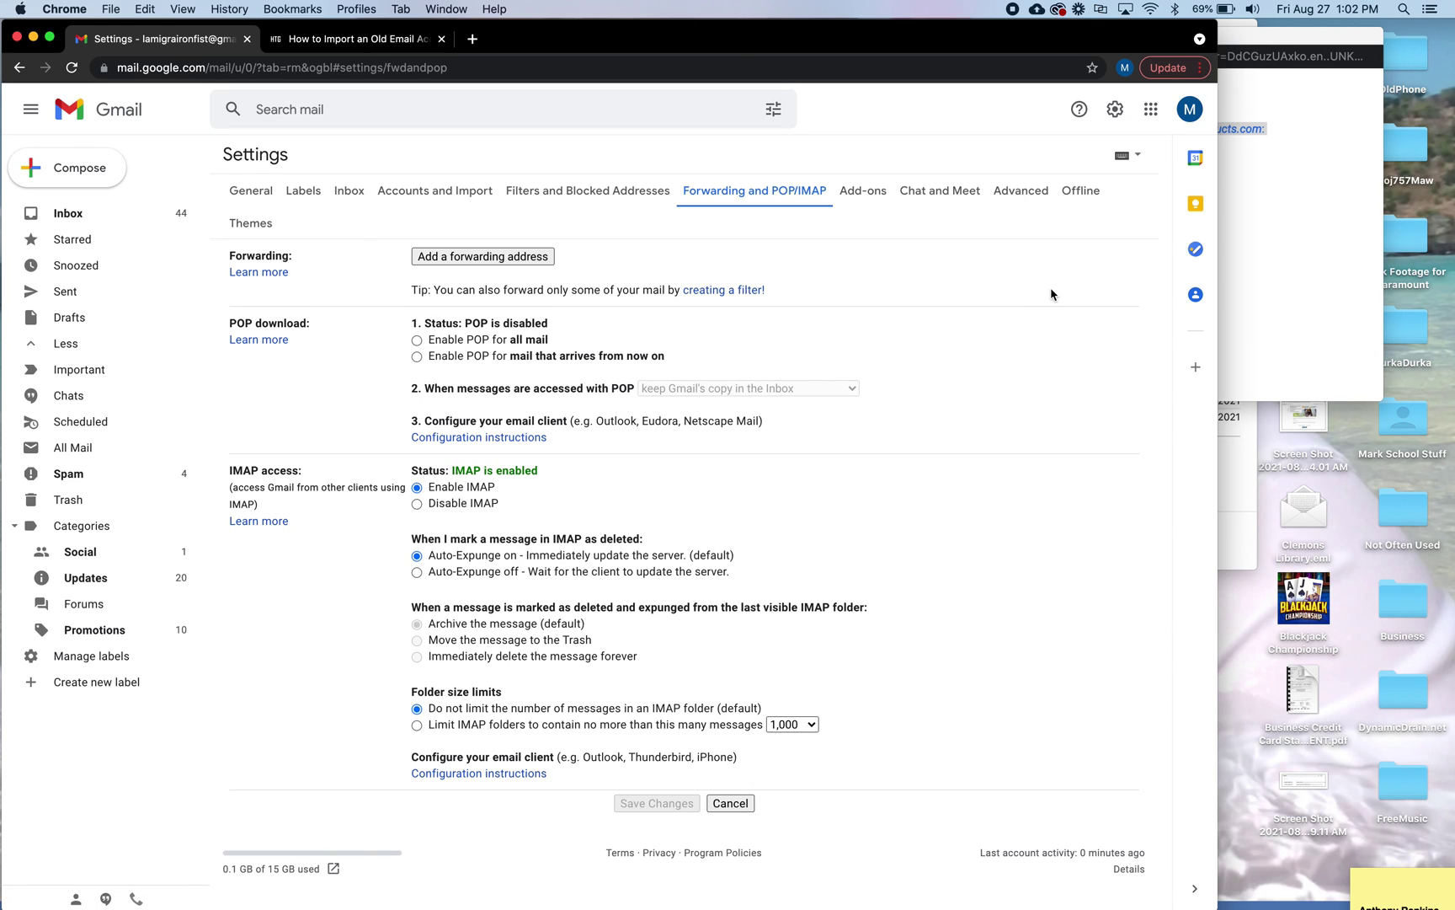
left_click(1311, 257)
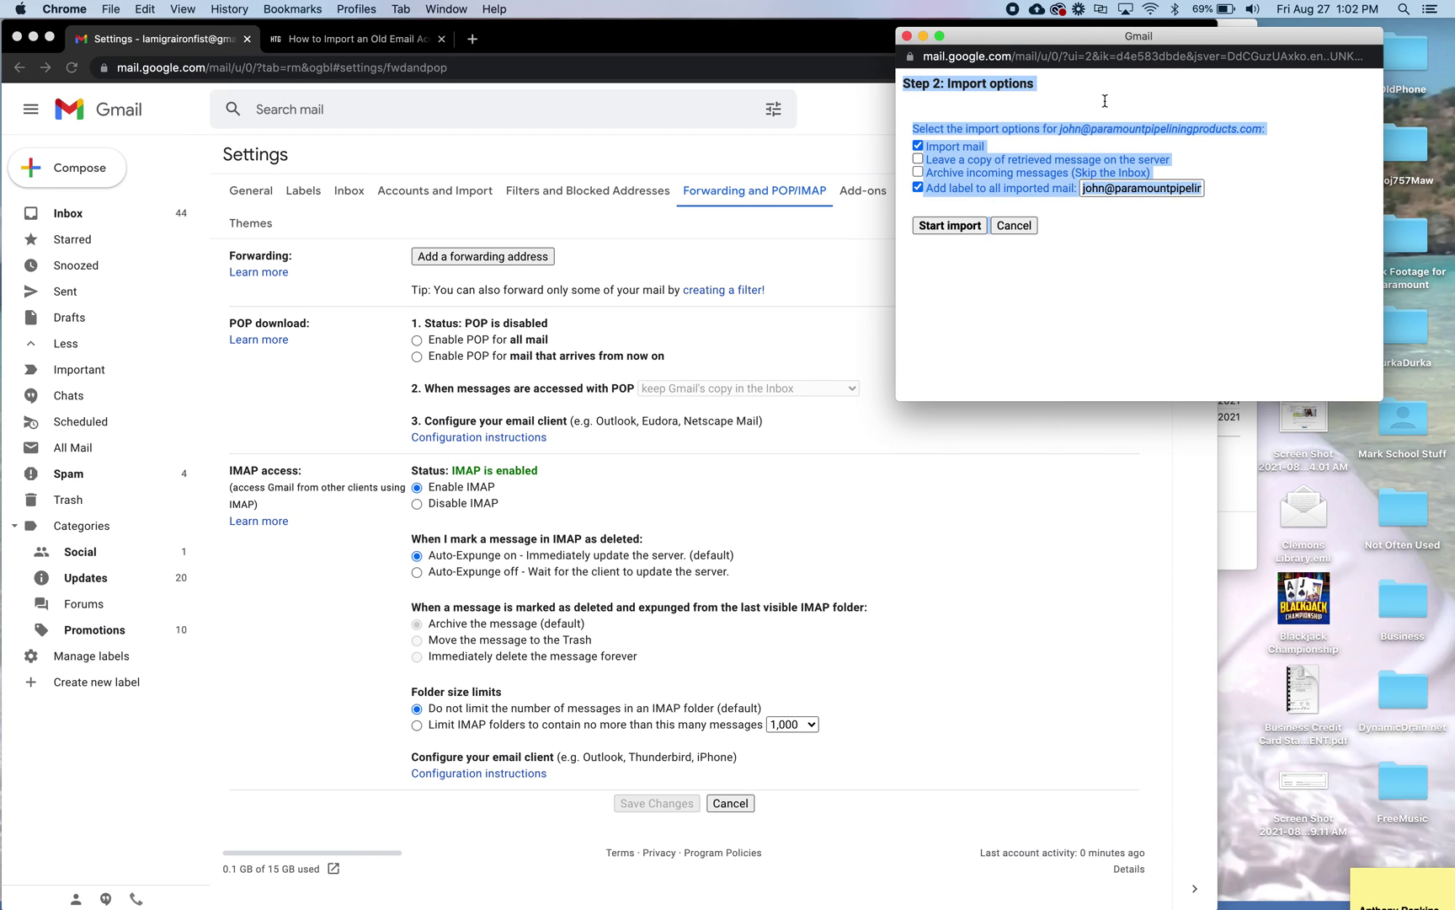